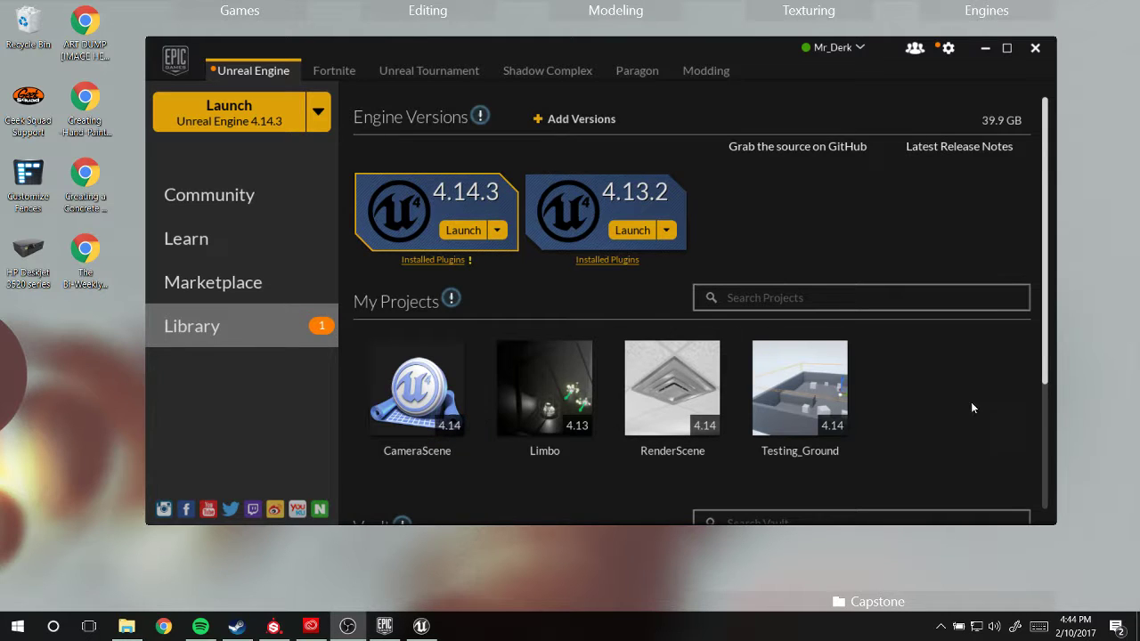
# - Switch from the Epic Games Launcher to the open CameraScene project in Unreal Editor
pyautogui.scroll(-1, 665, 382)
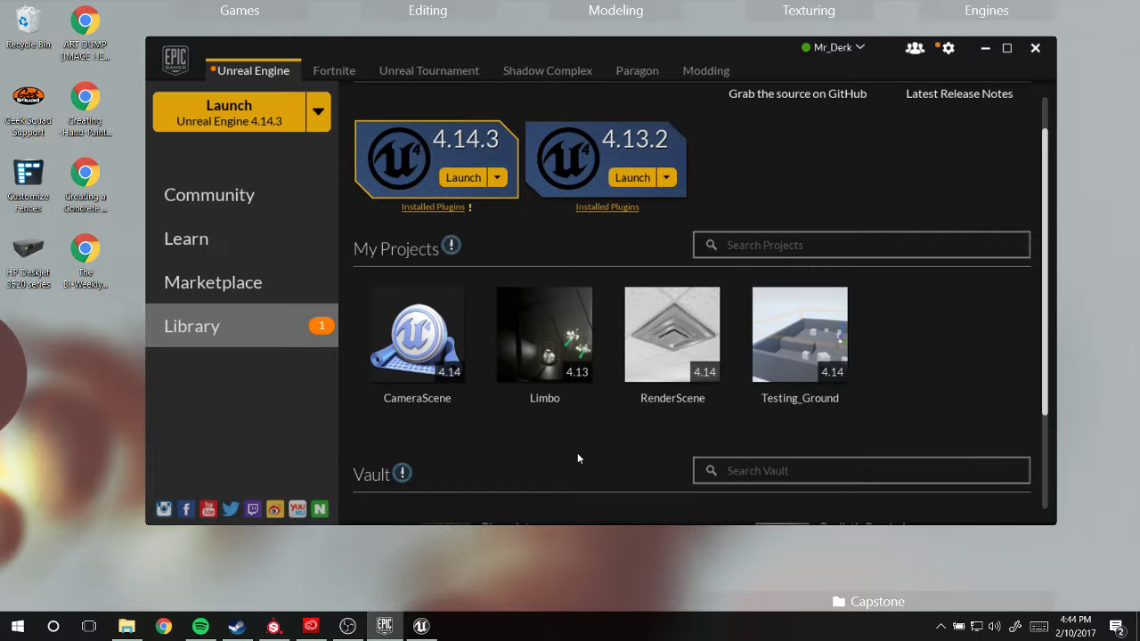
pyautogui.moveTo(421, 626)
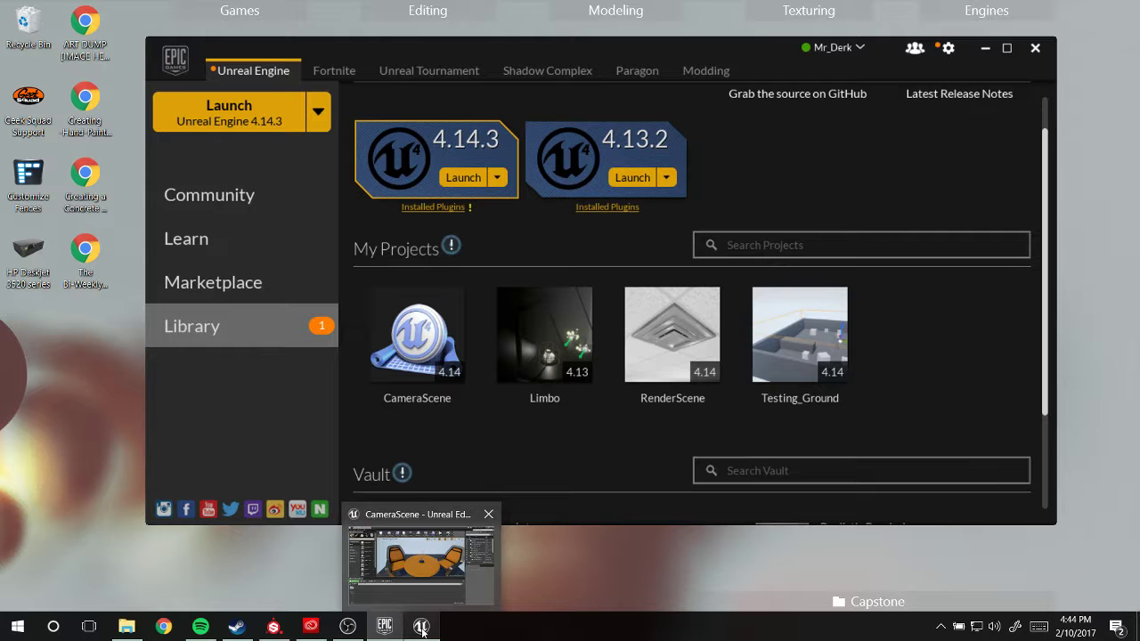
pyautogui.moveTo(422, 575)
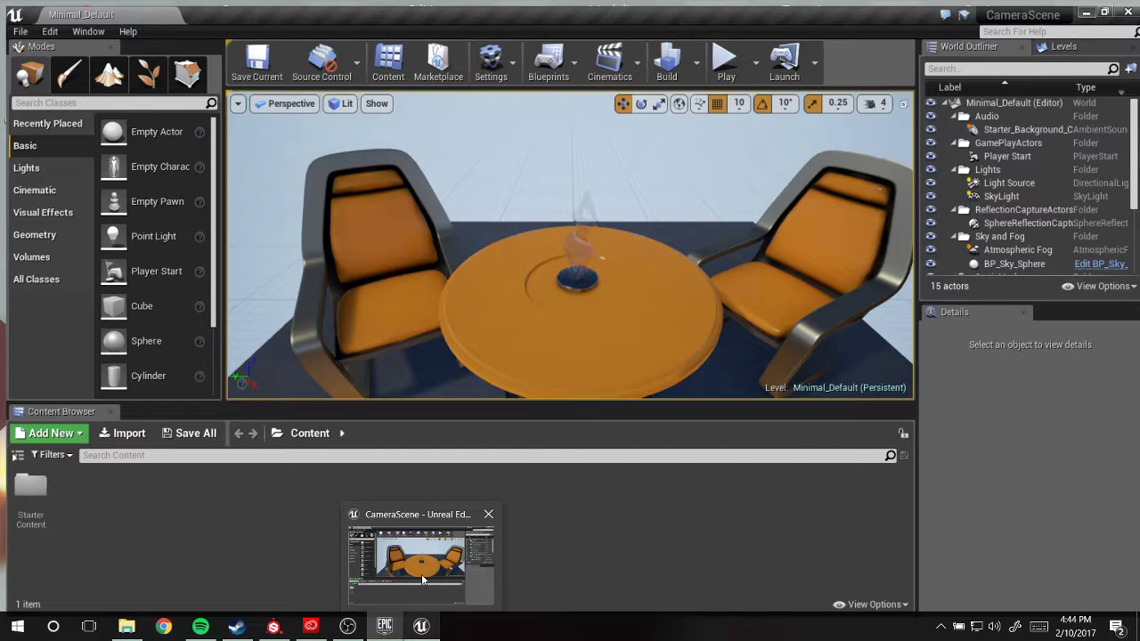
pyautogui.click(421, 574)
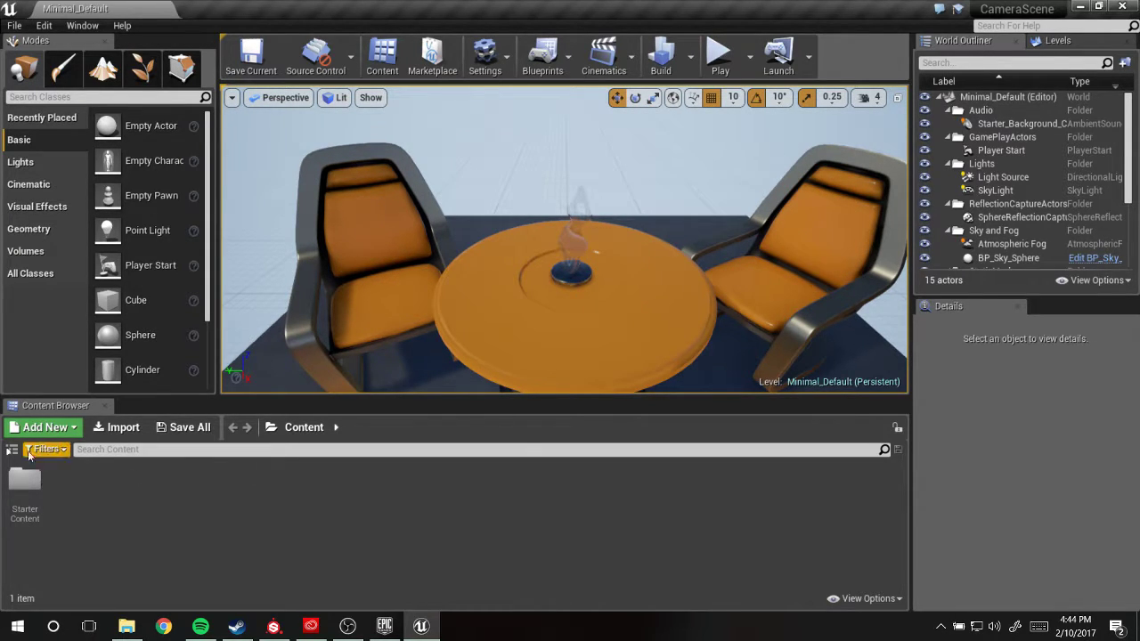
# - Show the folder tree in the Content Browser and make it slightly narrower
pyautogui.click(12, 449)
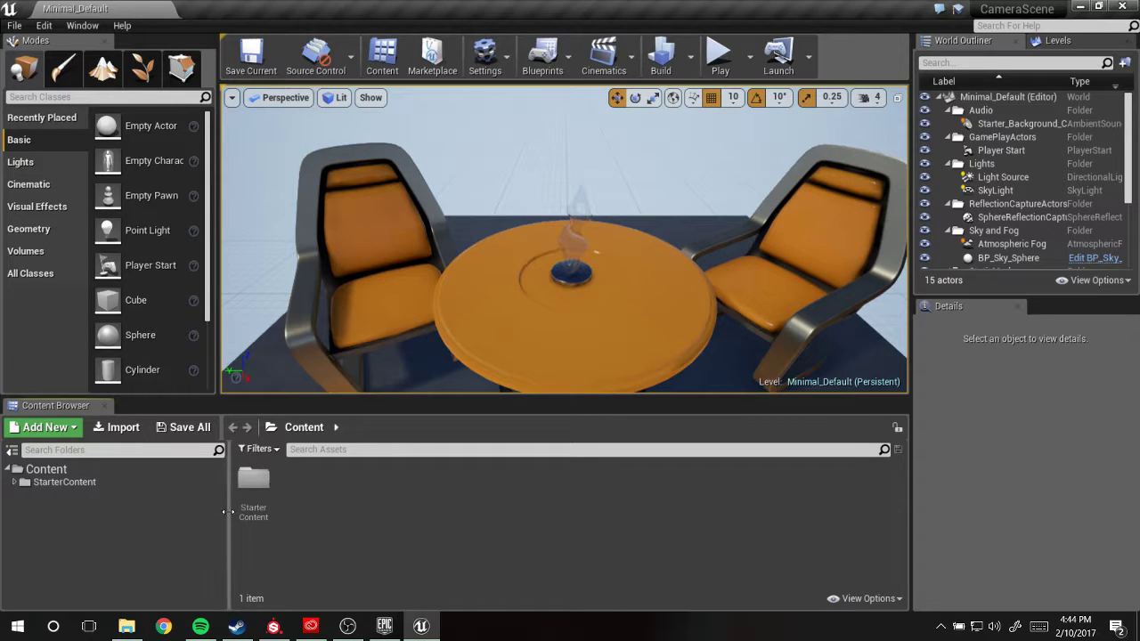
pyautogui.moveTo(228, 513); pyautogui.dragTo(201, 511)
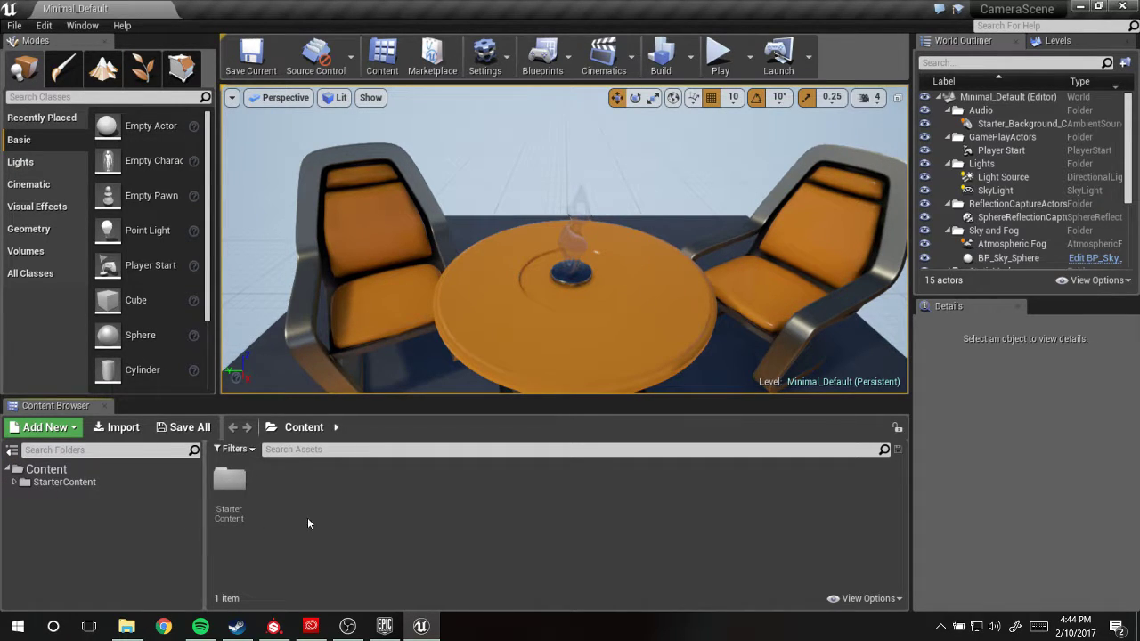
# - Set the viewport camera speed to 3 while framing the table and both chairs
pyautogui.moveTo(537, 253); pyautogui.dragTo(543, 329)
pyautogui.moveTo(543, 329); pyautogui.dragTo(525, 271, button='right')
pyautogui.keyDown('alt'); pyautogui.moveTo(516, 274); pyautogui.dragTo(515, 273); pyautogui.keyUp('alt')
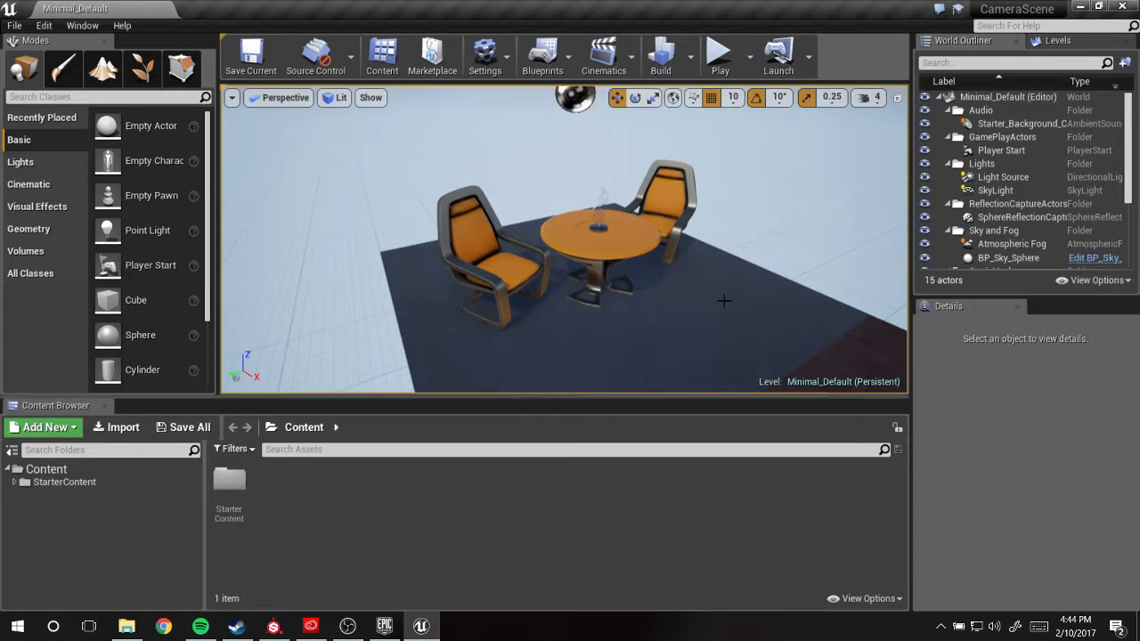
pyautogui.click(866, 104)
pyautogui.moveTo(893, 133); pyautogui.dragTo(888, 136)
pyautogui.moveTo(727, 276)
pyautogui.mouseDown(button='right')
pyautogui.moveTo(707, 265)
pyautogui.moveTo(723, 238)
pyautogui.moveTo(731, 286)
pyautogui.mouseUp(button='right')
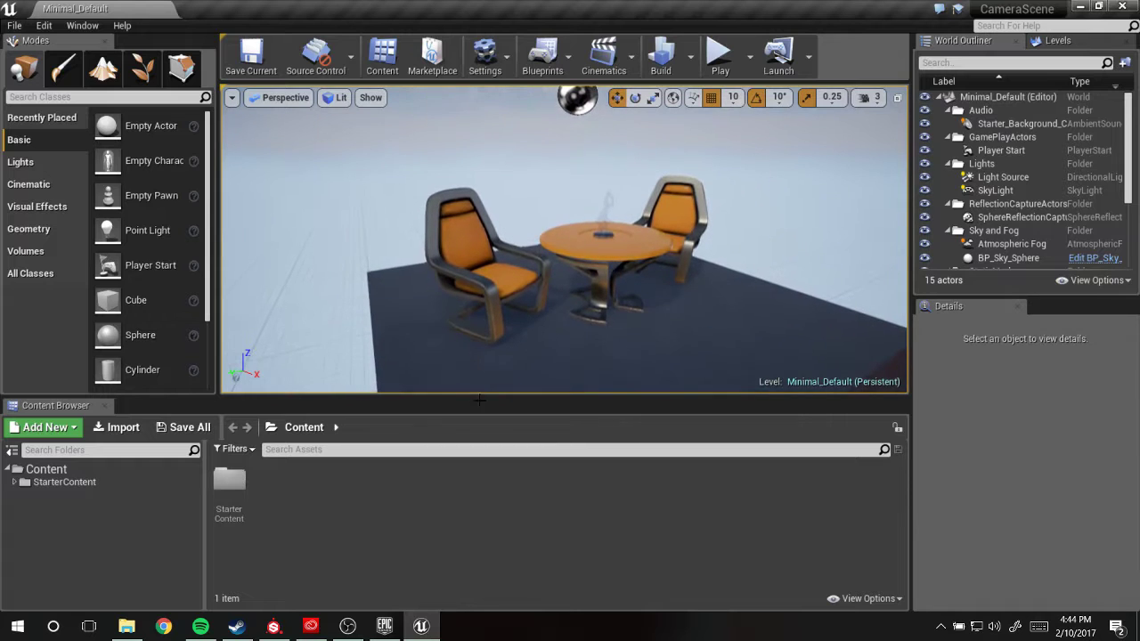
pyautogui.rightClick(286, 494)
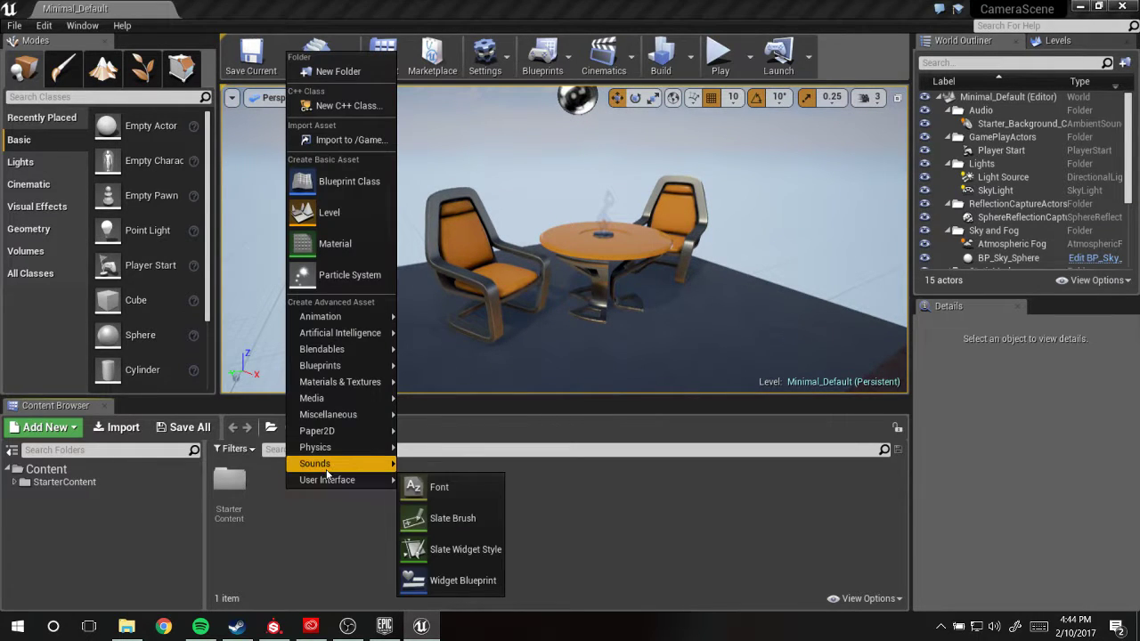
pyautogui.moveTo(327, 471)
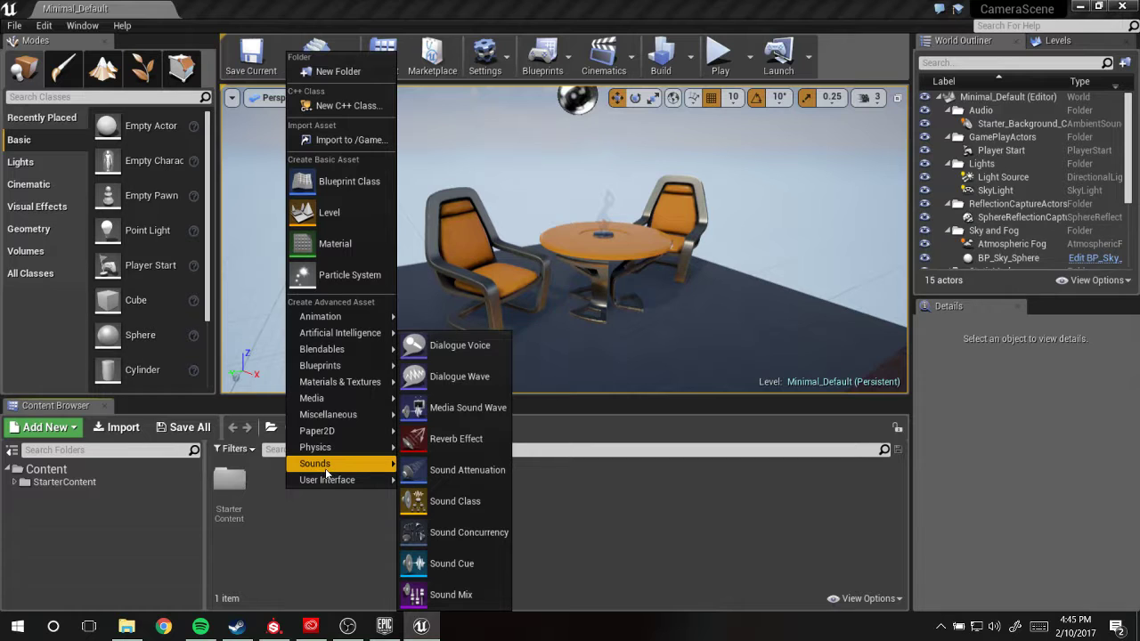
pyautogui.moveTo(350, 316)
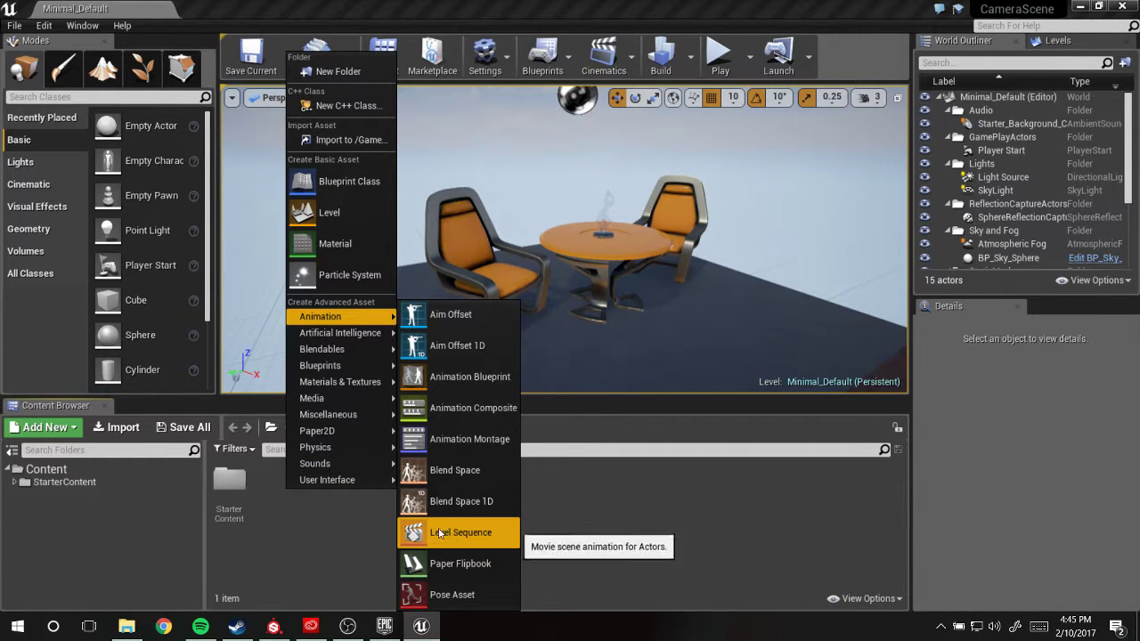
pyautogui.click(597, 514)
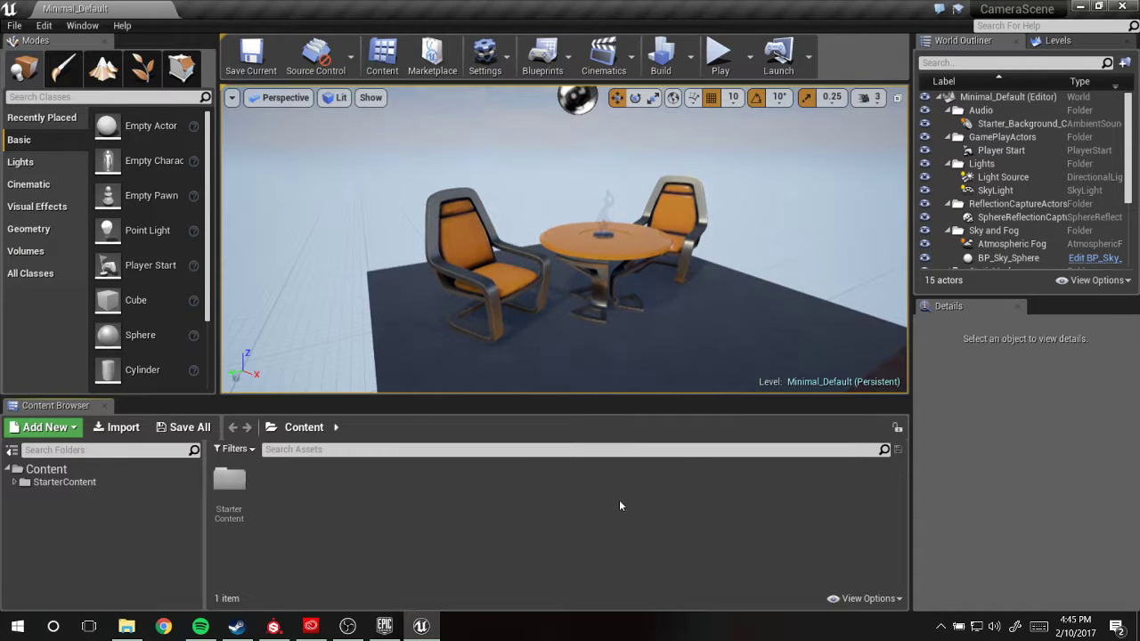
# - Add a new level sequence named Render, save it in the Content folder, and display that folder's assets
pyautogui.click(613, 49)
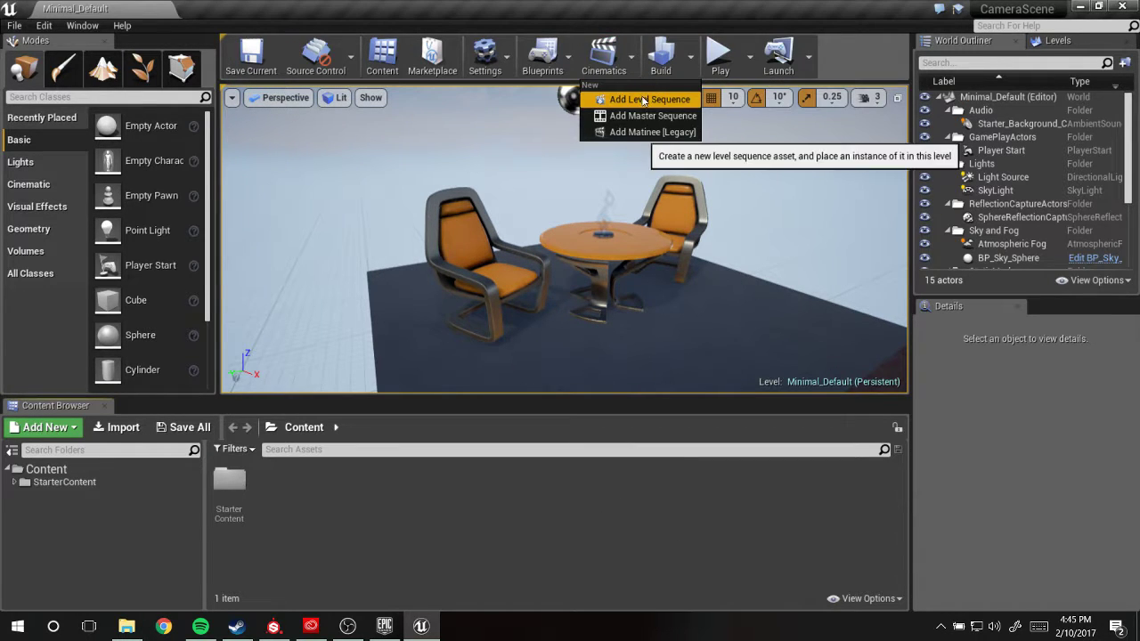
pyautogui.click(646, 103)
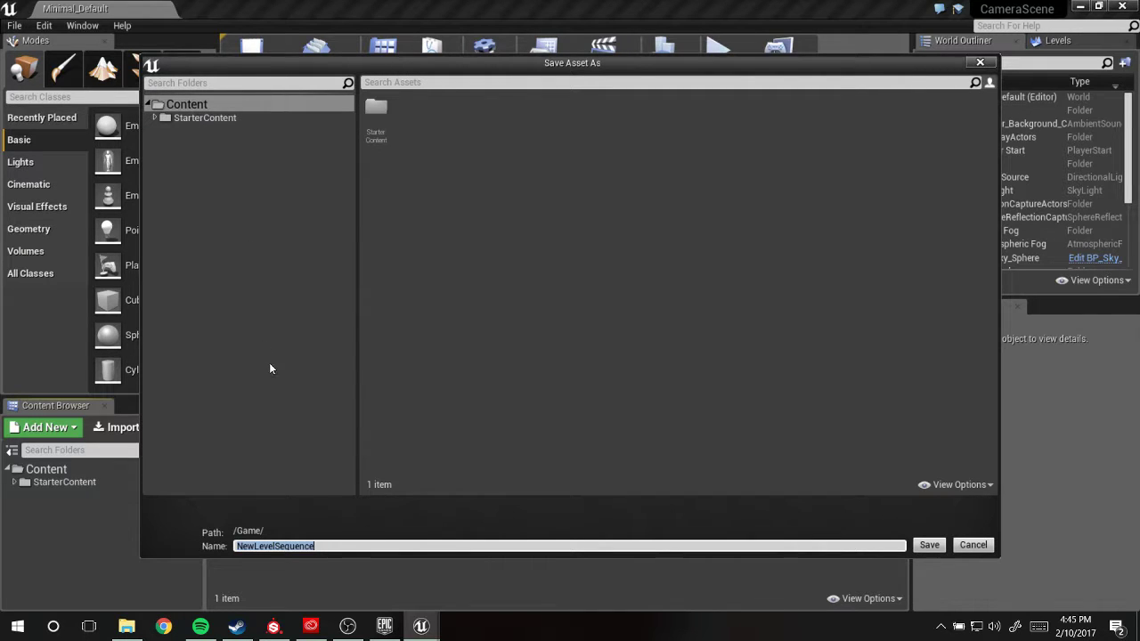
pyautogui.click(185, 106)
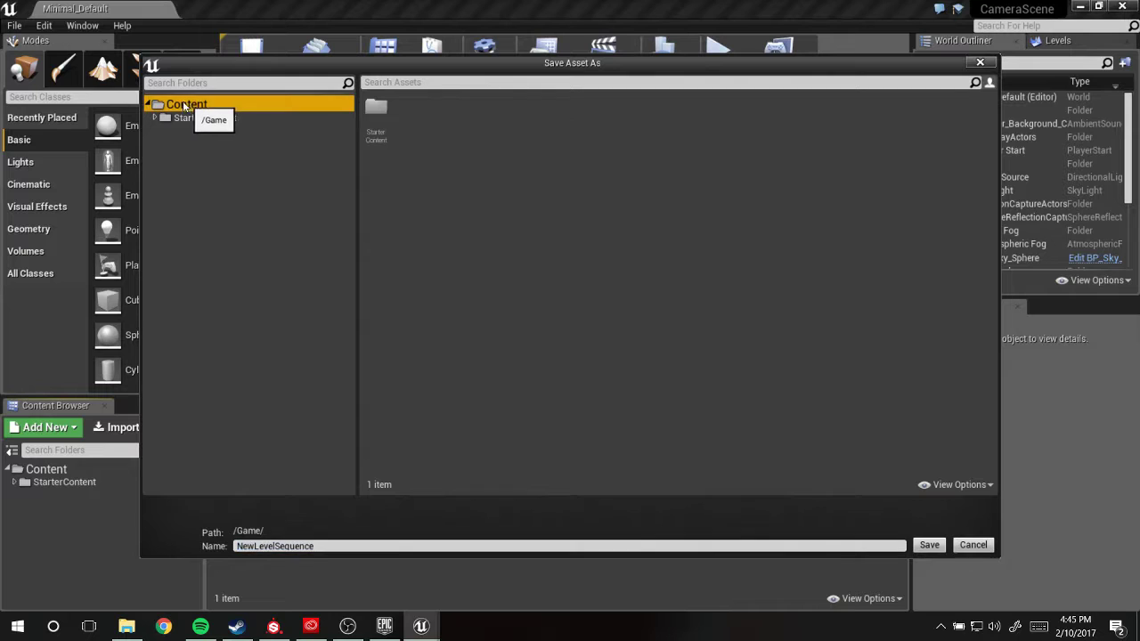
pyautogui.click(324, 547)
pyautogui.moveTo(236, 547); pyautogui.dragTo(344, 553)
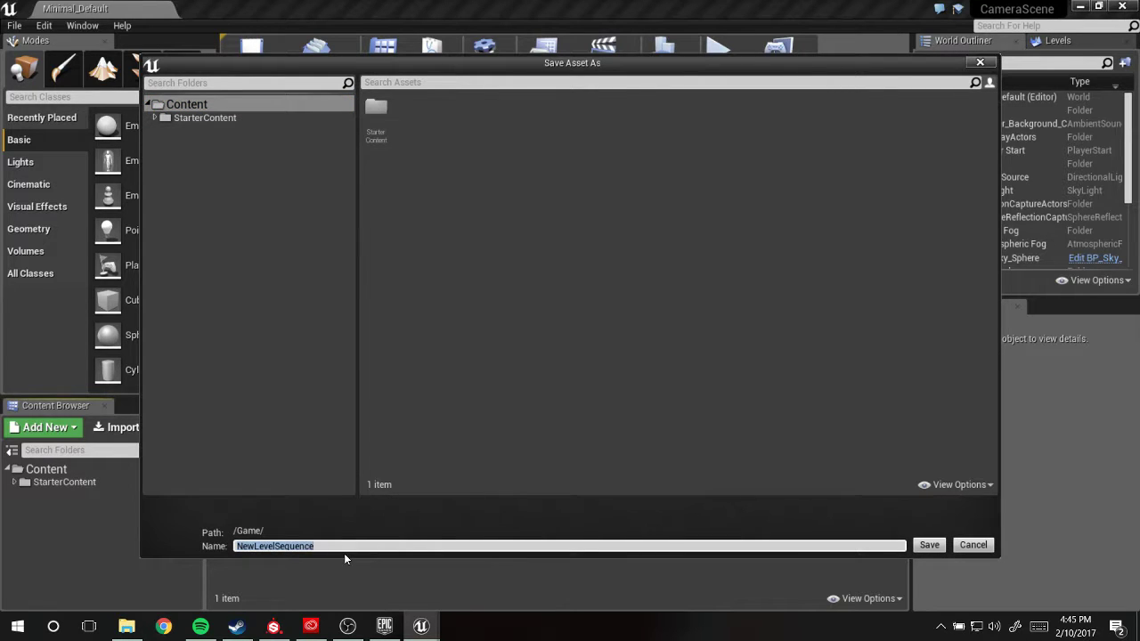
pyautogui.press('BackSpace')
pyautogui.write('Render')
pyautogui.click(936, 544)
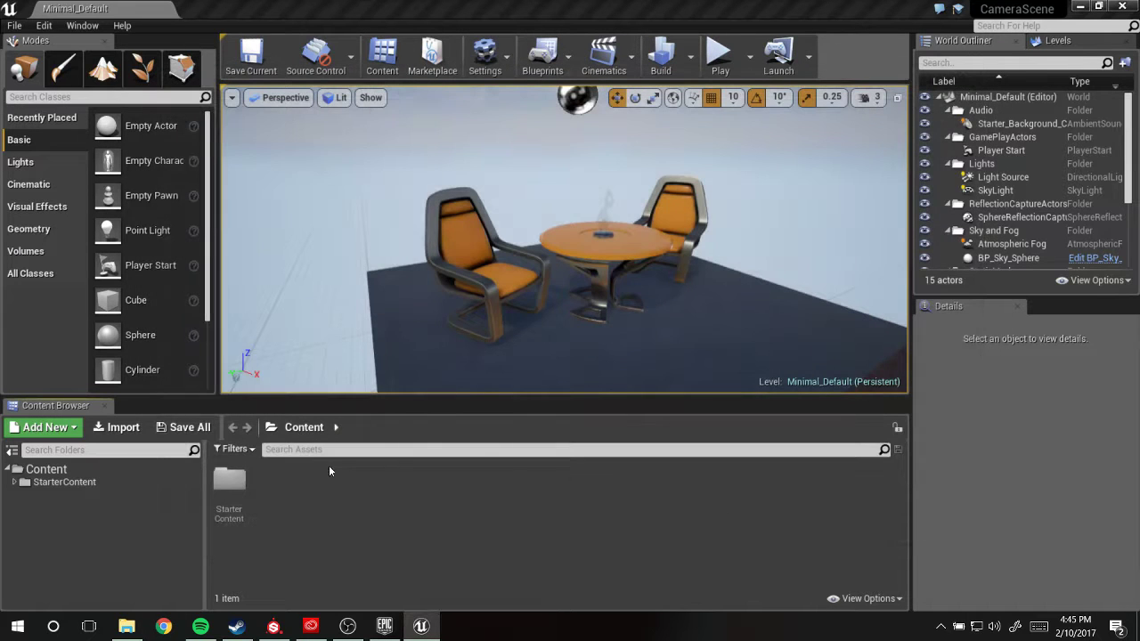
pyautogui.click(35, 482)
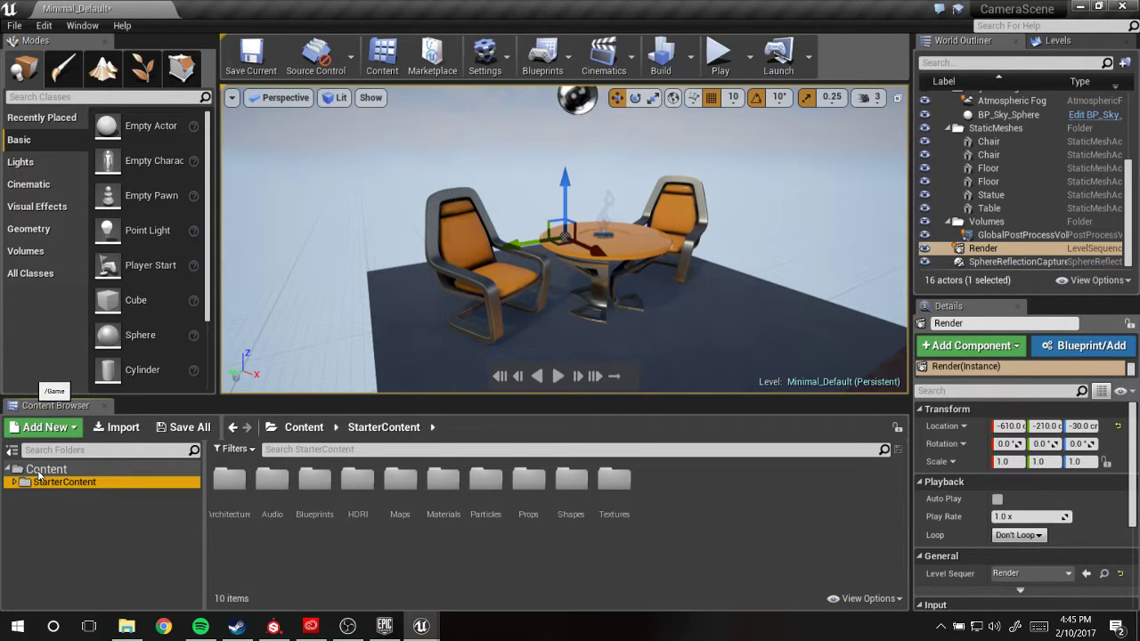
pyautogui.click(39, 472)
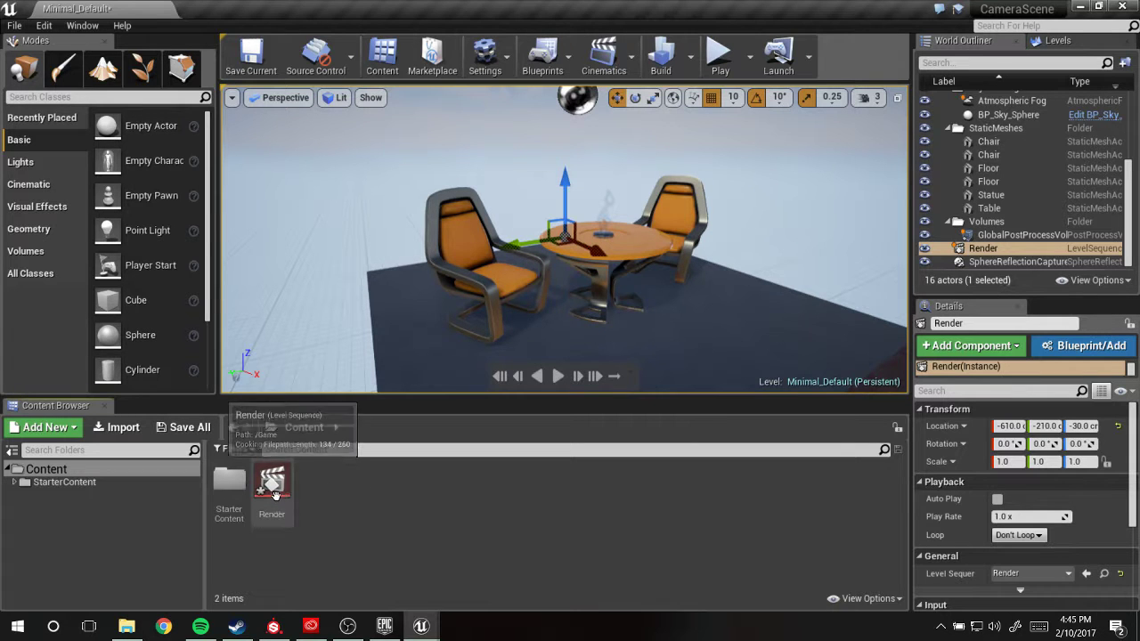
# - Move the Render sequence actor in front of the table, to about X -110, Y 20, Z 110 cm
pyautogui.moveTo(534, 267); pyautogui.dragTo(623, 267, button='right')
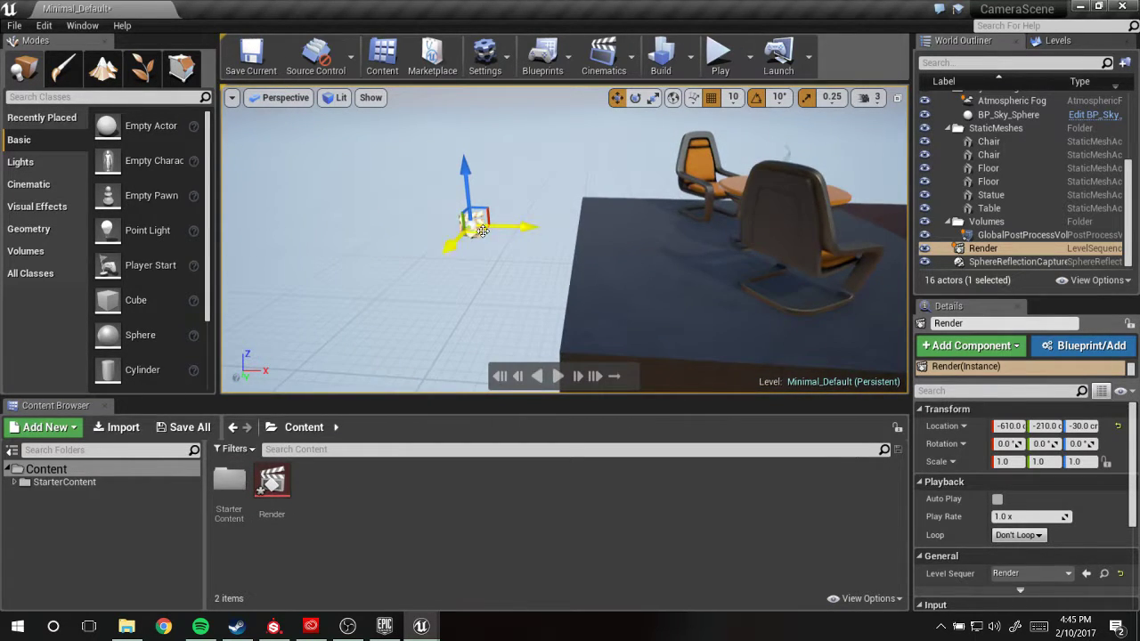
pyautogui.moveTo(482, 231); pyautogui.dragTo(637, 295)
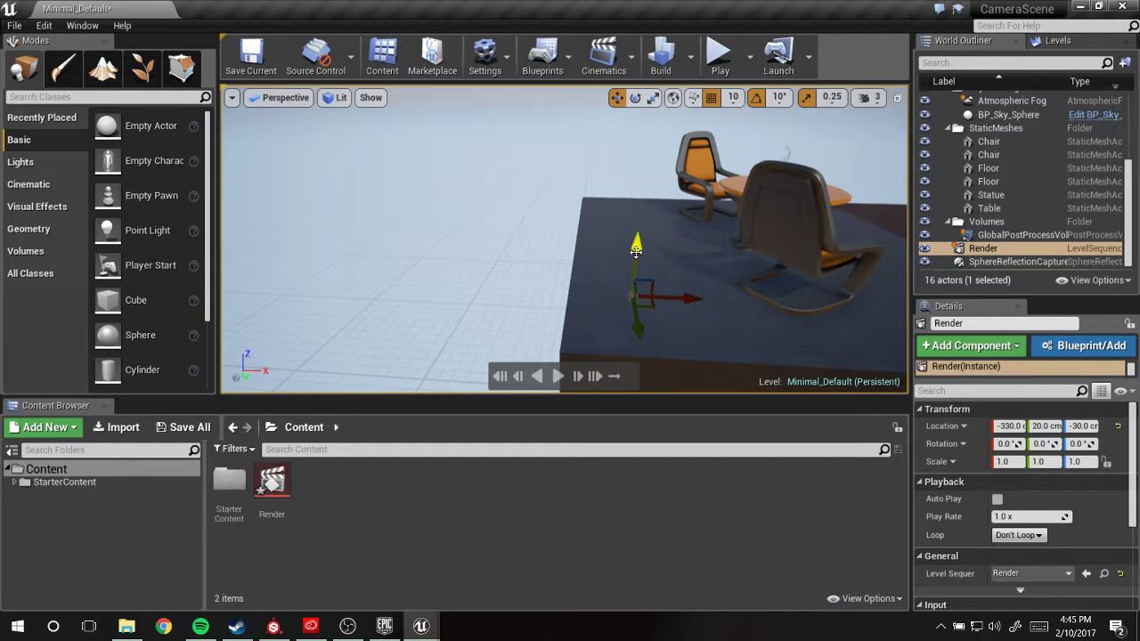
pyautogui.moveTo(635, 250); pyautogui.dragTo(648, 129)
pyautogui.moveTo(713, 171); pyautogui.dragTo(623, 171, button='right')
pyautogui.moveTo(589, 193); pyautogui.dragTo(558, 251)
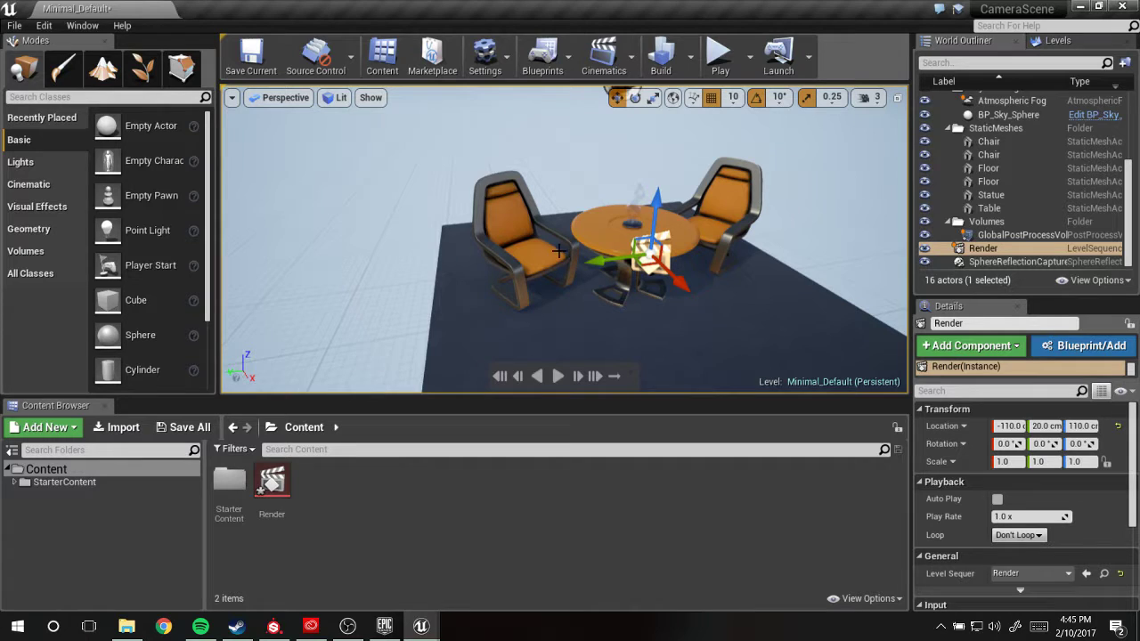
# - Open the Render level sequence in a maximized Sequencer window and extend the visible timeline range to frame 150
pyautogui.click(276, 488)
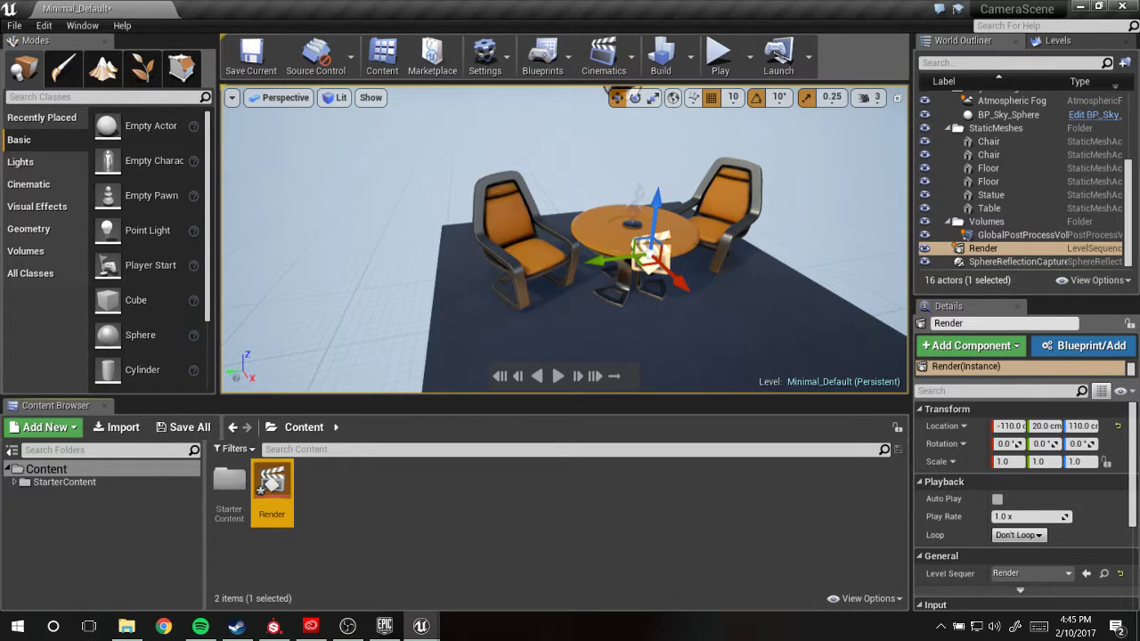
pyautogui.moveTo(1, 287); pyautogui.dragTo(547, 4)
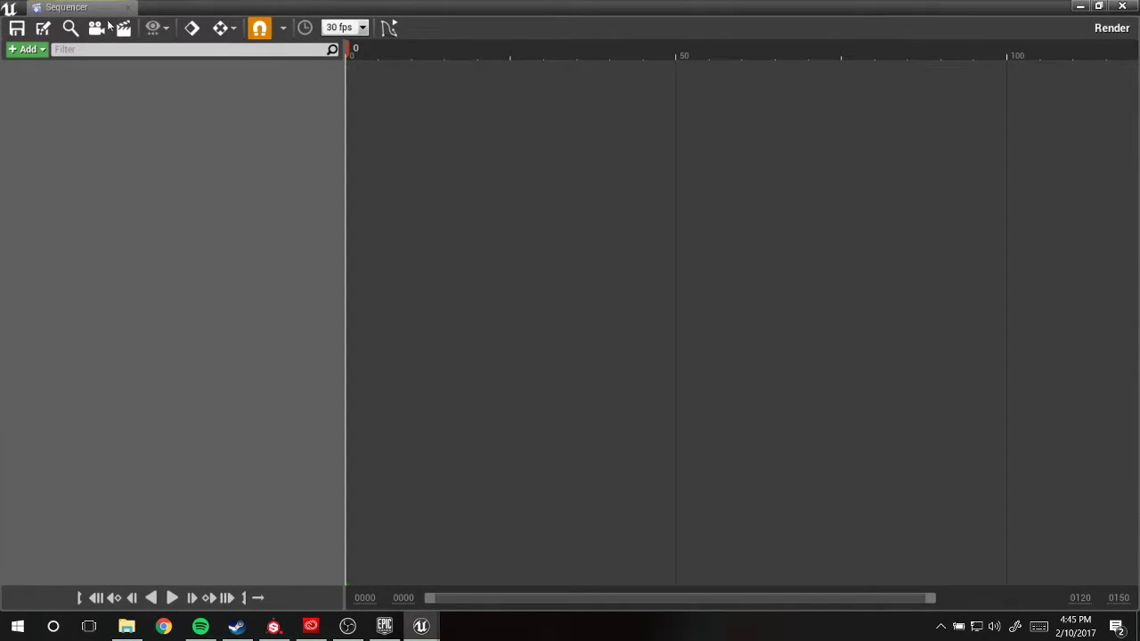
pyautogui.moveTo(76, 7); pyautogui.dragTo(239, 12)
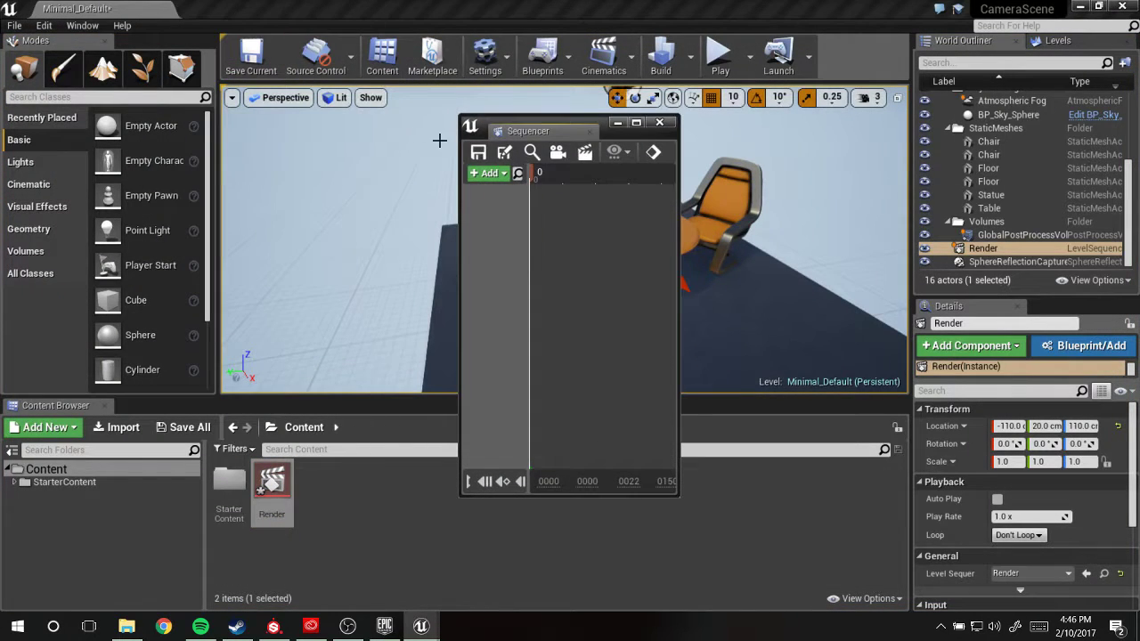
pyautogui.moveTo(501, 132); pyautogui.dragTo(203, 13)
pyautogui.click(636, 114)
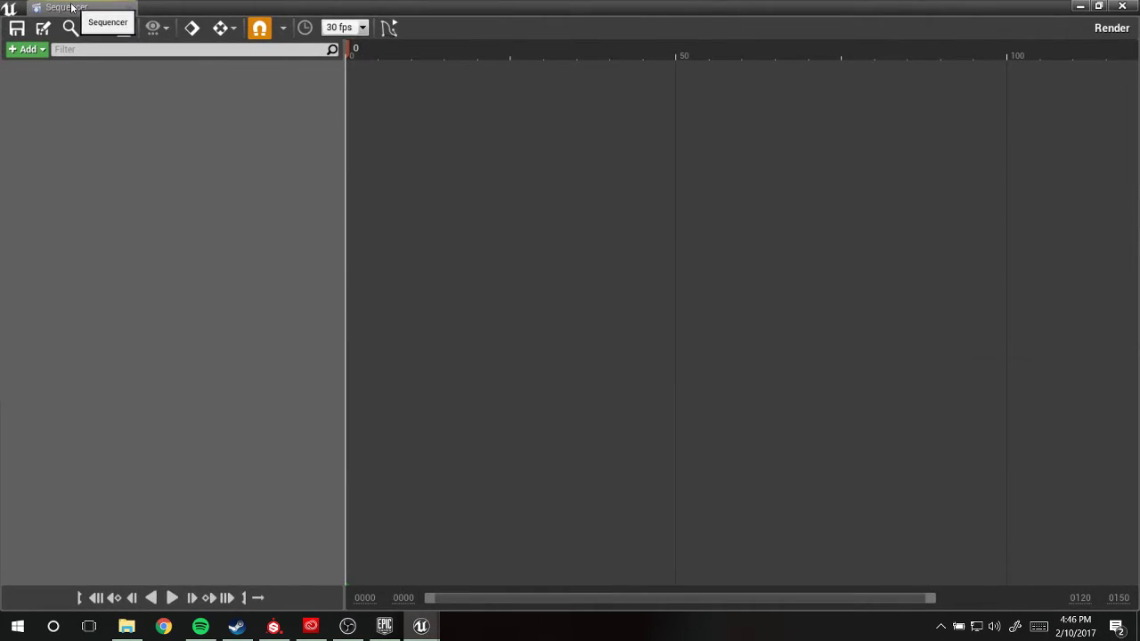
pyautogui.moveTo(71, 7); pyautogui.dragTo(206, 11)
pyautogui.click(636, 119)
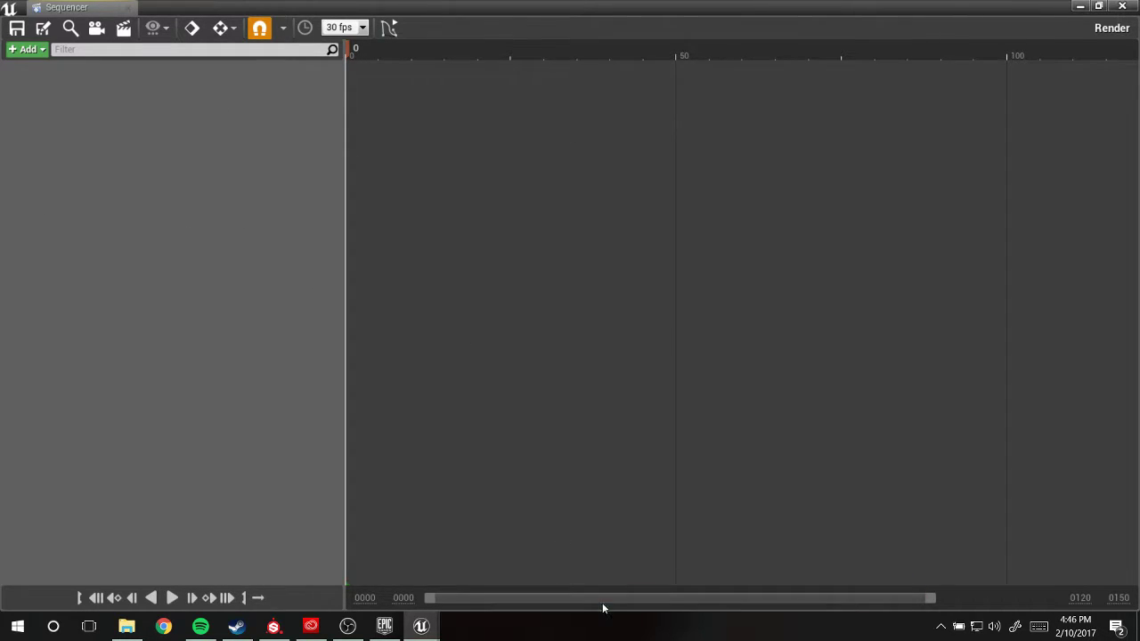
pyautogui.moveTo(931, 599); pyautogui.dragTo(1058, 598)
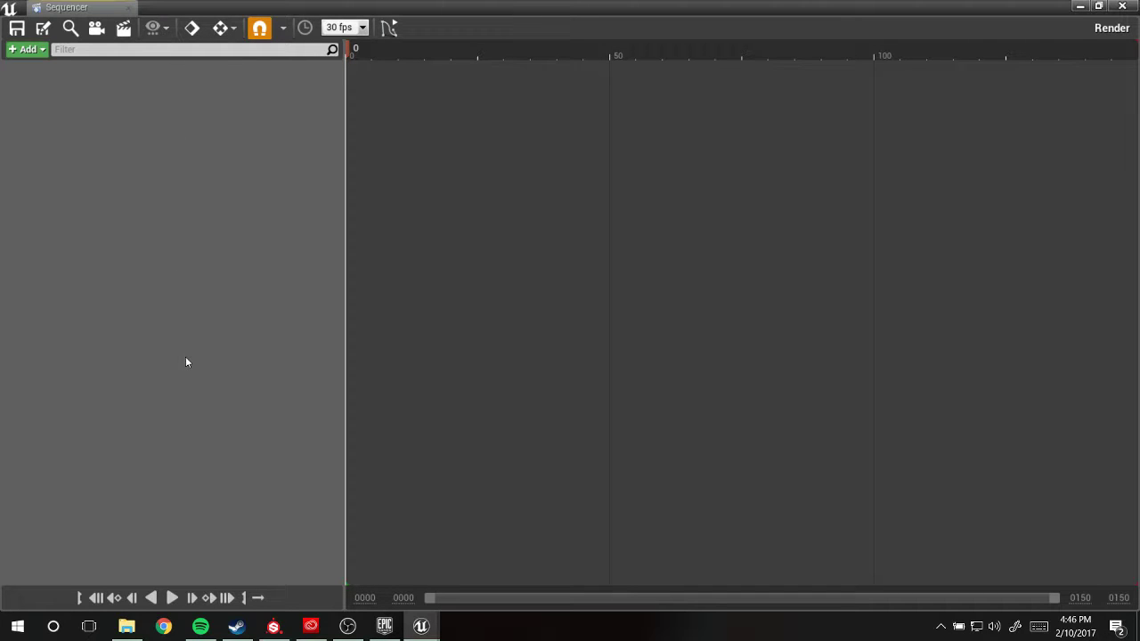
# - Create a new cine camera in the Render sequence and set it as the current camera cut
pyautogui.click(95, 33)
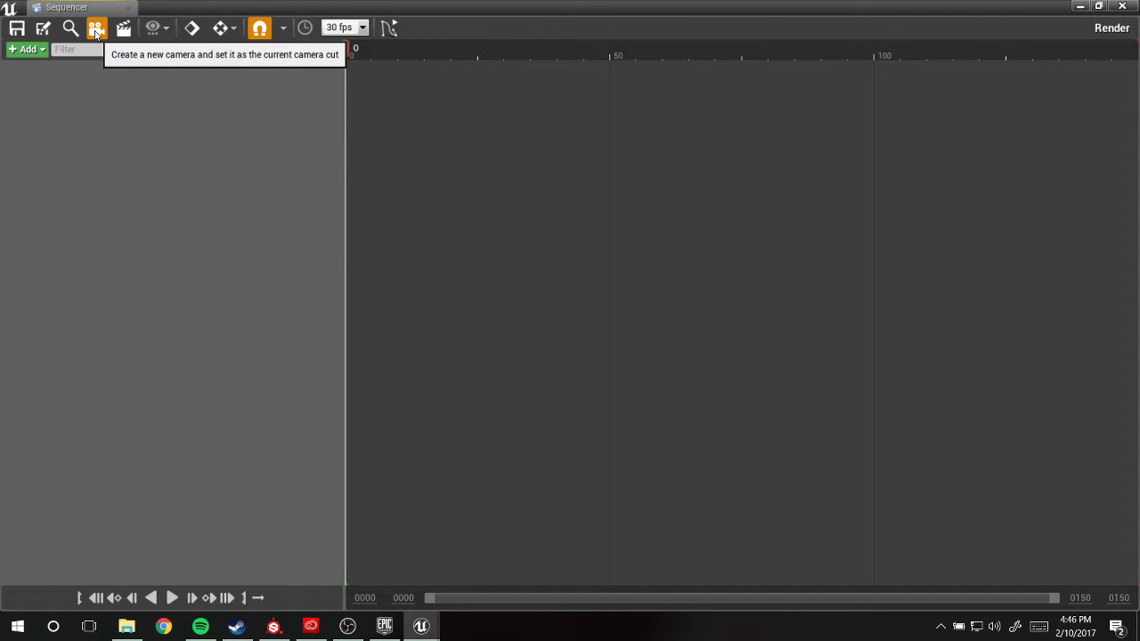
pyautogui.click(96, 30)
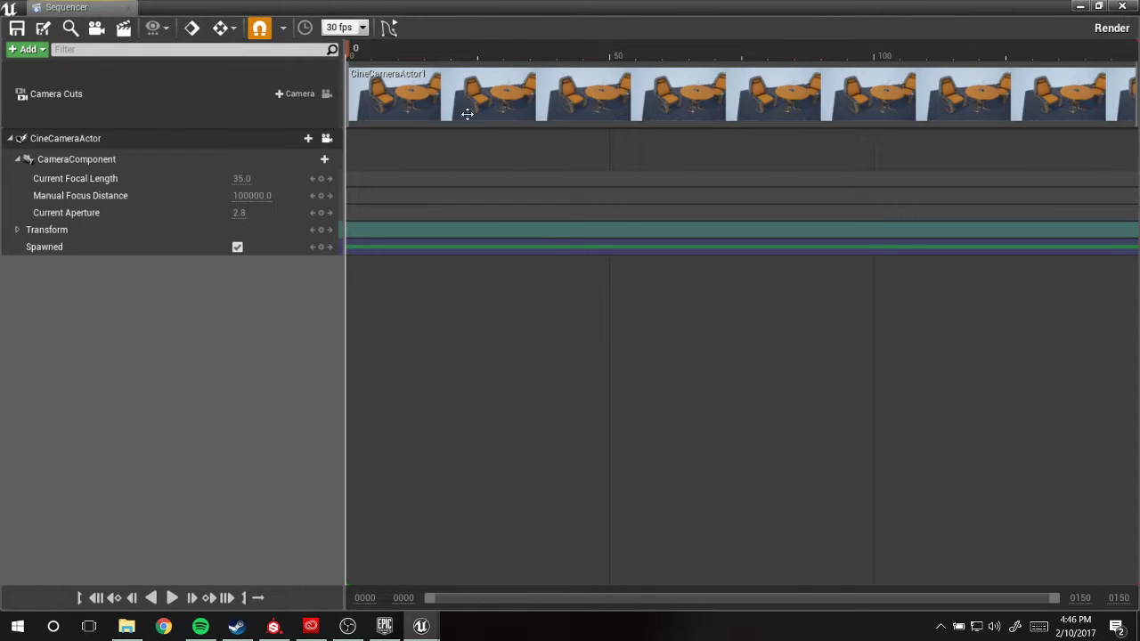
pyautogui.click(10, 139)
pyautogui.click(125, 147)
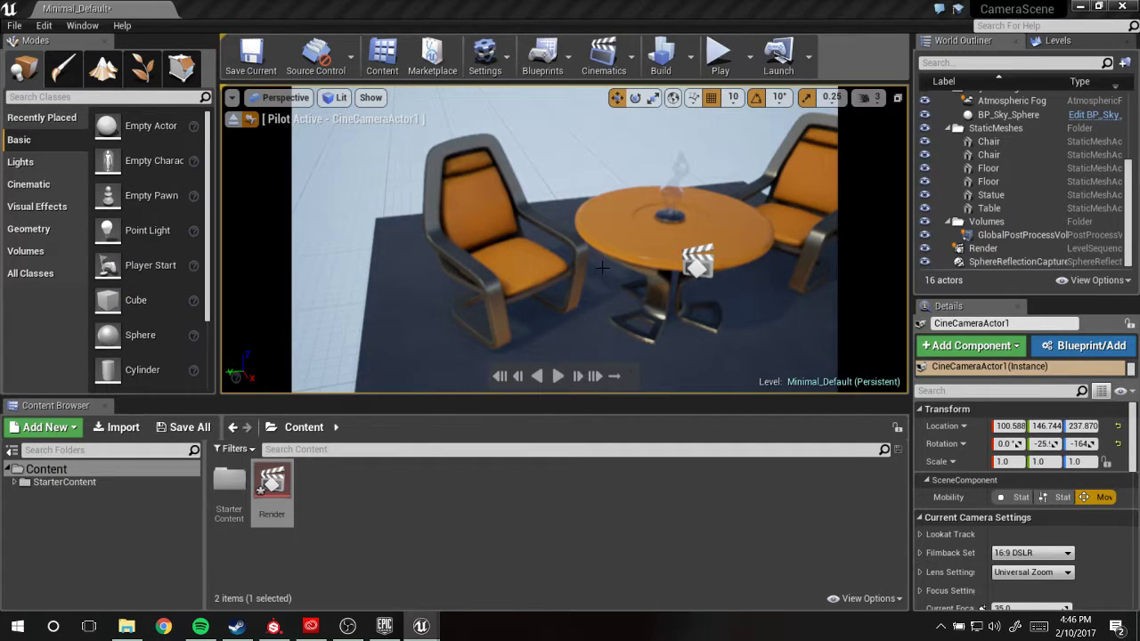
# - Pilot the cine camera to a raised view over the floor at about X 130, Y 591, Z 470, then stop piloting it
pyautogui.moveTo(564, 241); pyautogui.dragTo(624, 280, button='right')
pyautogui.press('w')
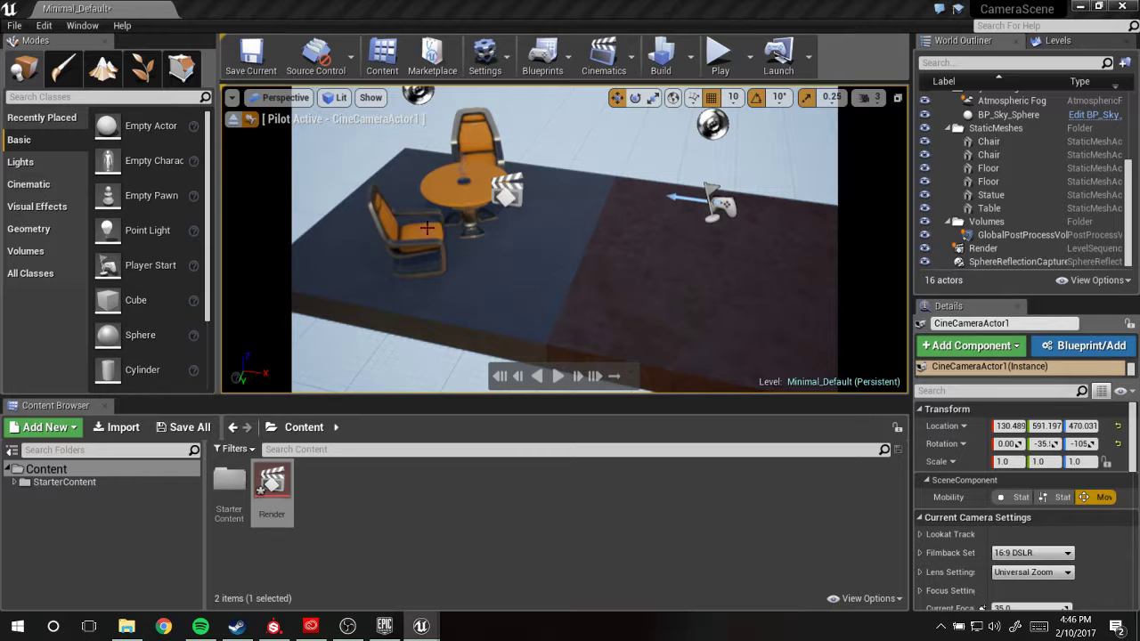
pyautogui.moveTo(539, 278)
pyautogui.mouseDown(button='right')
pyautogui.moveTo(578, 250)
pyautogui.moveTo(543, 272)
pyautogui.moveTo(556, 274)
pyautogui.mouseUp(button='right')
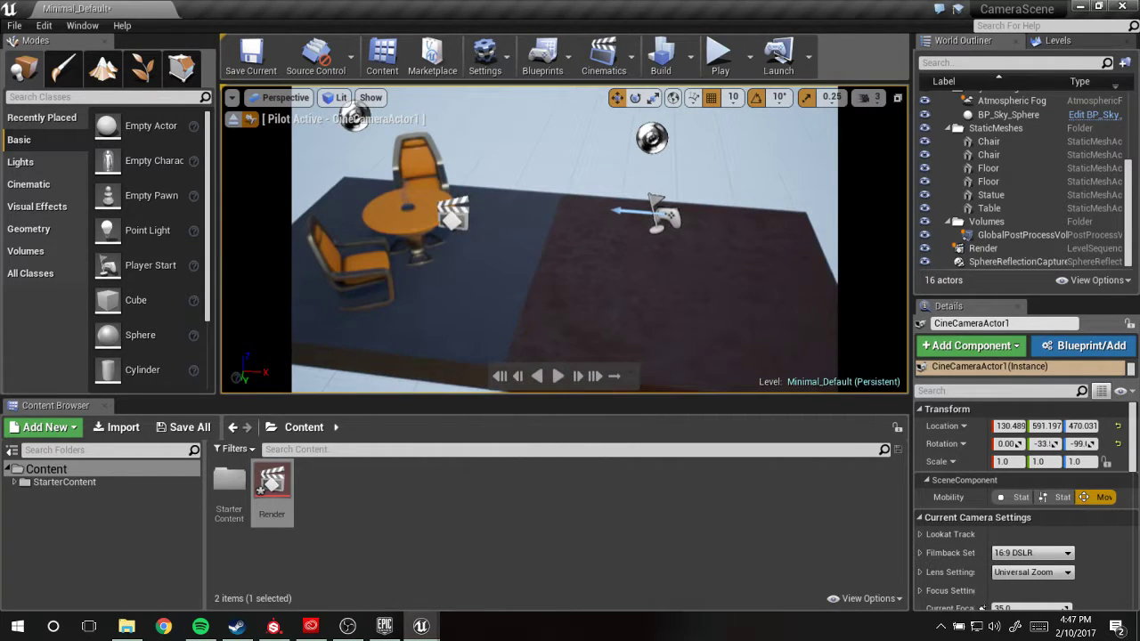
pyautogui.click(233, 118)
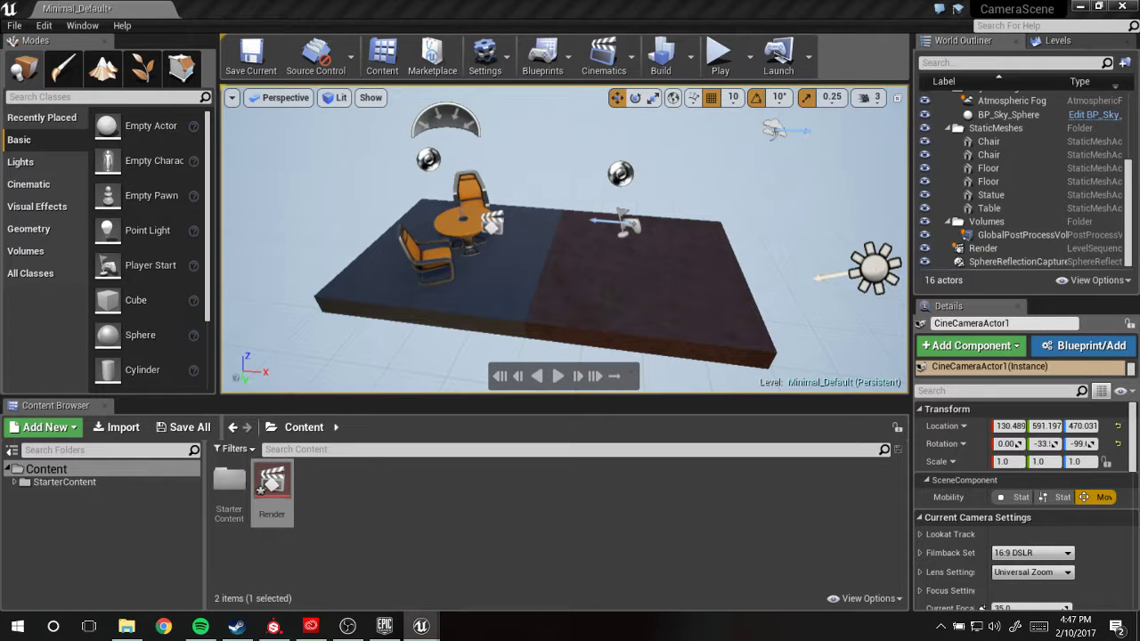
pyautogui.moveTo(573, 266); pyautogui.dragTo(334, 284, button='right')
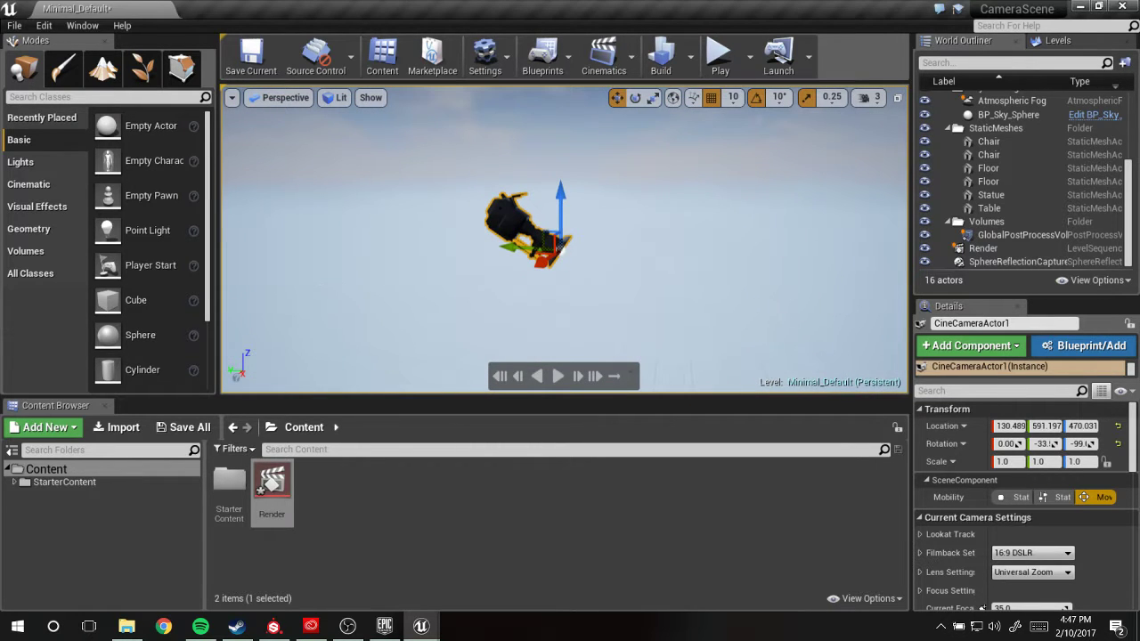
# - Move the cine camera to about X 320, Y 221 and turn it to a yaw of about -159 degrees toward the table
pyautogui.click(541, 242)
pyautogui.moveTo(534, 261)
pyautogui.mouseDown(button='right')
pyautogui.moveTo(606, 302)
pyautogui.moveTo(534, 261)
pyautogui.mouseUp(button='right')
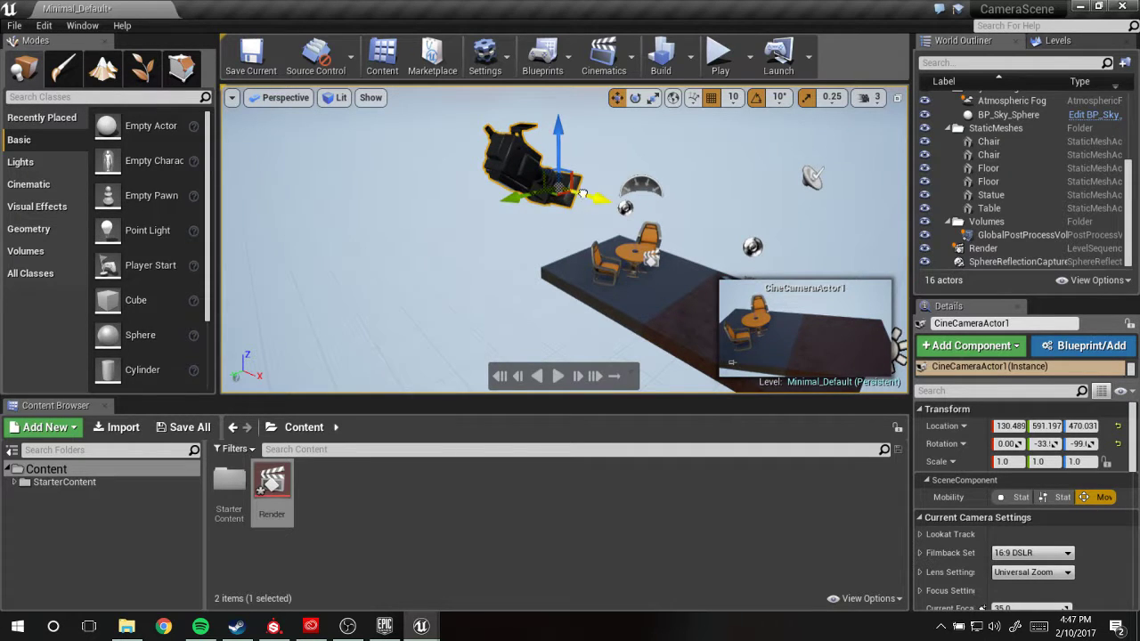
pyautogui.moveTo(588, 195); pyautogui.dragTo(570, 267)
pyautogui.moveTo(496, 206)
pyautogui.mouseDown(button='right')
pyautogui.moveTo(623, 232)
pyautogui.moveTo(496, 206)
pyautogui.mouseUp(button='right')
pyautogui.moveTo(368, 196); pyautogui.dragTo(593, 196)
pyautogui.press('e')
pyautogui.moveTo(608, 173)
pyautogui.mouseDown(button='right')
pyautogui.moveTo(650, 183)
pyautogui.moveTo(628, 191)
pyautogui.moveTo(608, 173)
pyautogui.mouseUp(button='right')
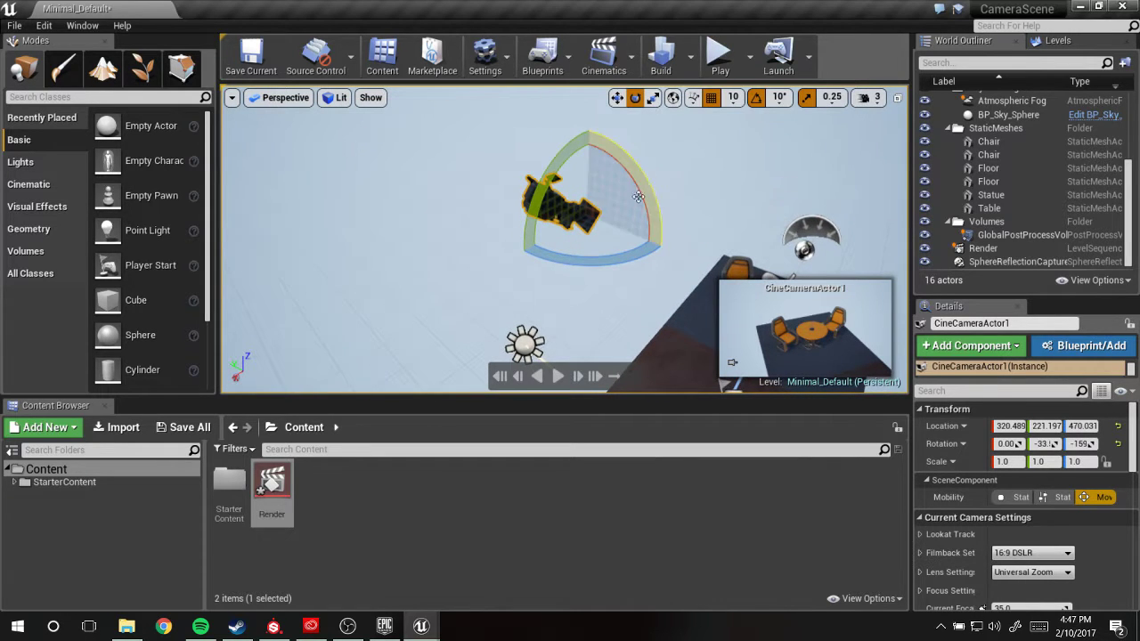
# - Switch to local axes, tilt the cine camera to about -23 degrees pitch, and move it closer to about X 143, Y 153, Z 256
pyautogui.press('w')
pyautogui.moveTo(629, 219); pyautogui.dragTo(646, 191, button='right')
pyautogui.click(673, 101)
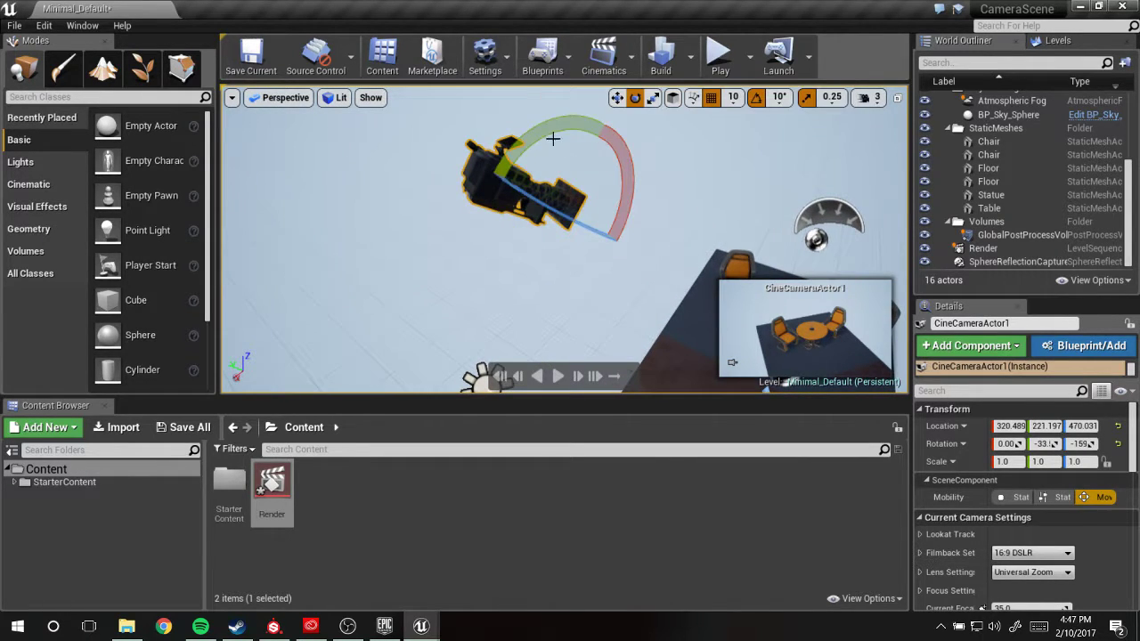
pyautogui.moveTo(549, 133); pyautogui.dragTo(708, 264)
pyautogui.press('w')
pyautogui.moveTo(669, 305); pyautogui.dragTo(584, 264, button='right')
pyautogui.moveTo(587, 268); pyautogui.dragTo(650, 287)
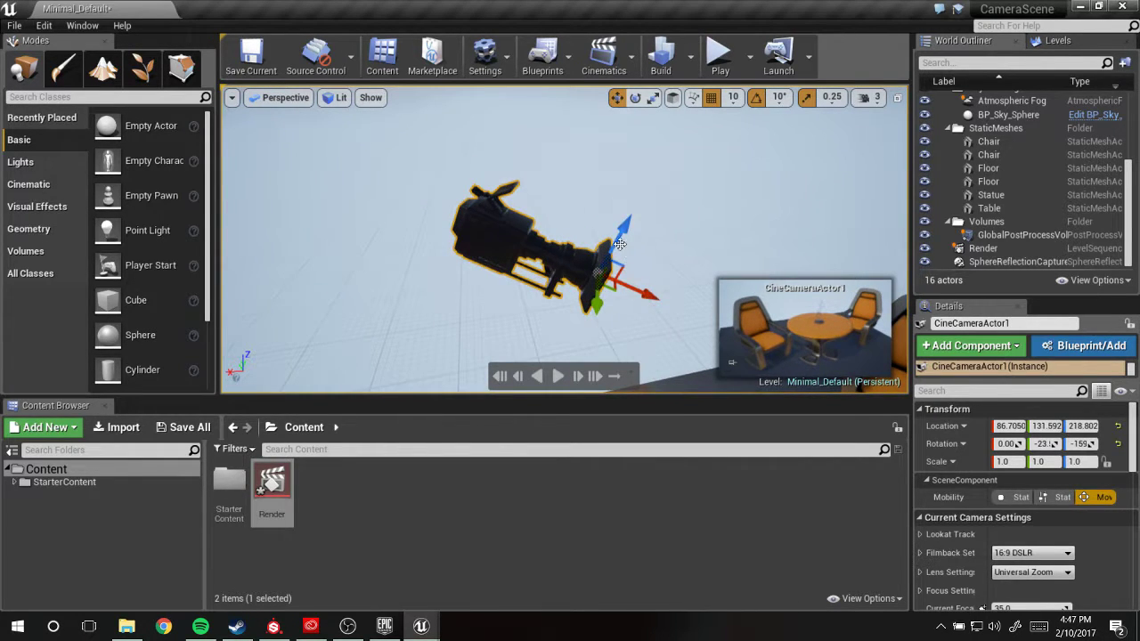
pyautogui.moveTo(623, 238); pyautogui.dragTo(630, 227)
pyautogui.moveTo(660, 279); pyautogui.dragTo(537, 263)
pyautogui.moveTo(633, 304); pyautogui.dragTo(570, 282, button='right')
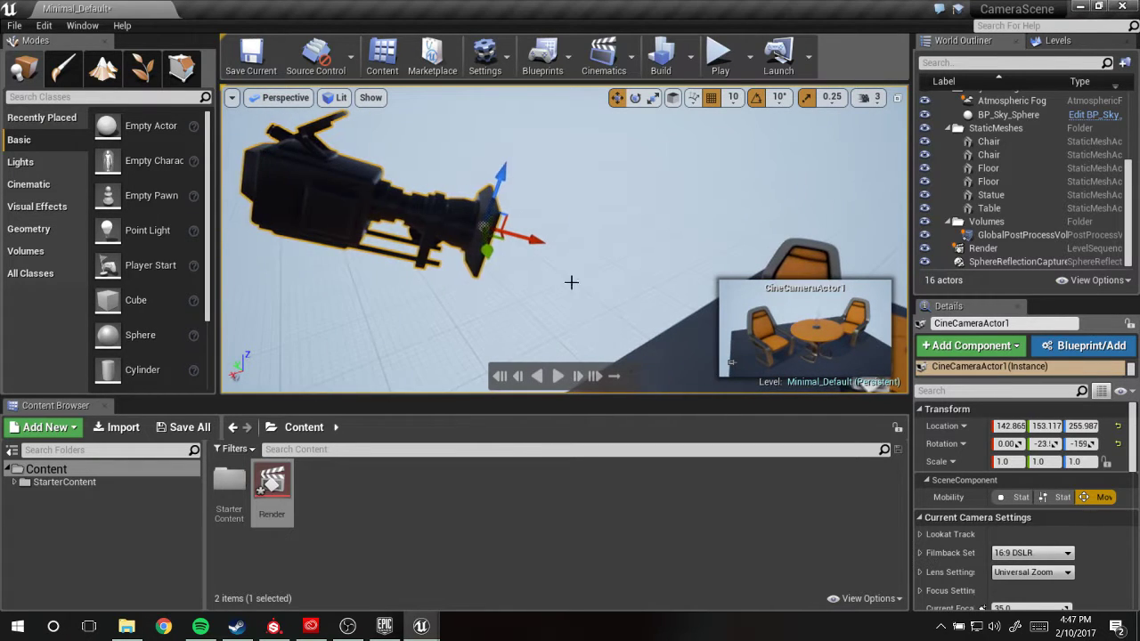
pyautogui.click(731, 362)
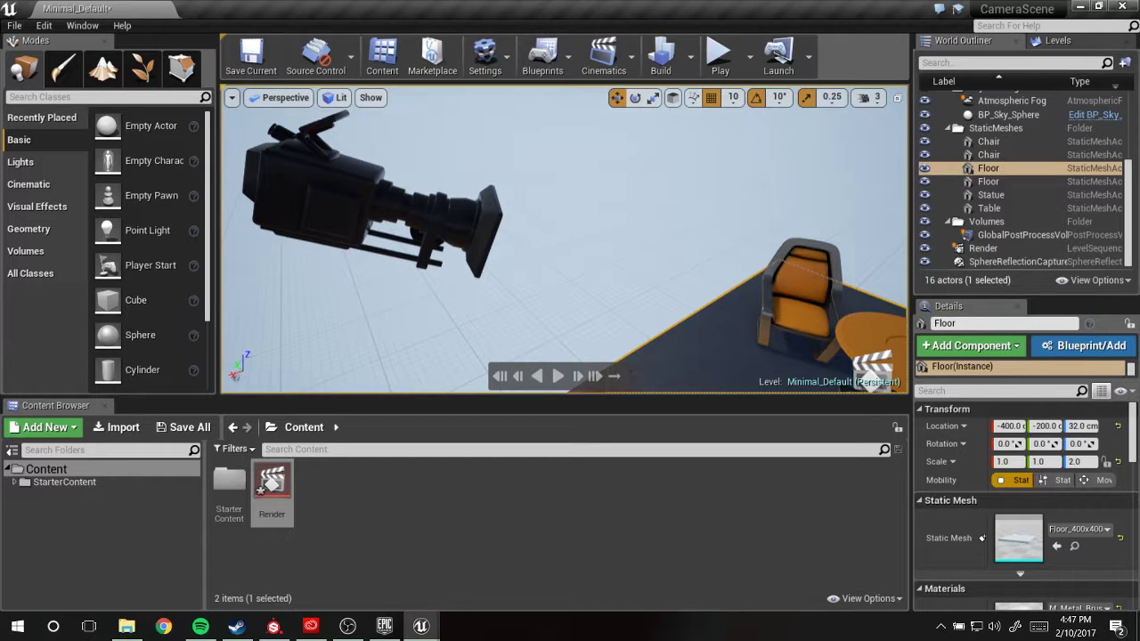
pyautogui.press('Escape')
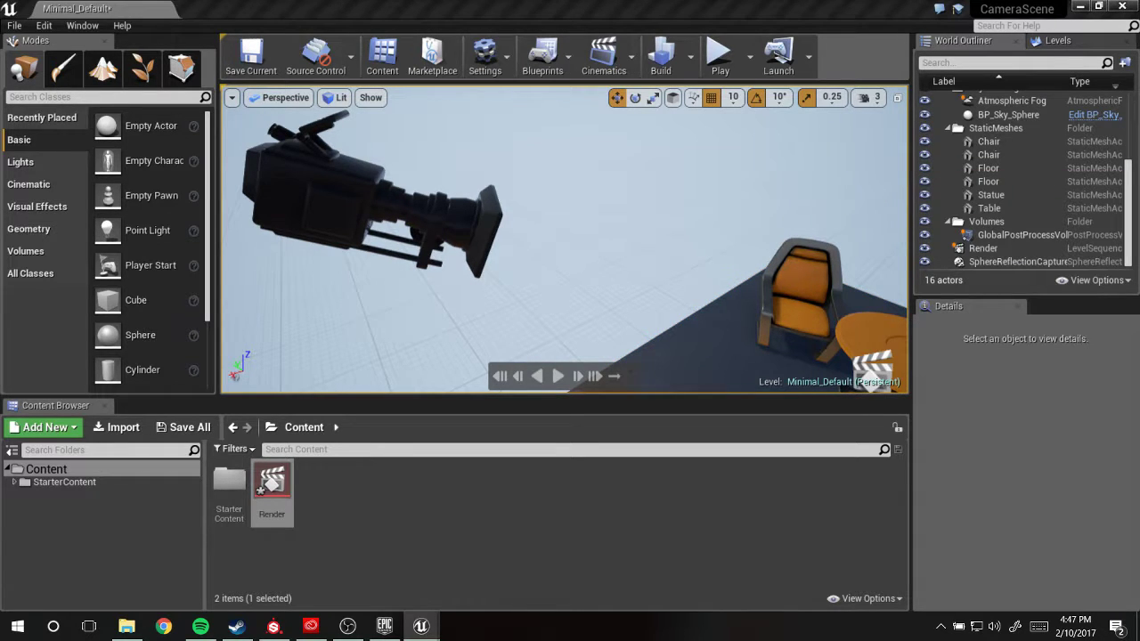
pyautogui.click(365, 213)
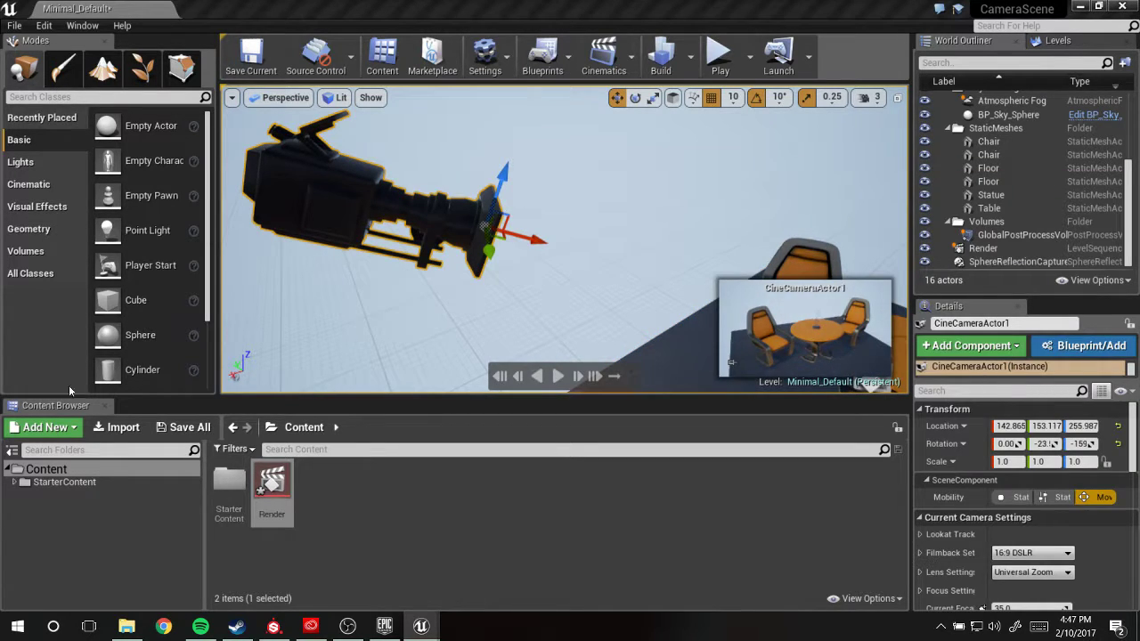
pyautogui.moveTo(544, 270); pyautogui.dragTo(615, 375, button='right')
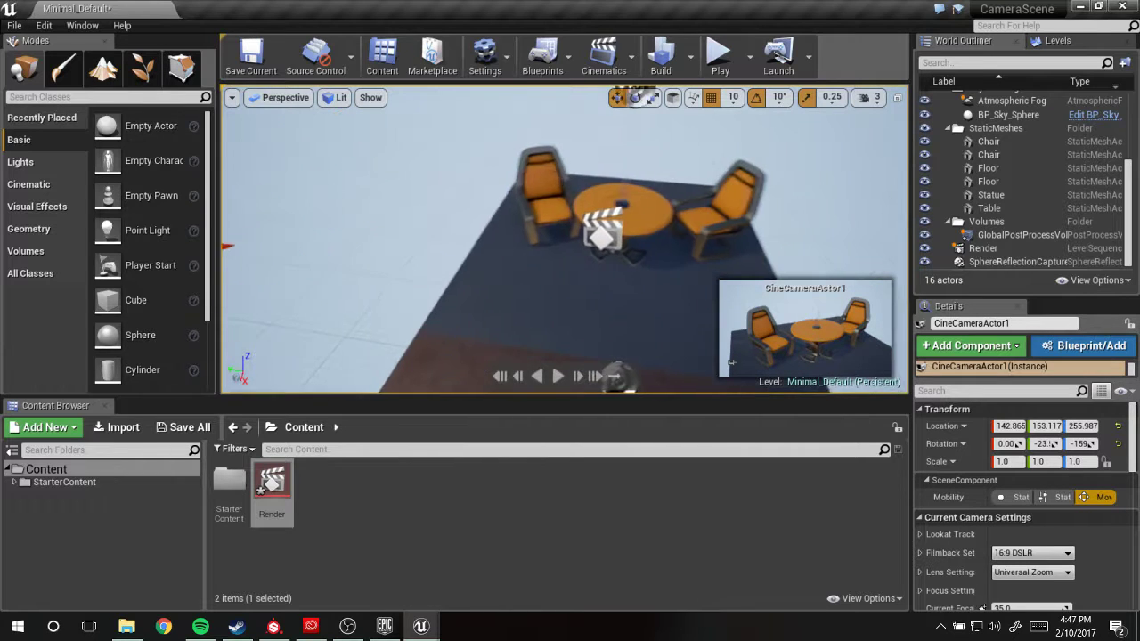
pyautogui.click(840, 330)
pyautogui.moveTo(447, 277); pyautogui.dragTo(433, 234, button='right')
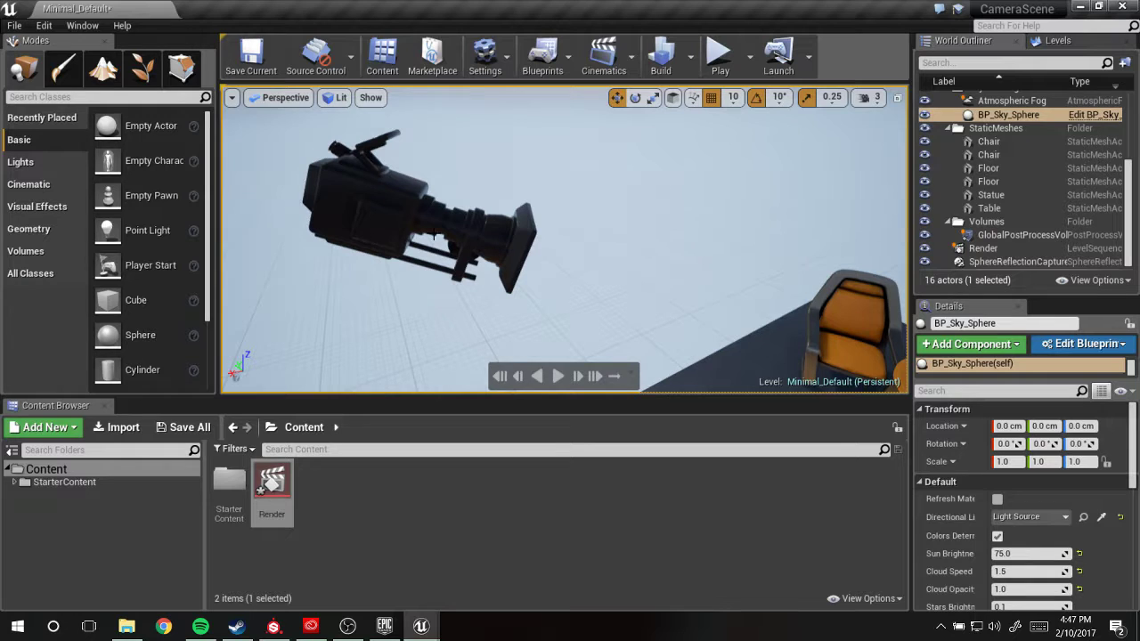
# - Open the Render sequence and rename its CineCameraActor track to Render_Still, then collapse the track
pyautogui.doubleClick(272, 488)
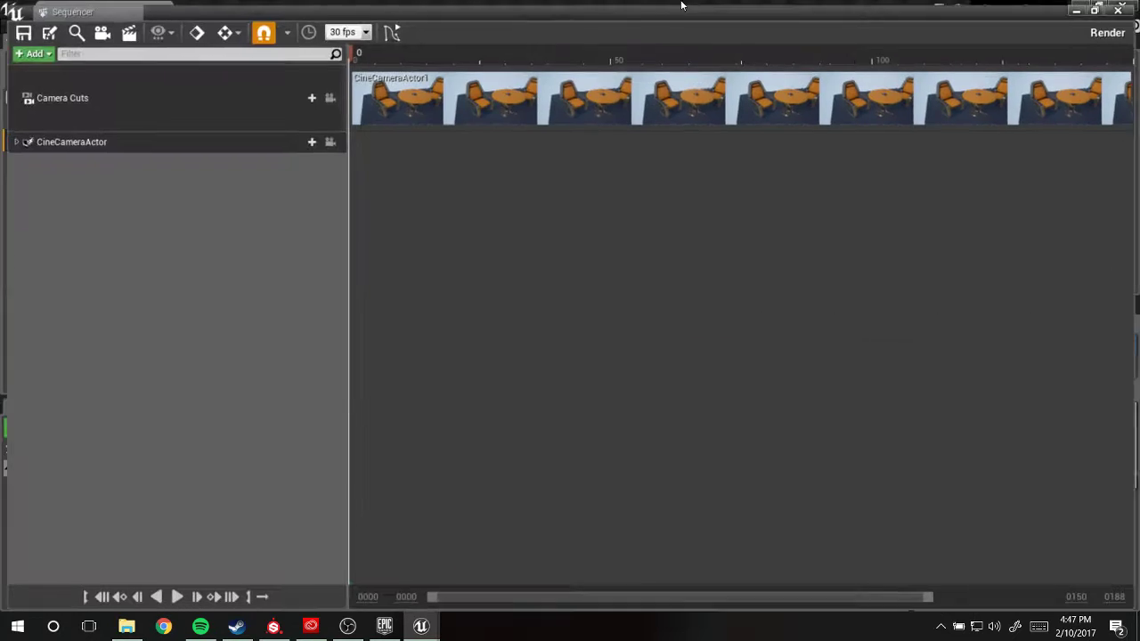
pyautogui.click(10, 139)
pyautogui.click(74, 140)
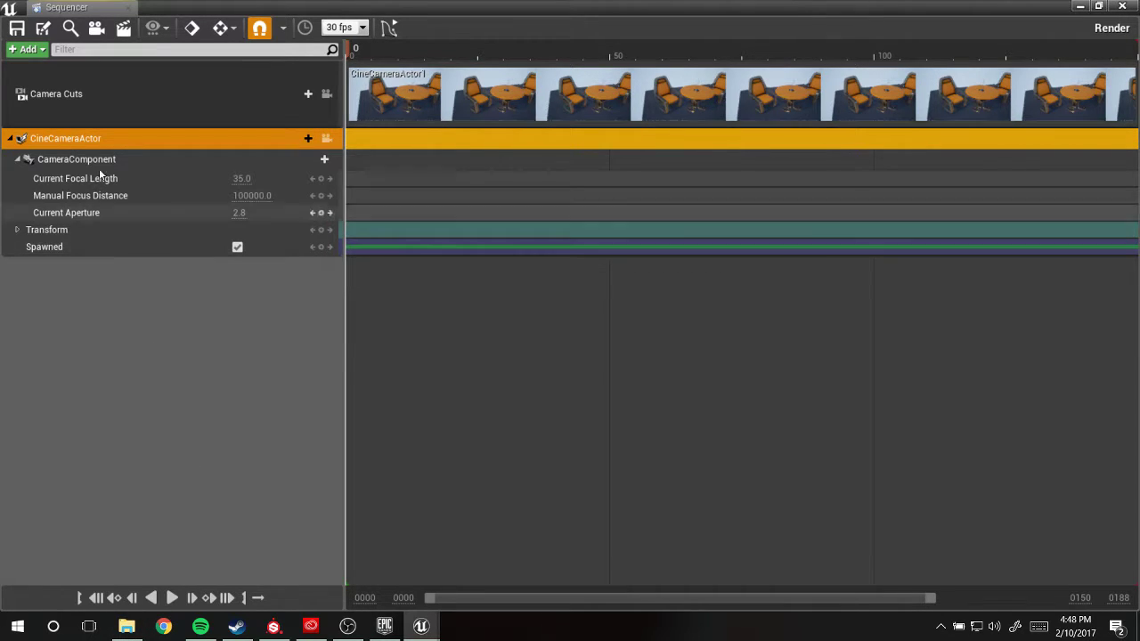
pyautogui.rightClick(95, 144)
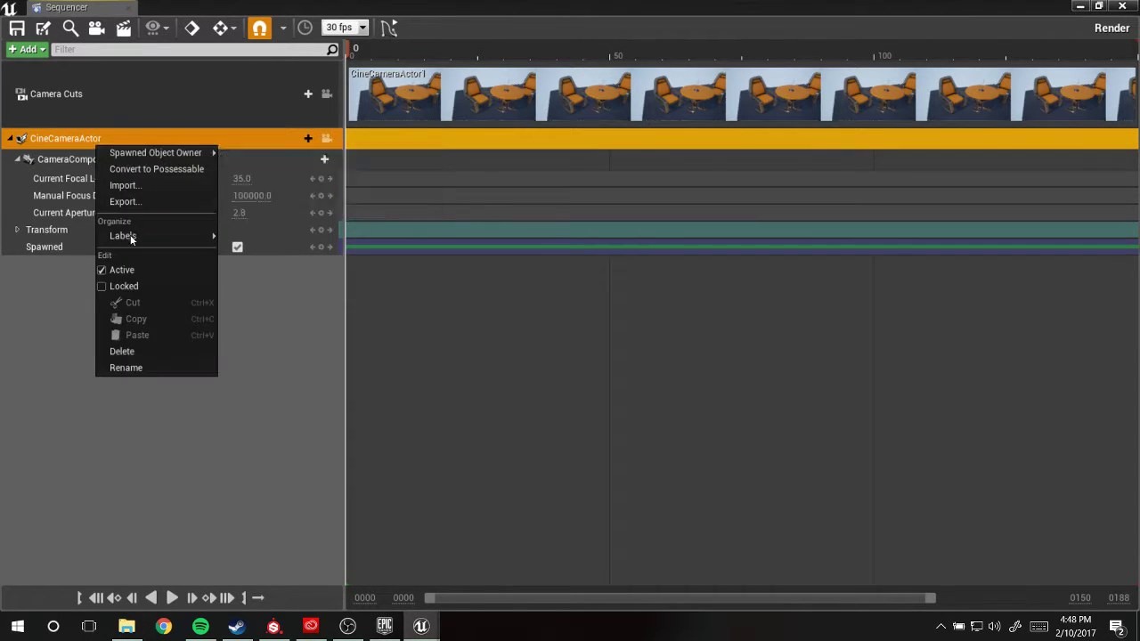
pyautogui.moveTo(129, 228)
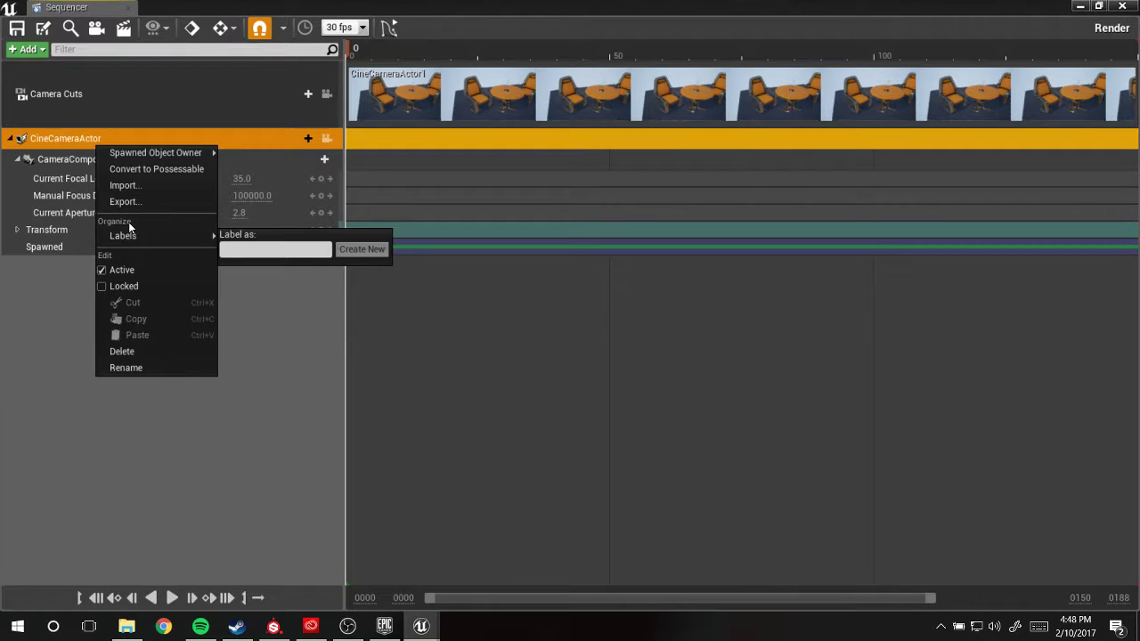
pyautogui.click(125, 368)
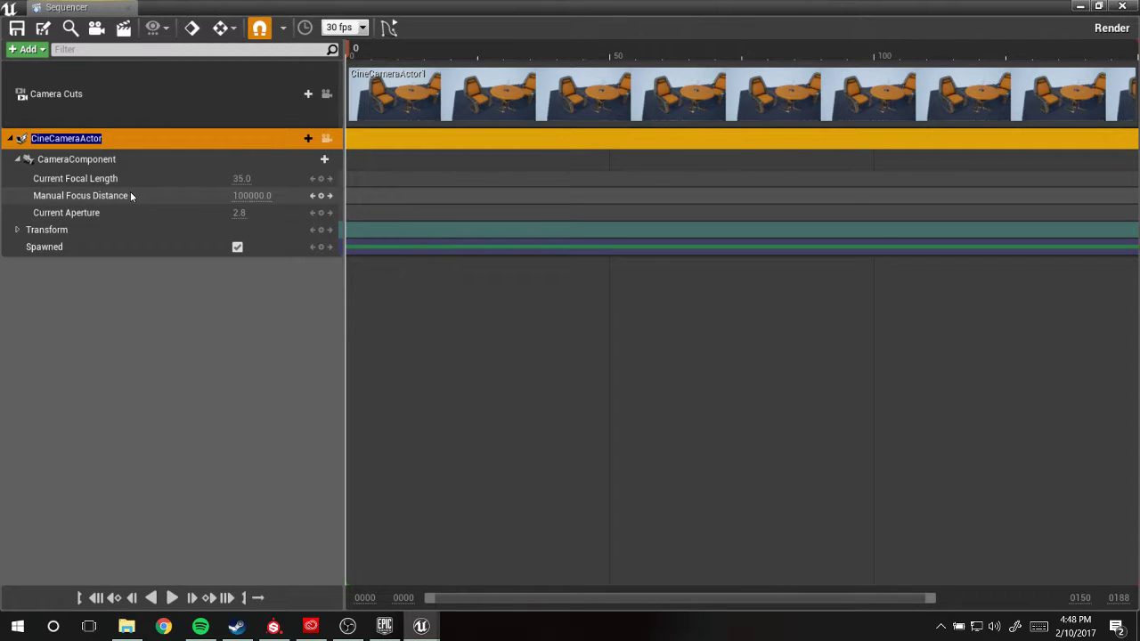
pyautogui.write('R')
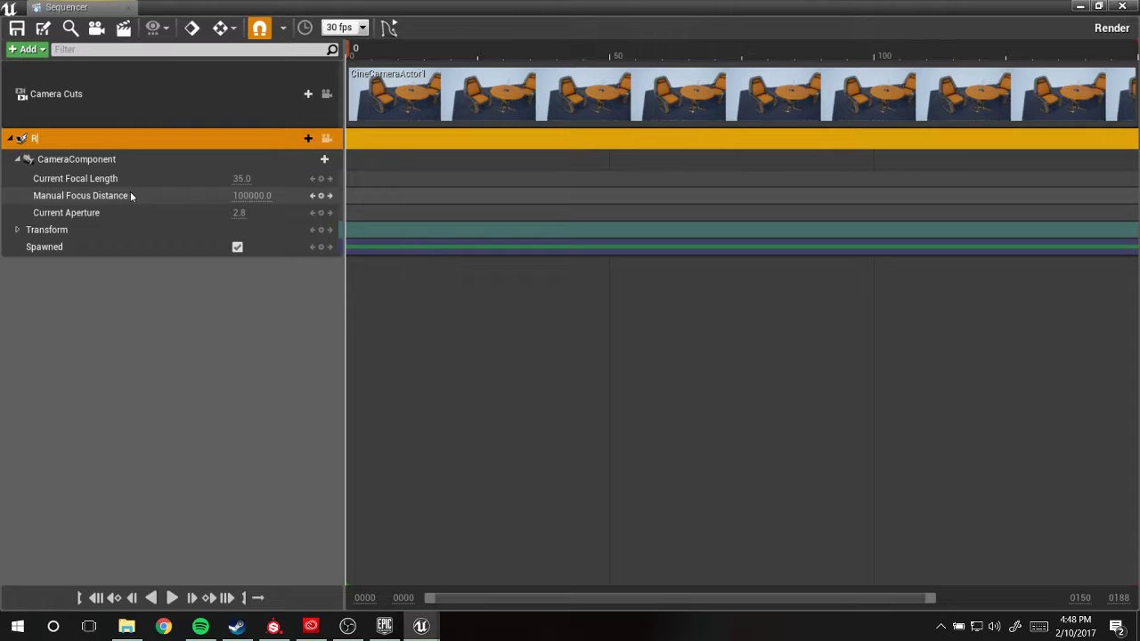
pyautogui.write('ender_Still')
pyautogui.press('Return')
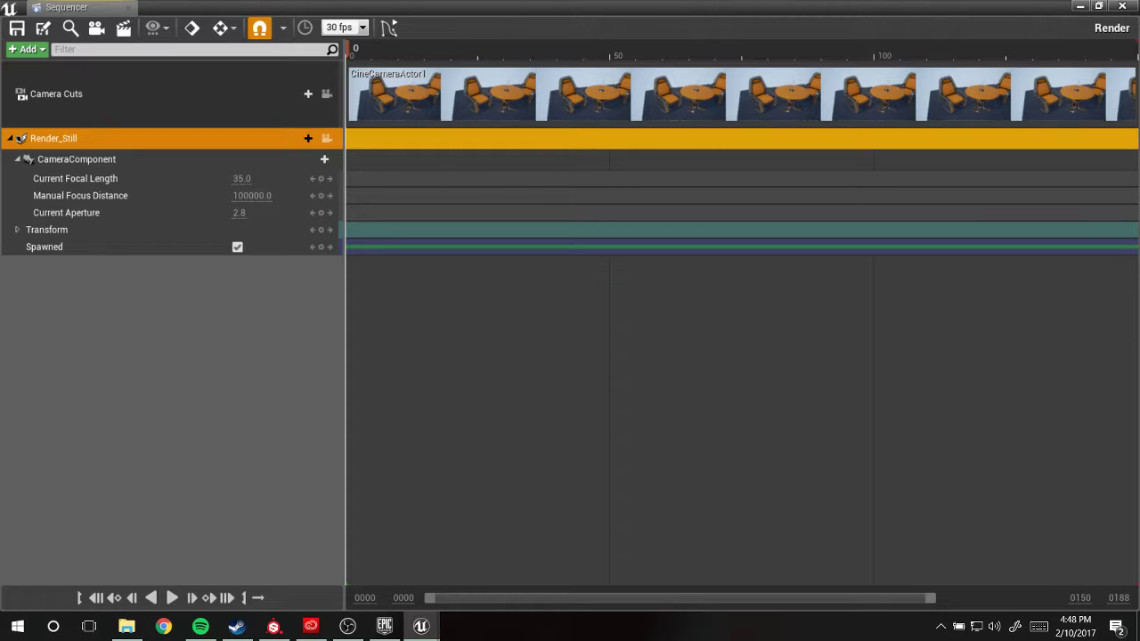
pyautogui.click(10, 138)
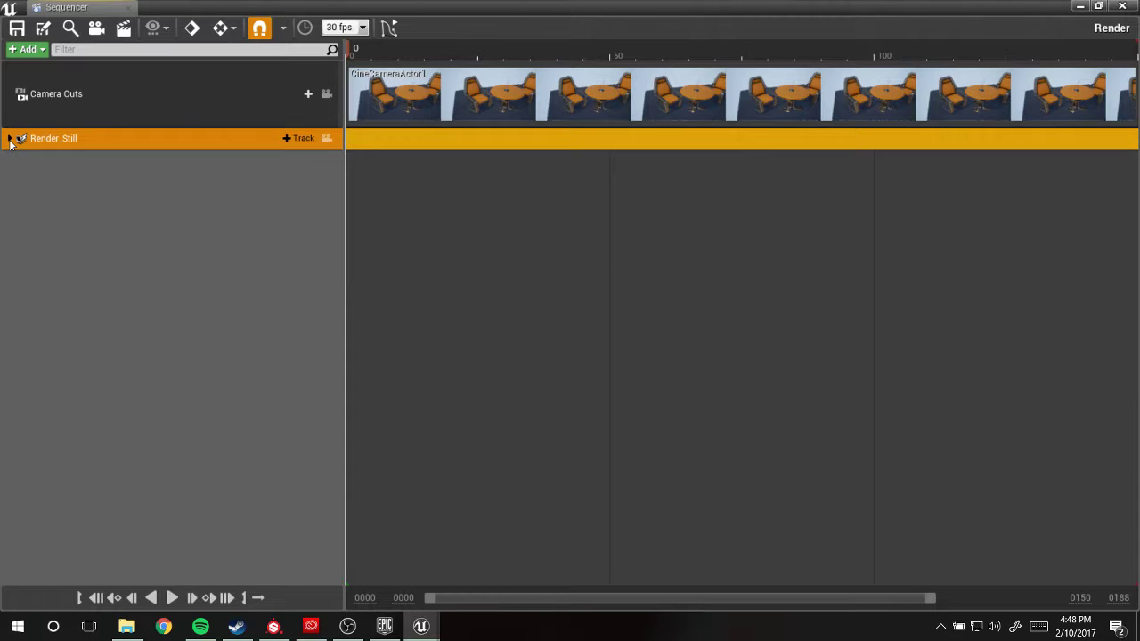
pyautogui.click(150, 223)
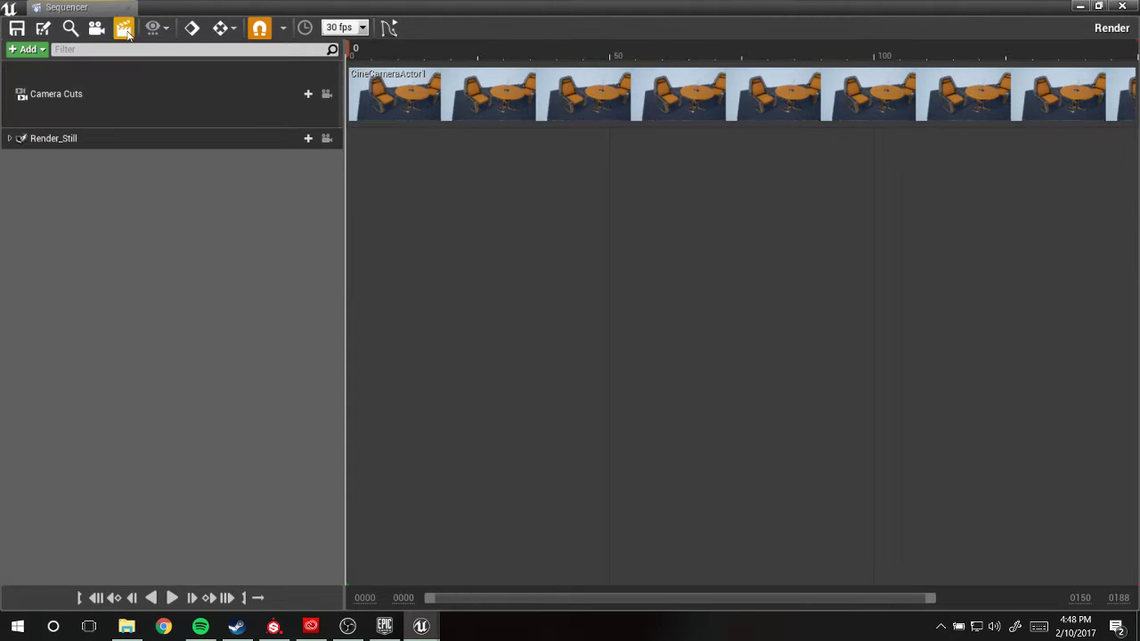
# - Create a second cine camera as the current camera cut and rename its track to Render_Video
pyautogui.click(98, 31)
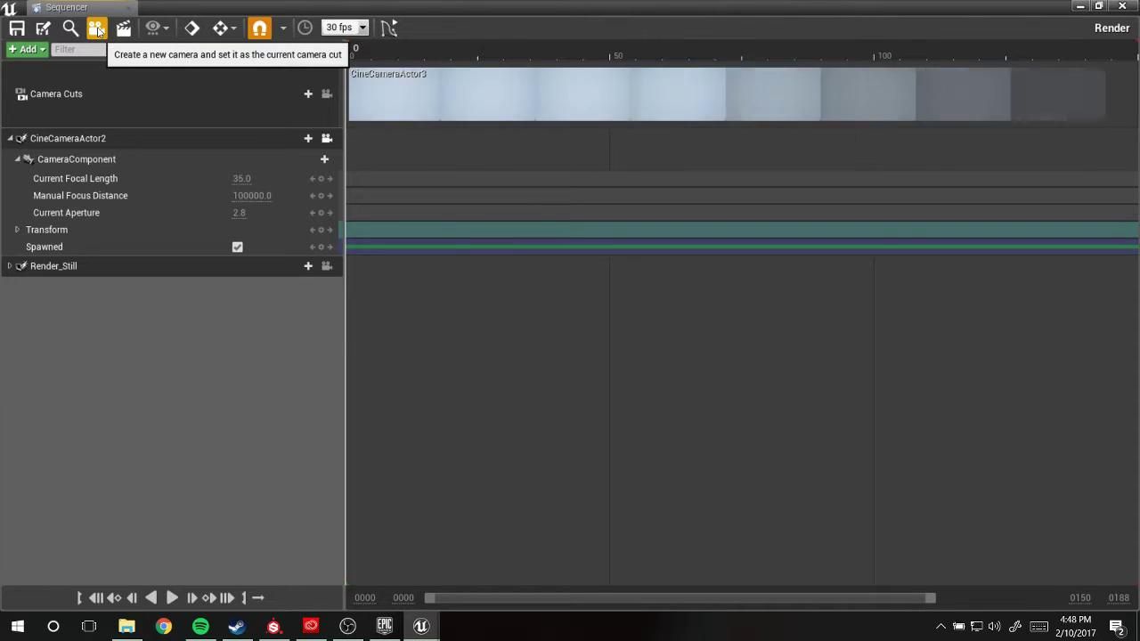
pyautogui.click(10, 139)
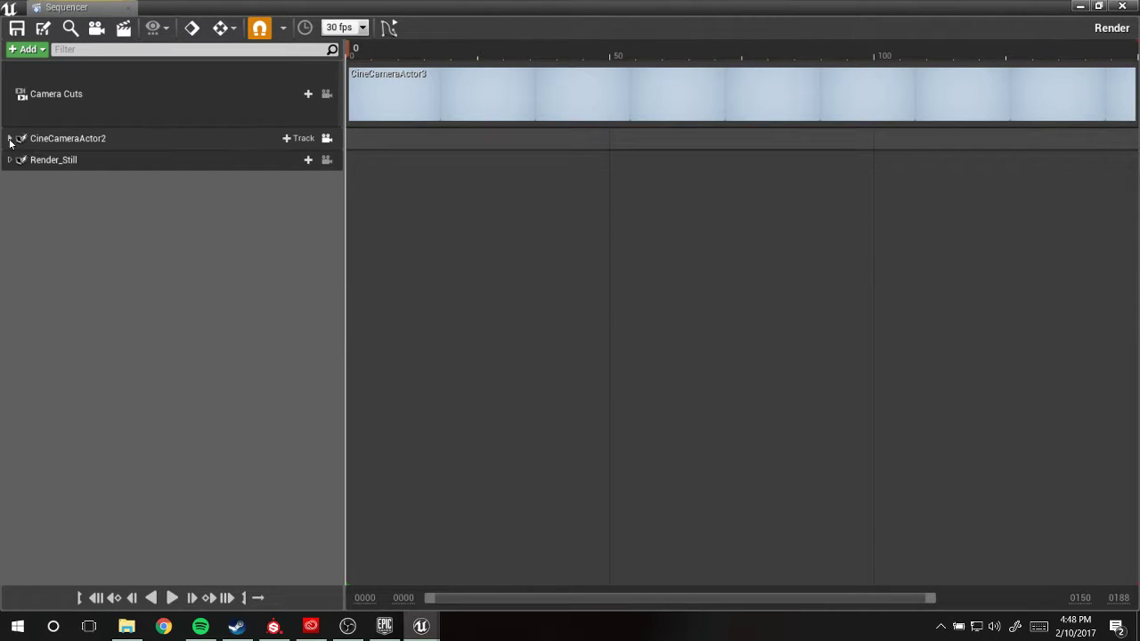
pyautogui.click(56, 140)
pyautogui.rightClick(57, 140)
pyautogui.click(113, 358)
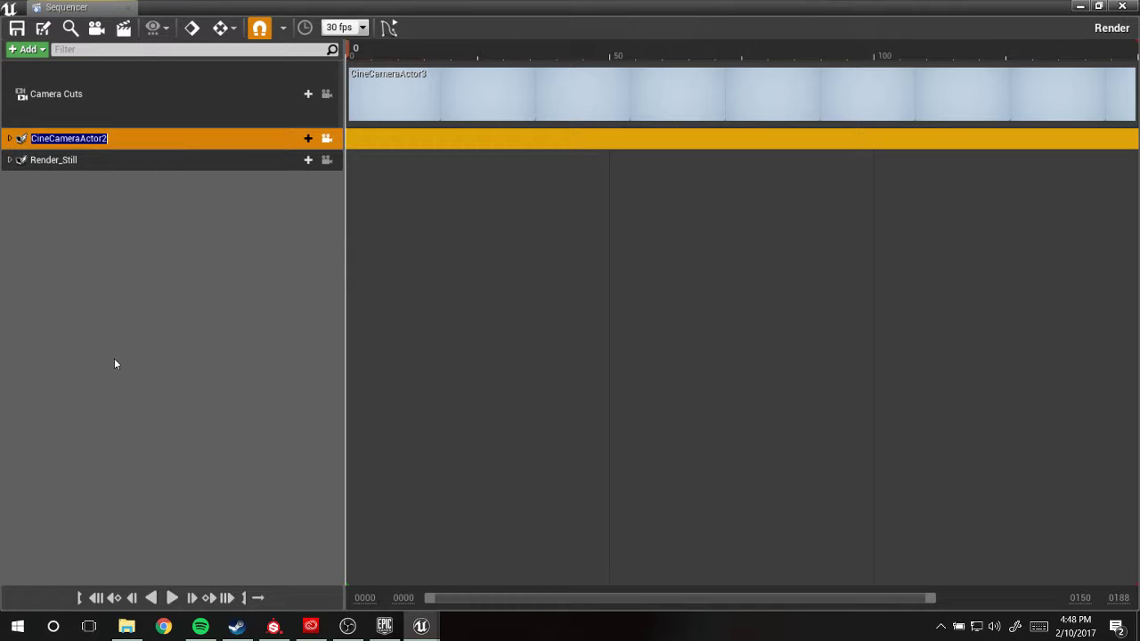
pyautogui.write('Ew')
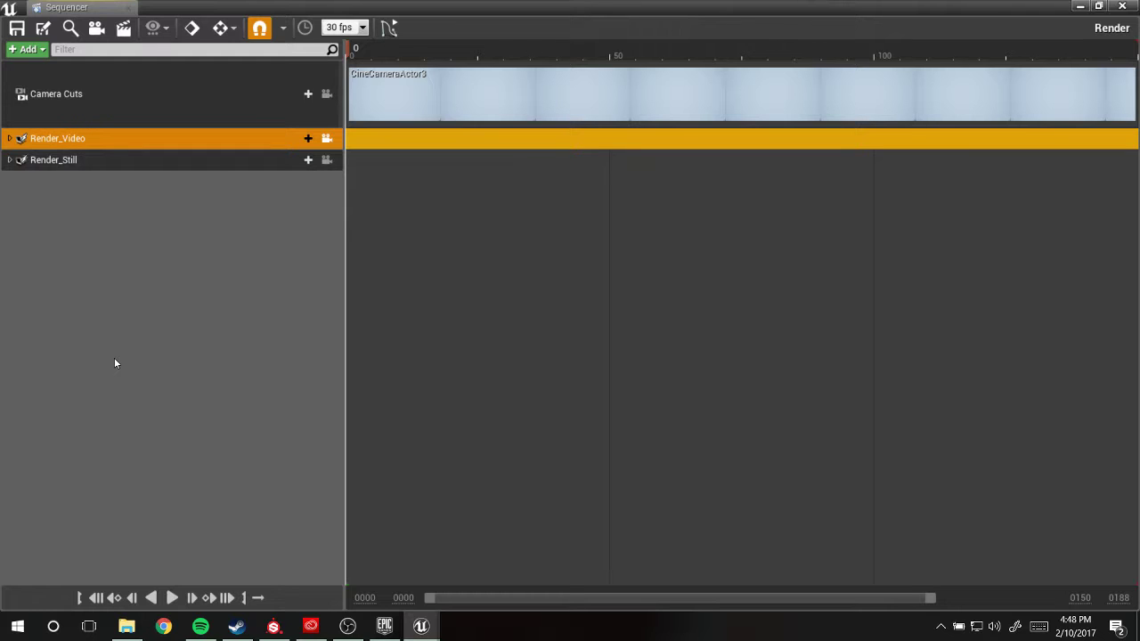
pyautogui.click(147, 322)
pyautogui.click(195, 158)
pyautogui.click(204, 139)
pyautogui.click(206, 159)
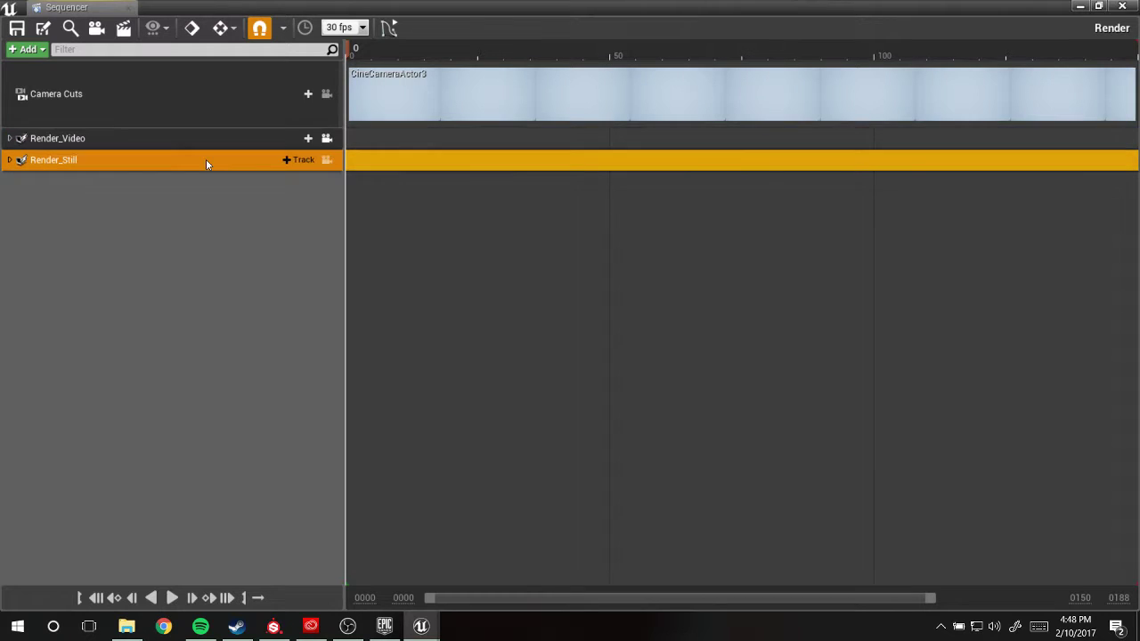
pyautogui.click(129, 140)
pyautogui.click(136, 159)
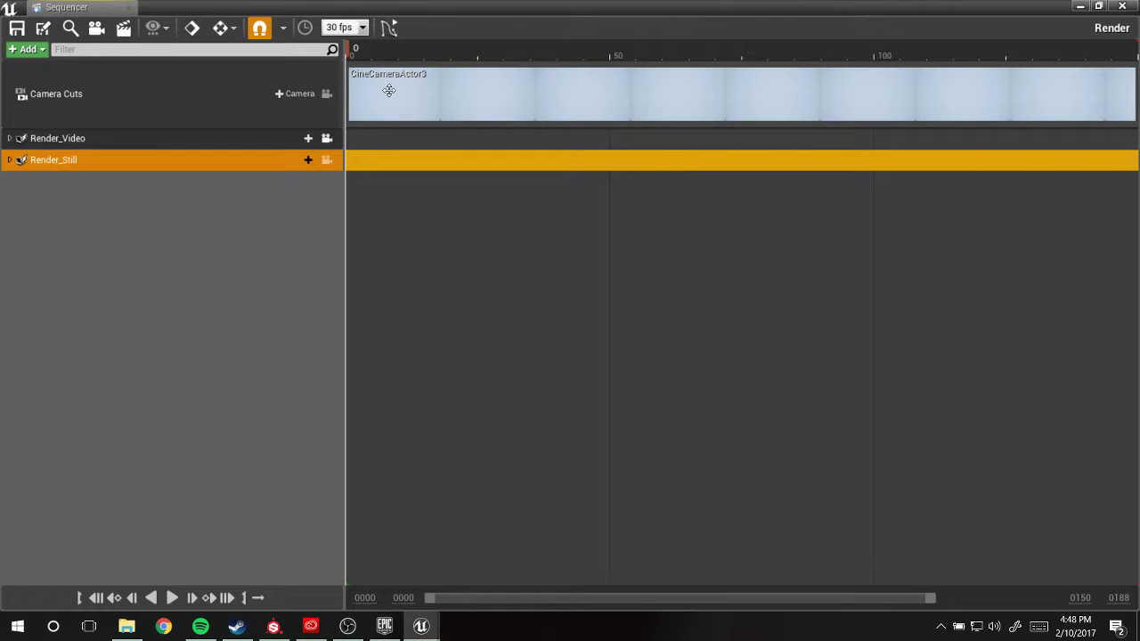
# - Add CineCameraActor1 to the Camera Cuts track at frame 0
pyautogui.click(301, 94)
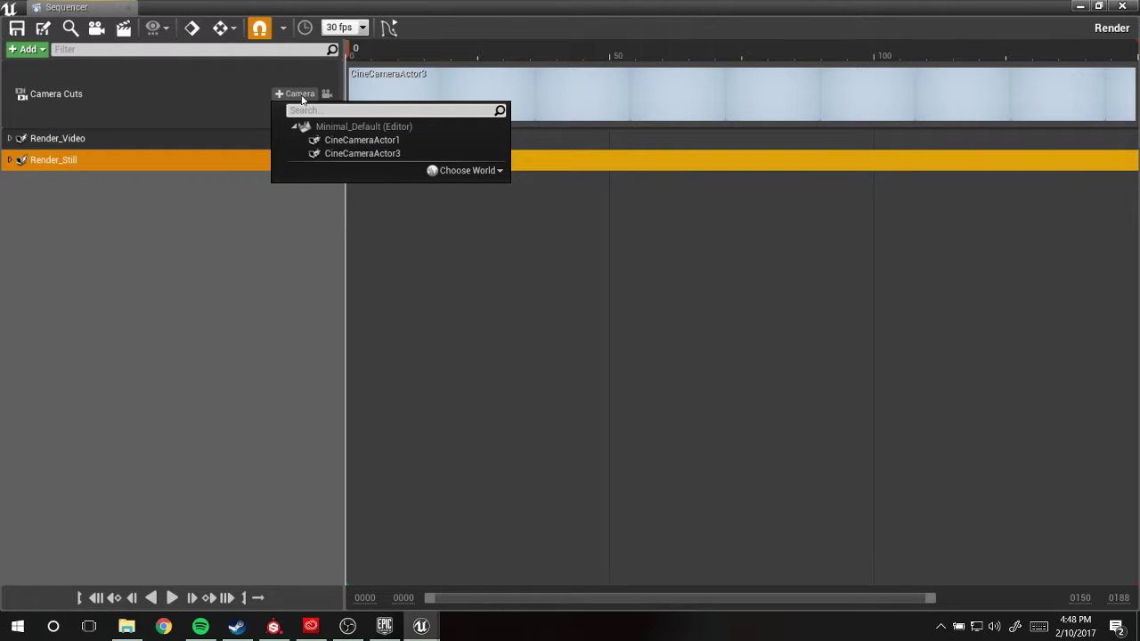
pyautogui.click(263, 90)
pyautogui.click(300, 95)
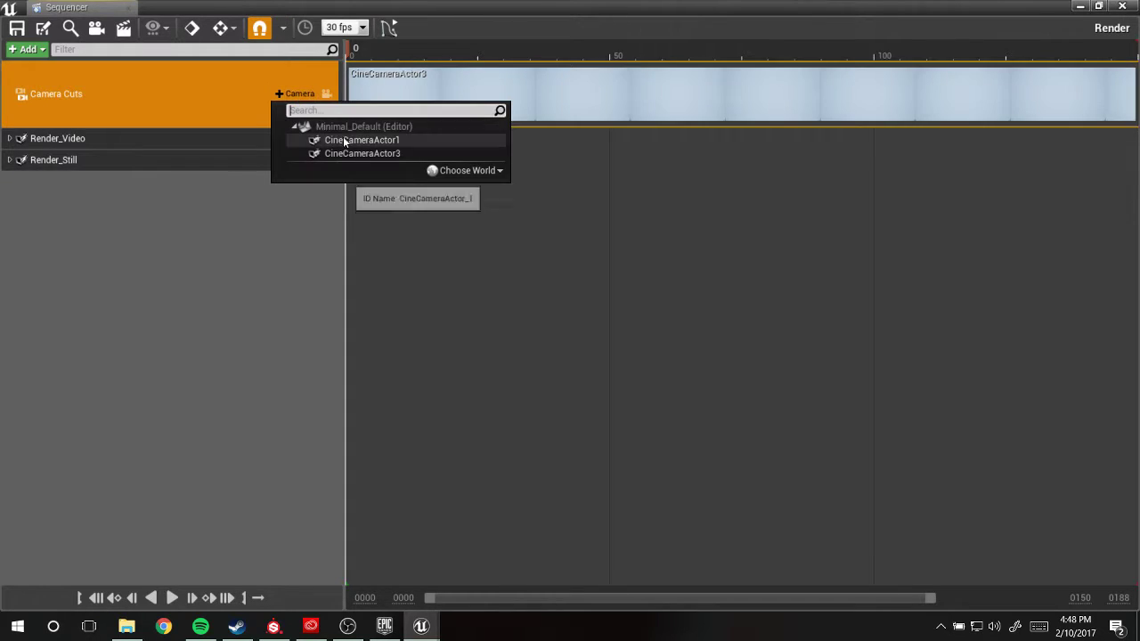
pyautogui.click(356, 141)
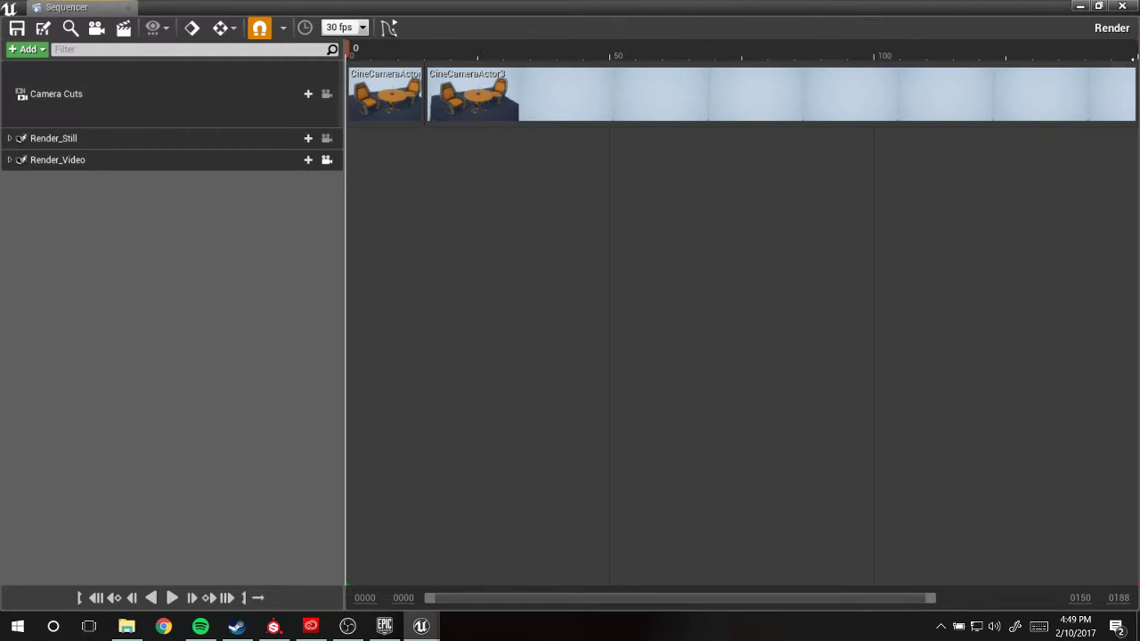
# - Narrow the visible timeline range to frames 0 to 9 and shorten the playback range to end at about frame 3
pyautogui.moveTo(1135, 52)
pyautogui.mouseDown()
pyautogui.moveTo(348, 98)
pyautogui.moveTo(365, 102)
pyautogui.mouseUp()
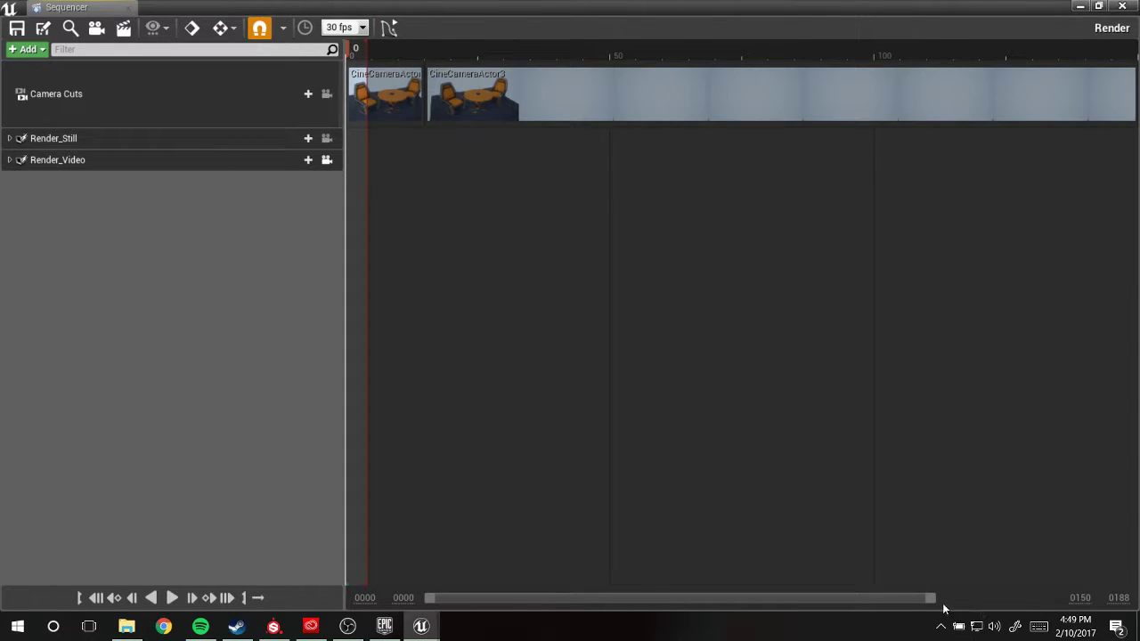
pyautogui.moveTo(938, 604)
pyautogui.mouseDown()
pyautogui.moveTo(443, 547)
pyautogui.moveTo(471, 562)
pyautogui.mouseUp()
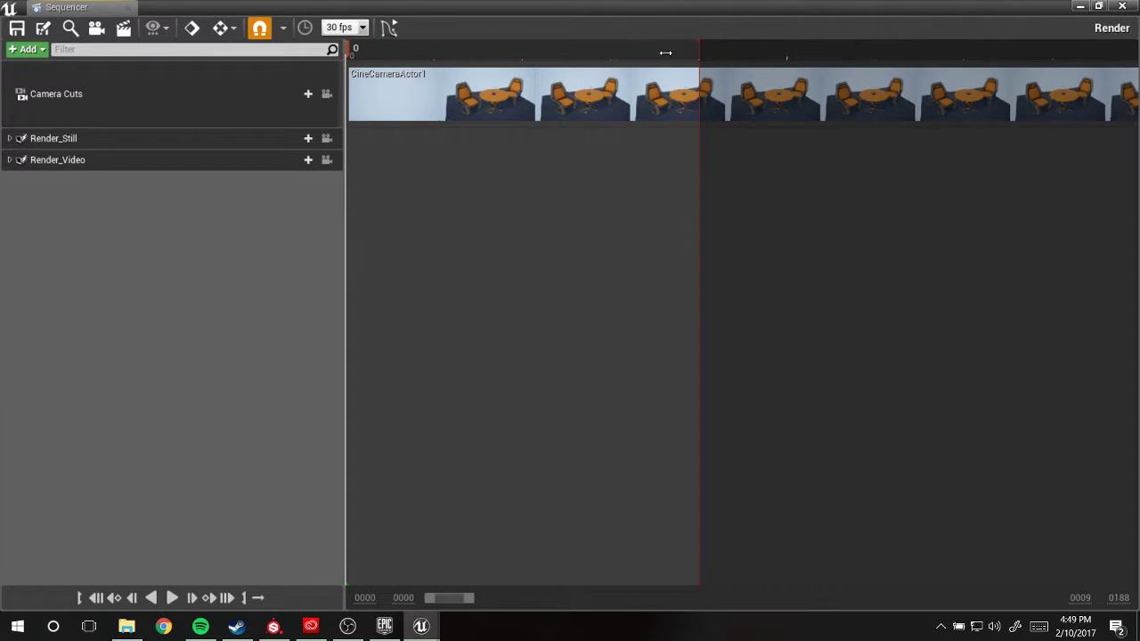
pyautogui.moveTo(658, 55); pyautogui.dragTo(442, 78)
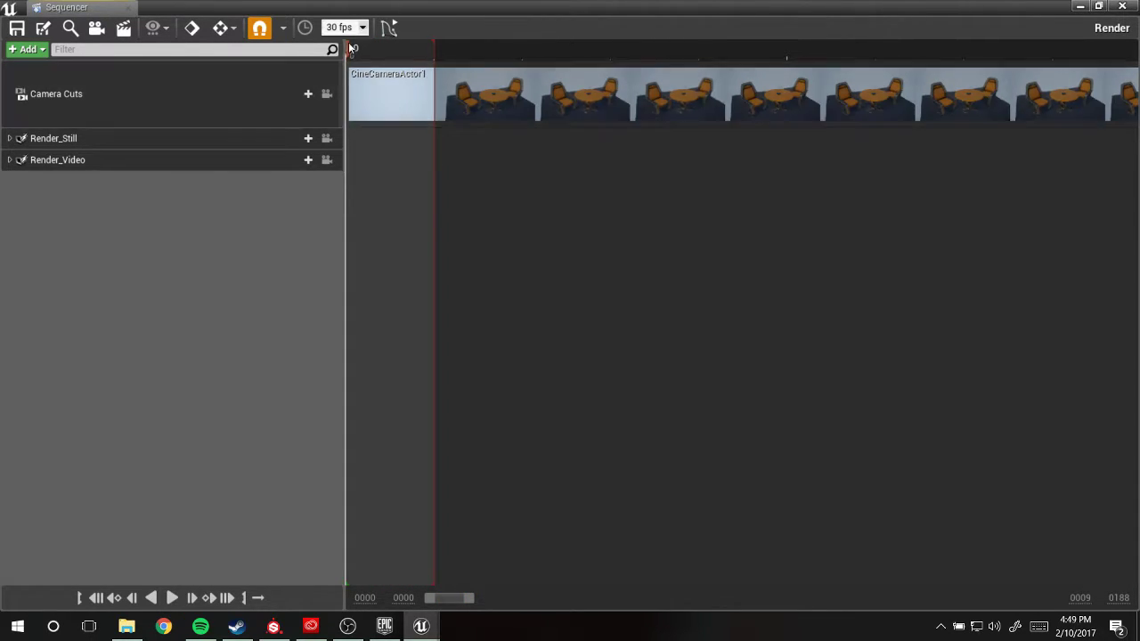
pyautogui.moveTo(436, 53); pyautogui.dragTo(508, 53)
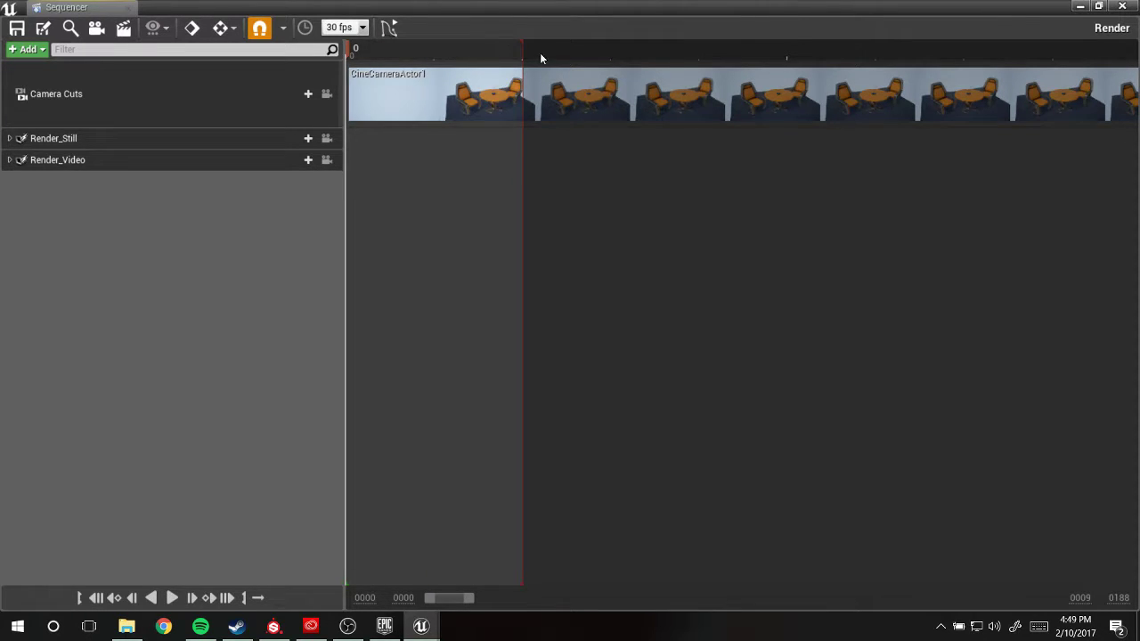
pyautogui.moveTo(524, 55); pyautogui.dragTo(611, 54)
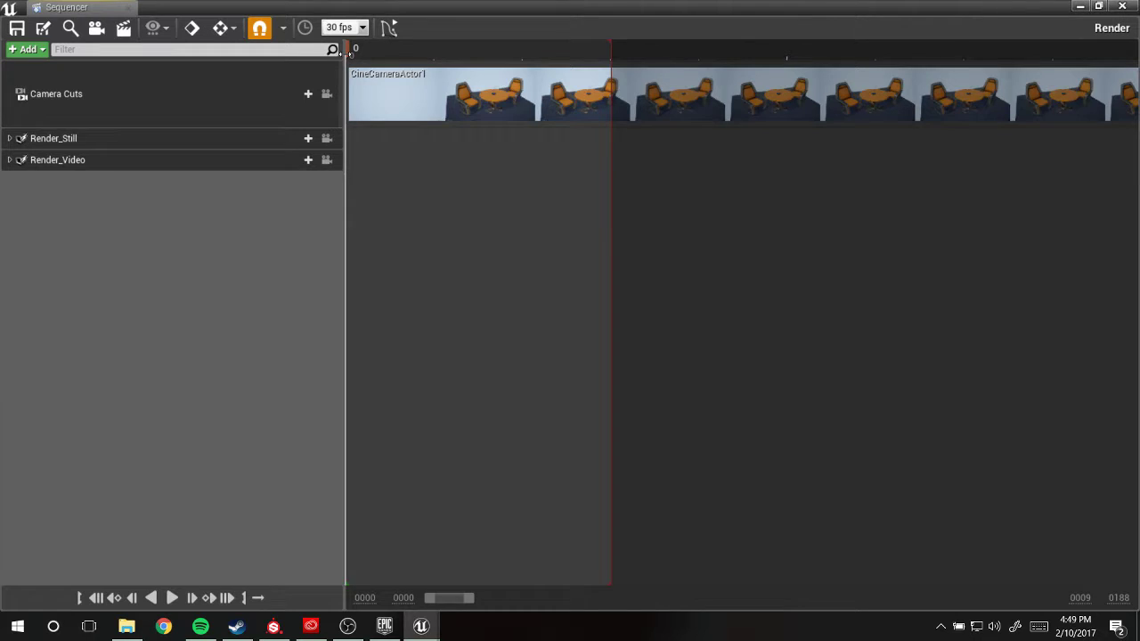
pyautogui.moveTo(348, 51)
pyautogui.mouseDown()
pyautogui.moveTo(428, 52)
pyautogui.moveTo(368, 52)
pyautogui.mouseUp()
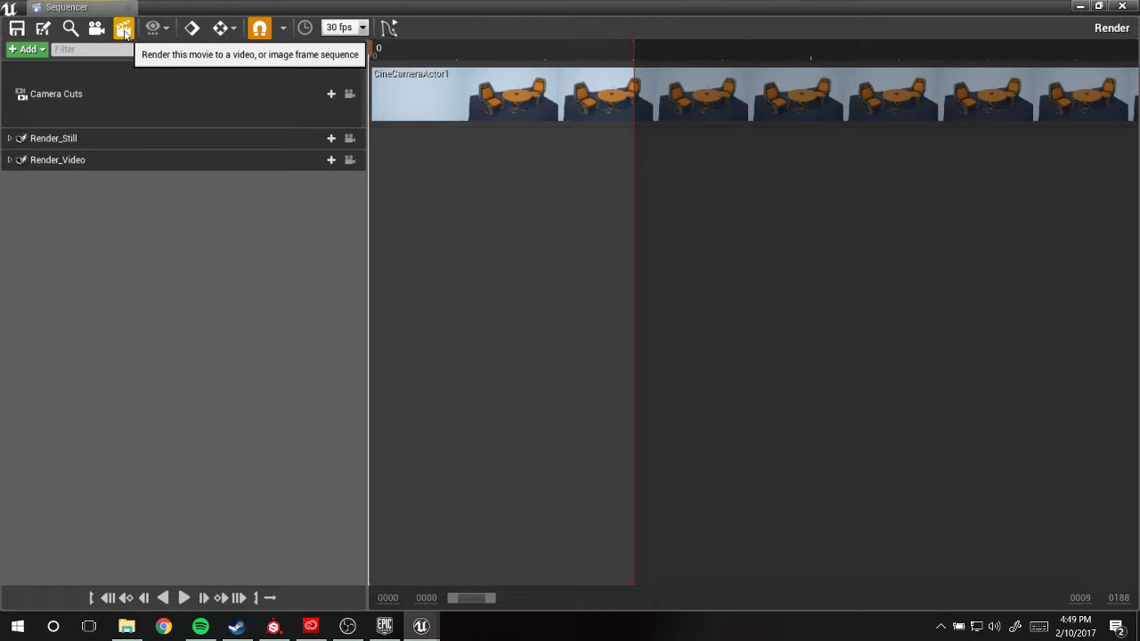
# - Render the sequence to images with the current movie settings and output directory, saving the Render sequence and Minimal_Default level
pyautogui.click(124, 32)
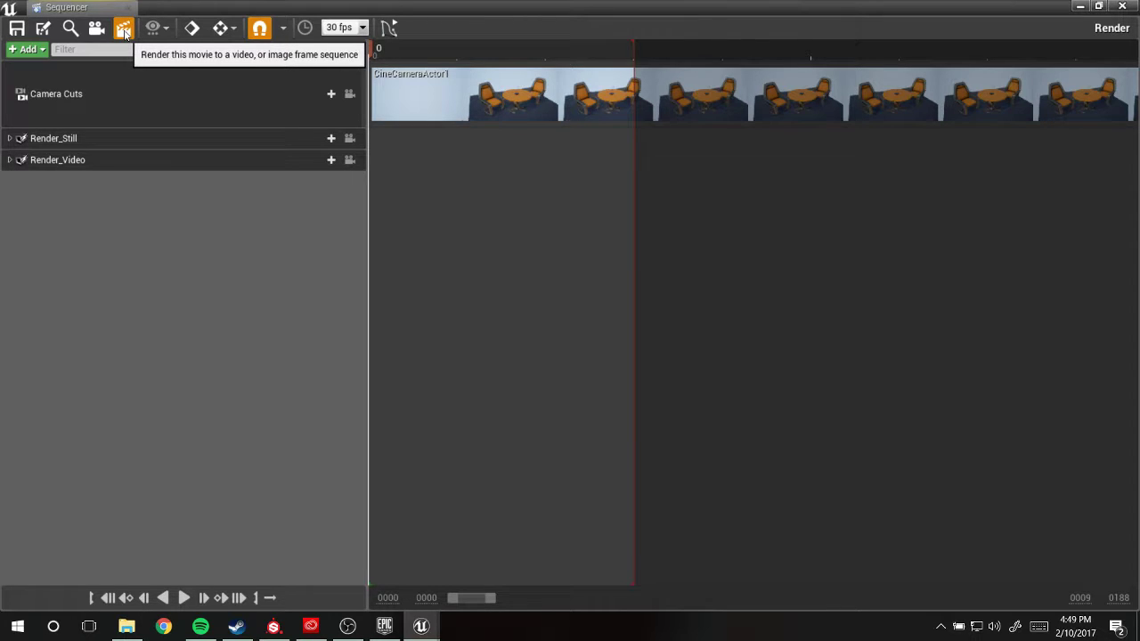
pyautogui.moveTo(486, 52); pyautogui.dragTo(555, 47)
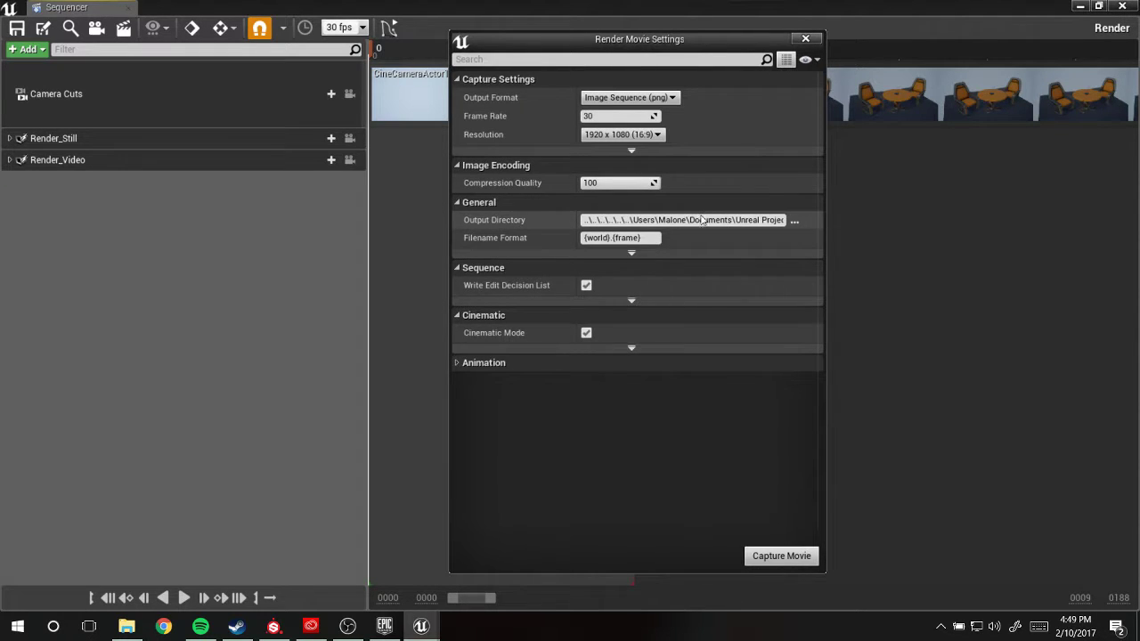
pyautogui.moveTo(584, 220); pyautogui.dragTo(681, 221)
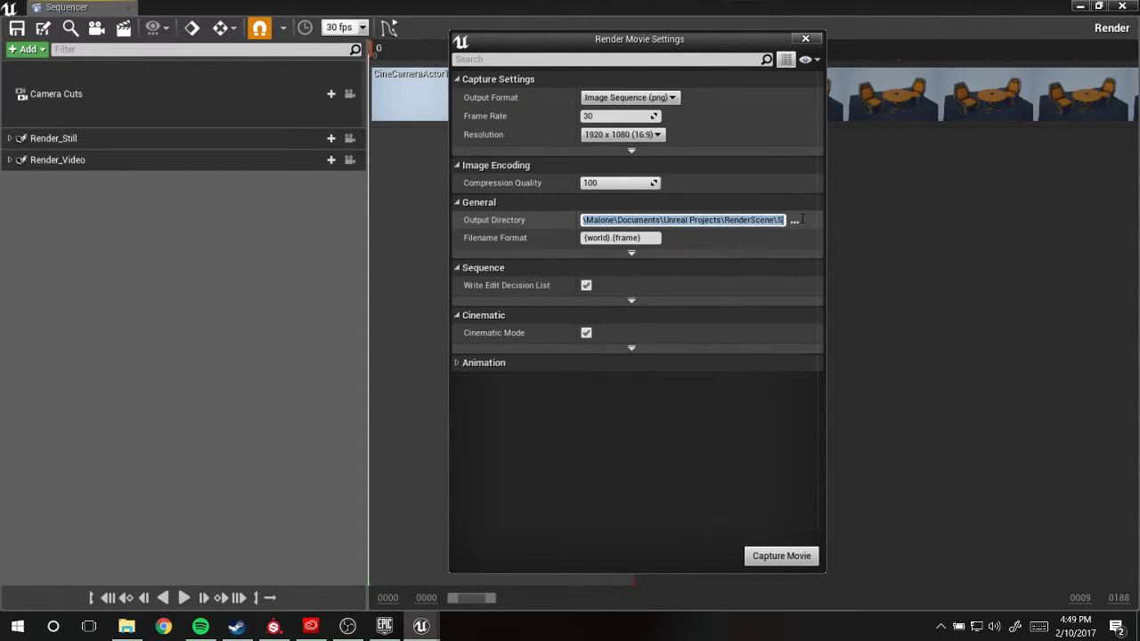
pyautogui.click(724, 219)
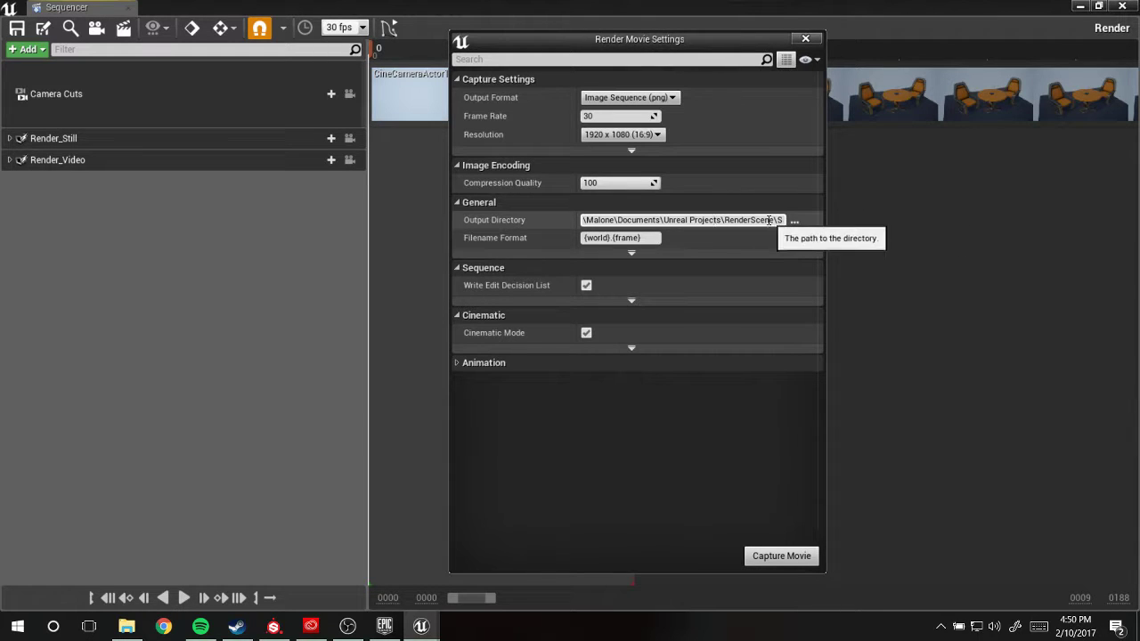
pyautogui.moveTo(776, 221); pyautogui.dragTo(547, 223)
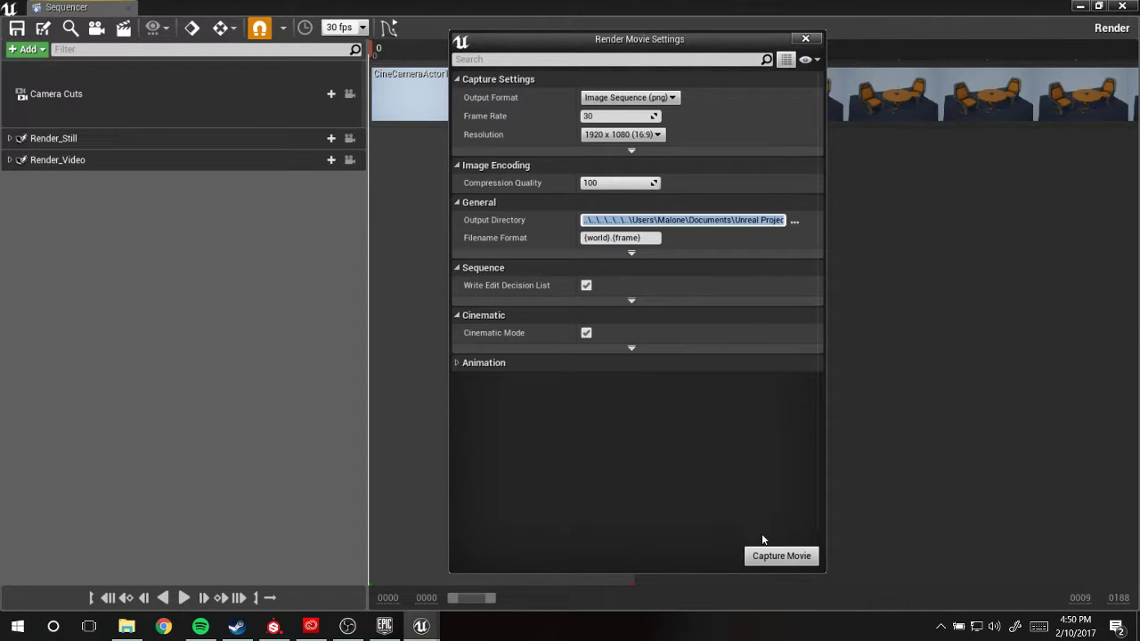
pyautogui.click(779, 557)
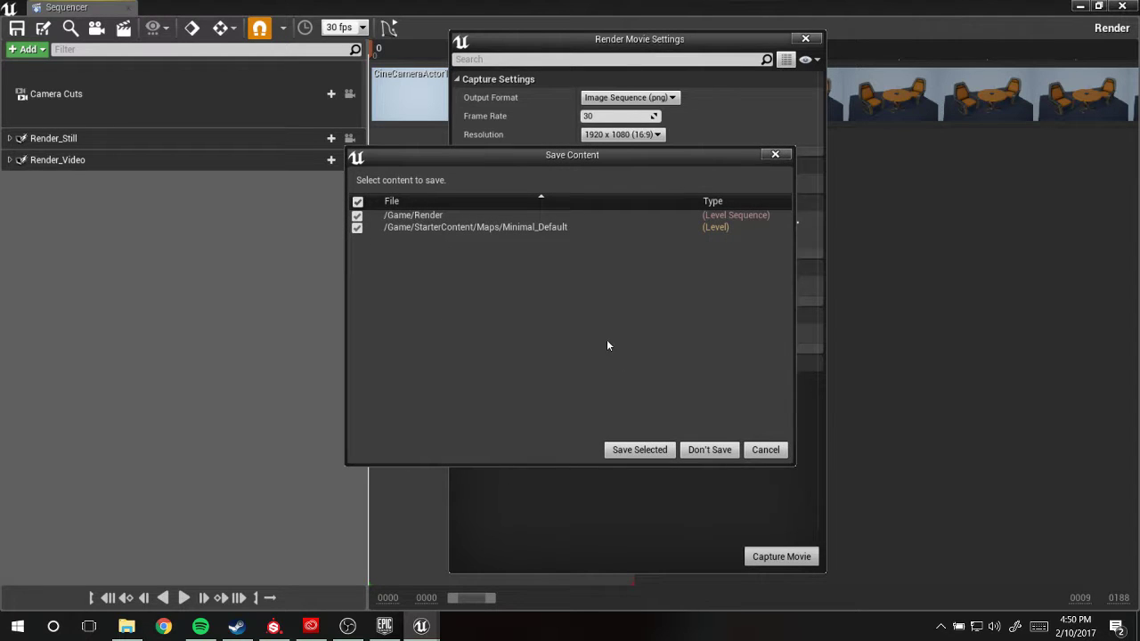
pyautogui.click(639, 449)
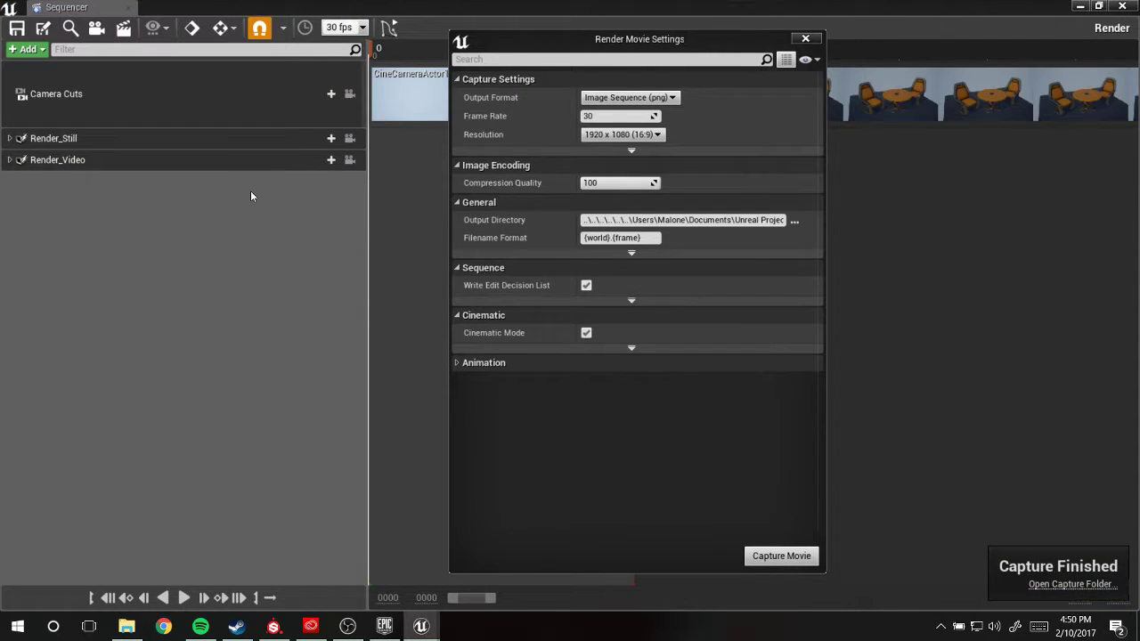
# - Open the capture folder and delete the extra table-and-chairs frames Minimal_Default.0000, 0001_(5) and 0002
pyautogui.click(1088, 586)
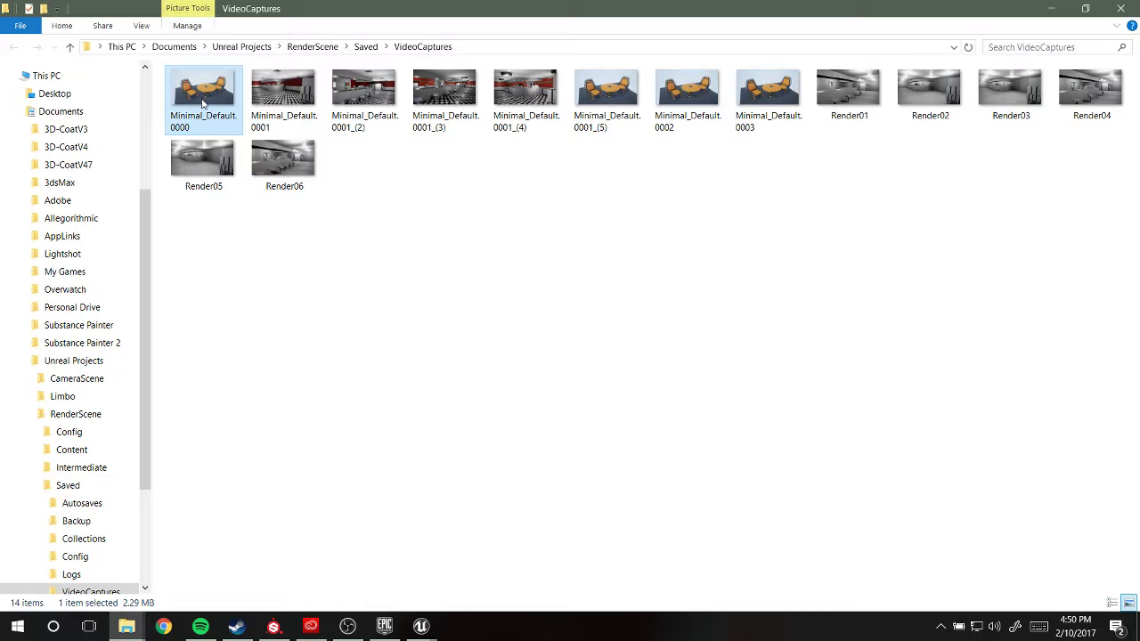
pyautogui.press('Delete')
pyautogui.click(525, 94)
pyautogui.press('Delete')
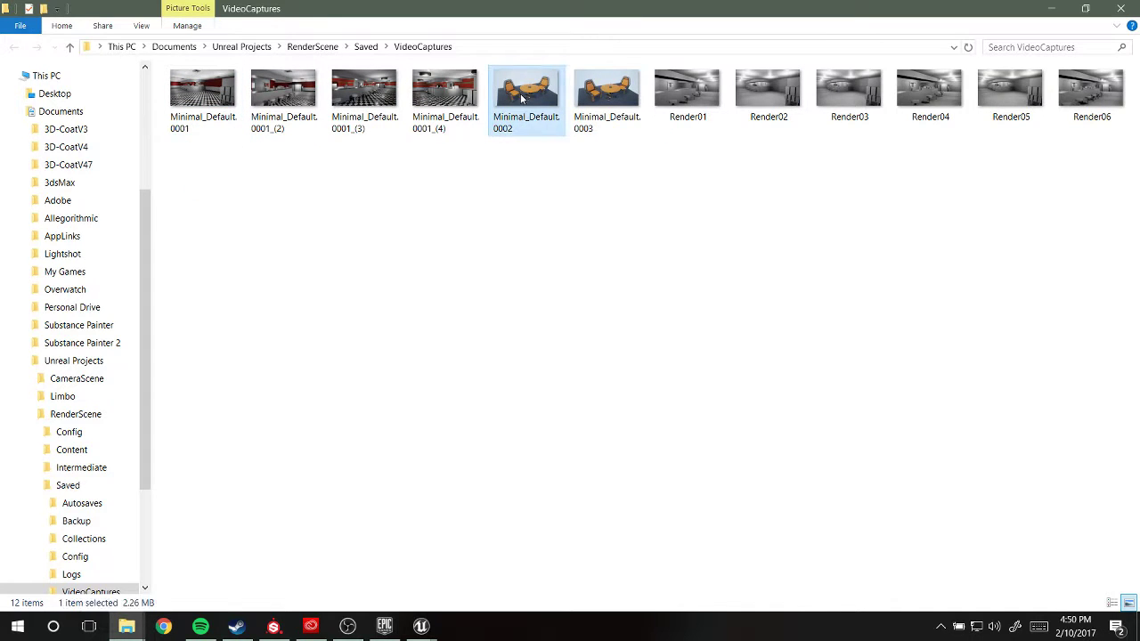
pyautogui.press('Delete')
# - Inspect the rendered image Minimal_Default.0003 up close, and close the image, the capture folder and the render settings
pyautogui.doubleClick(524, 97)
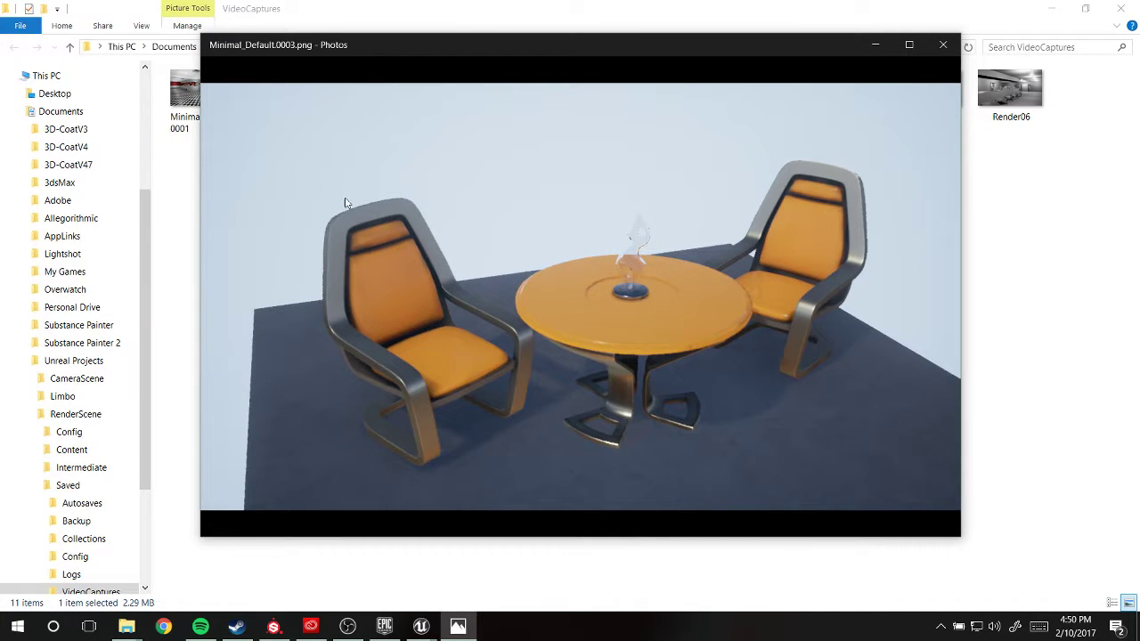
pyautogui.scroll(1, 670, 301)
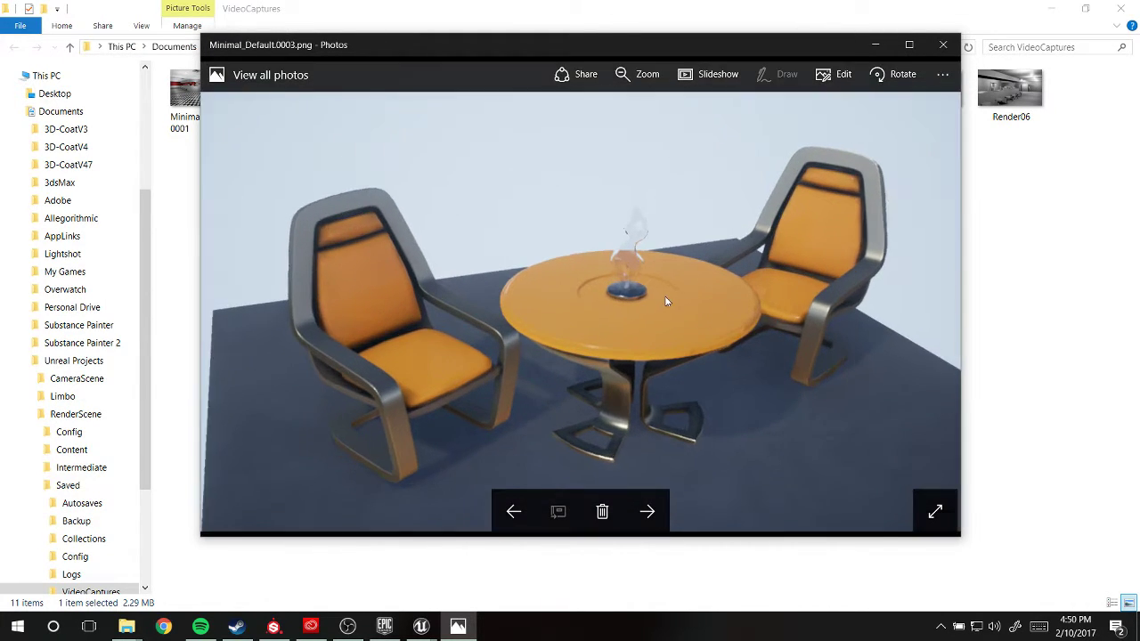
pyautogui.scroll(5, 664, 301)
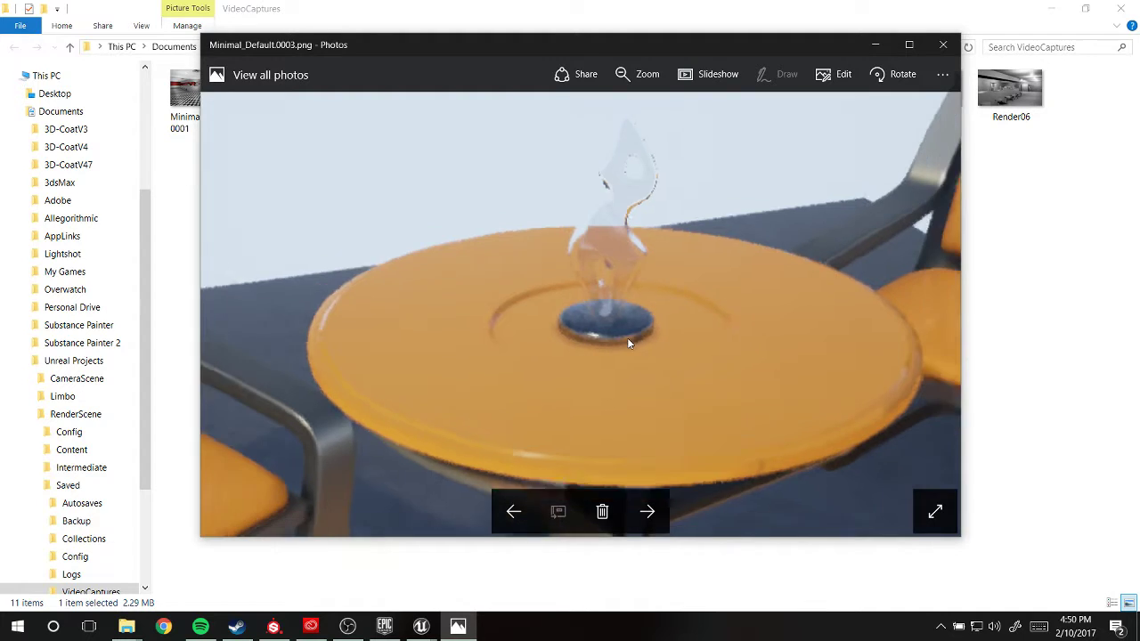
pyautogui.scroll(-5, 627, 338)
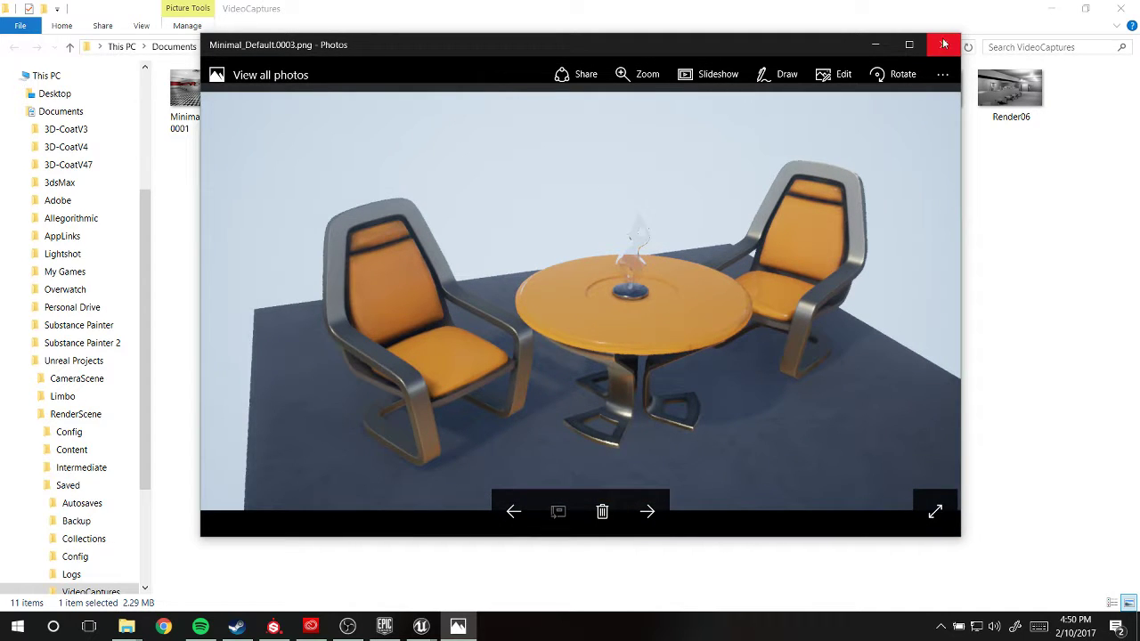
pyautogui.click(943, 45)
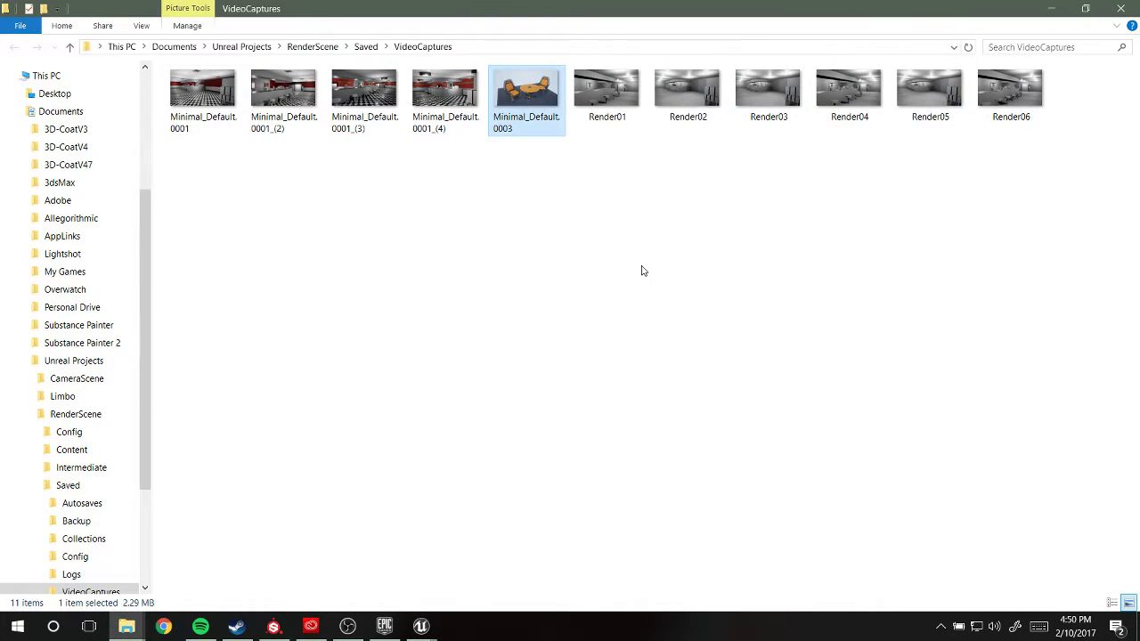
pyautogui.click(1113, 12)
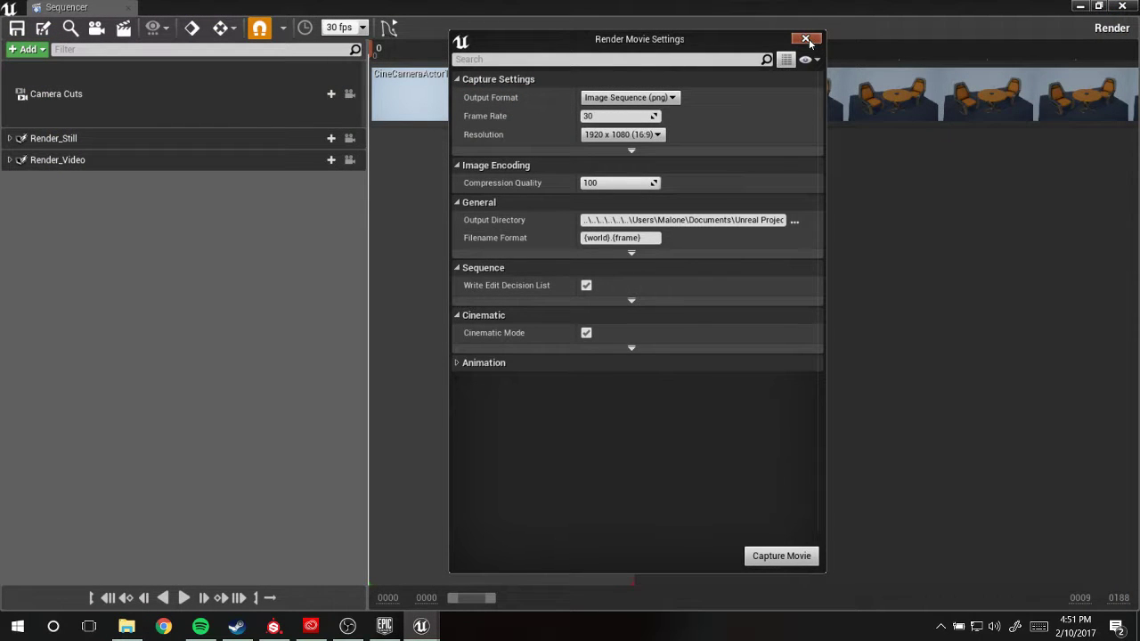
pyautogui.click(806, 41)
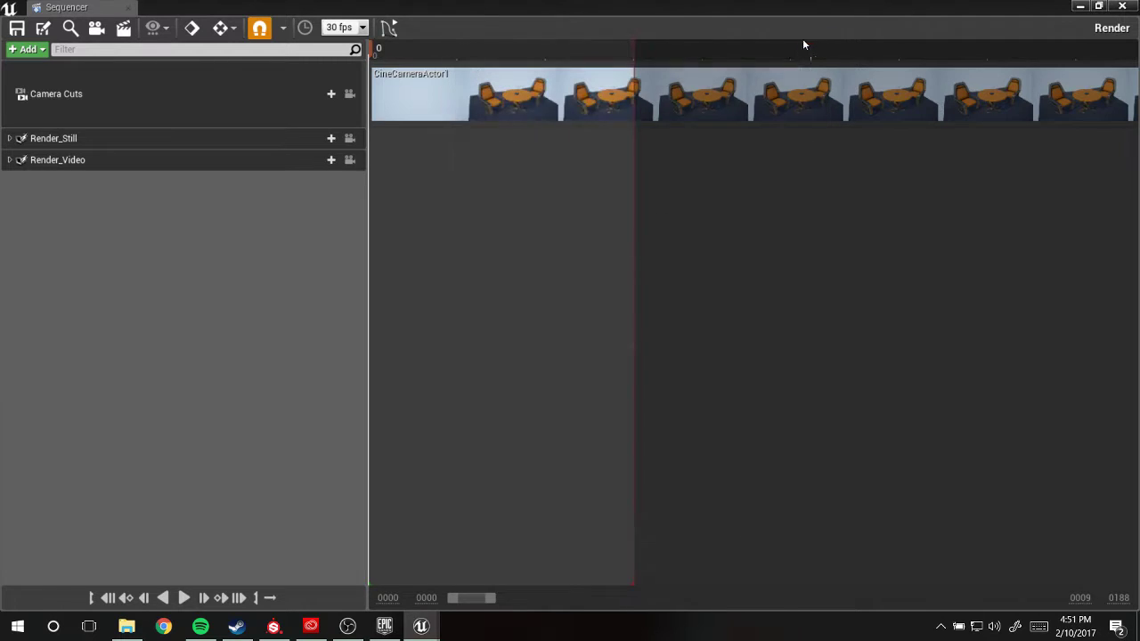
# - Expand the Render_Video track and lower its camera in the level to a height of about 178
pyautogui.click(95, 162)
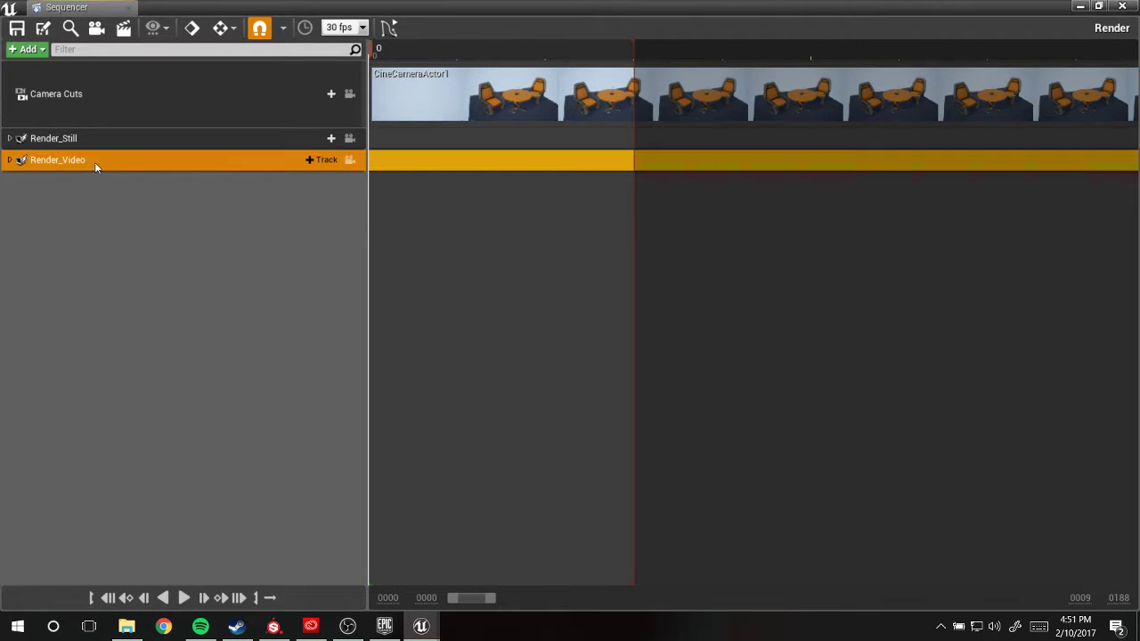
pyautogui.click(10, 162)
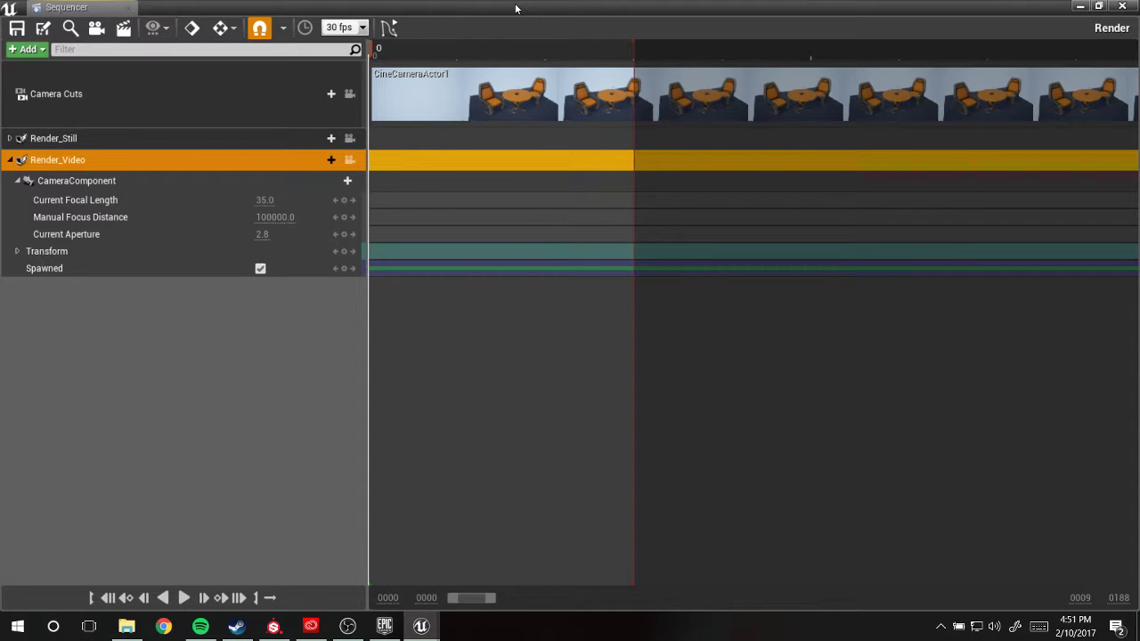
pyautogui.moveTo(516, 9); pyautogui.dragTo(1, 294)
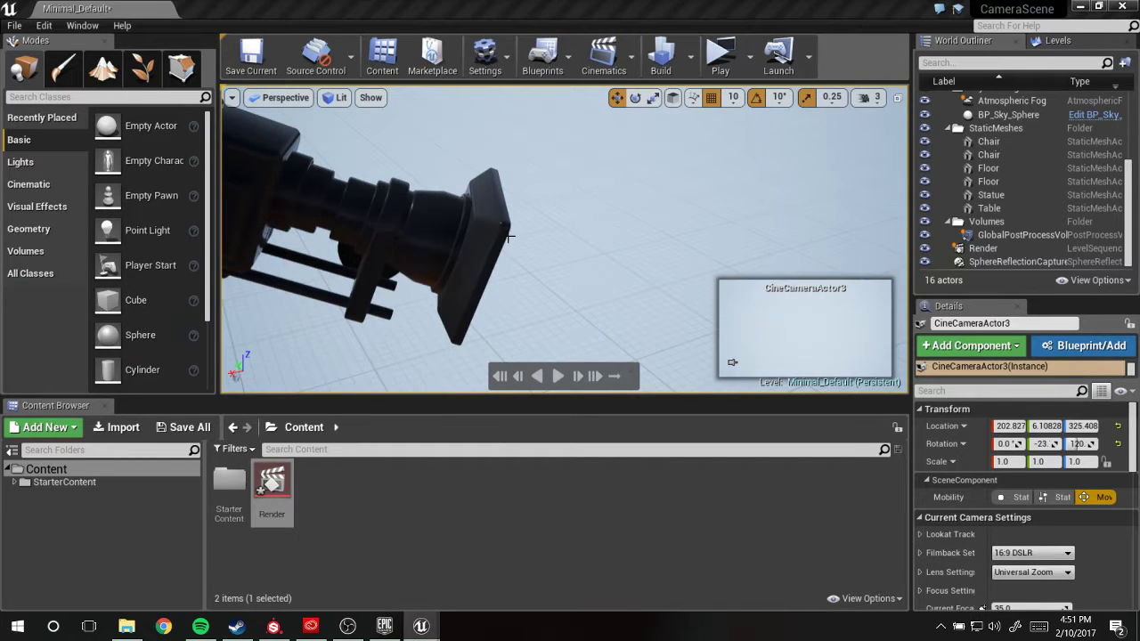
pyautogui.press('f')
pyautogui.moveTo(509, 234); pyautogui.dragTo(569, 188, button='right')
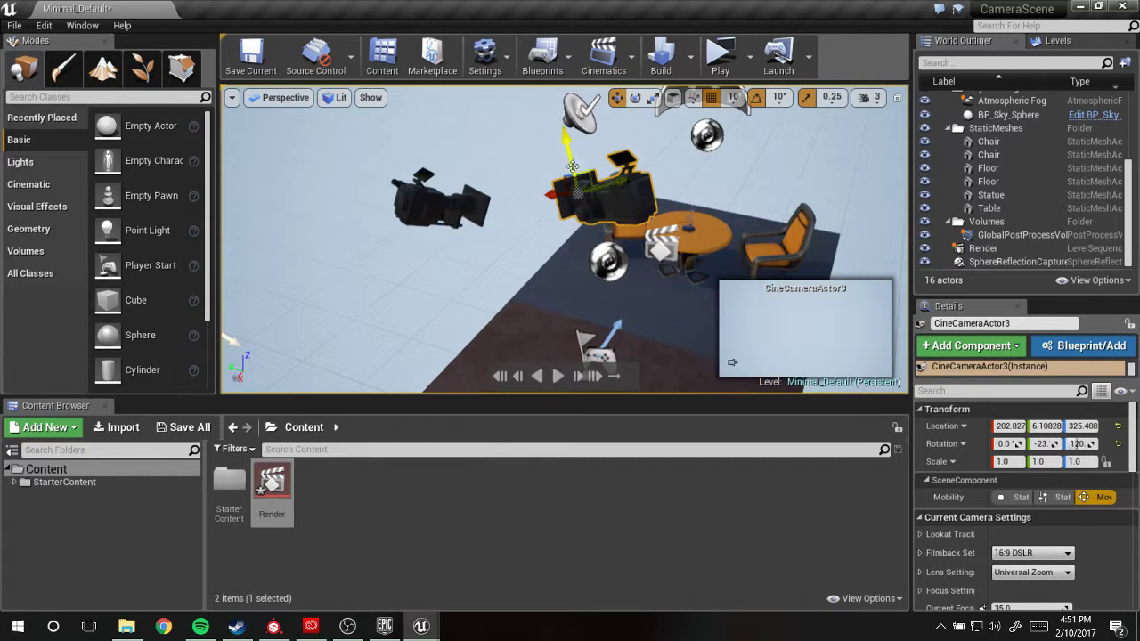
pyautogui.moveTo(571, 166); pyautogui.dragTo(611, 337)
pyautogui.moveTo(611, 337); pyautogui.dragTo(583, 276, button='right')
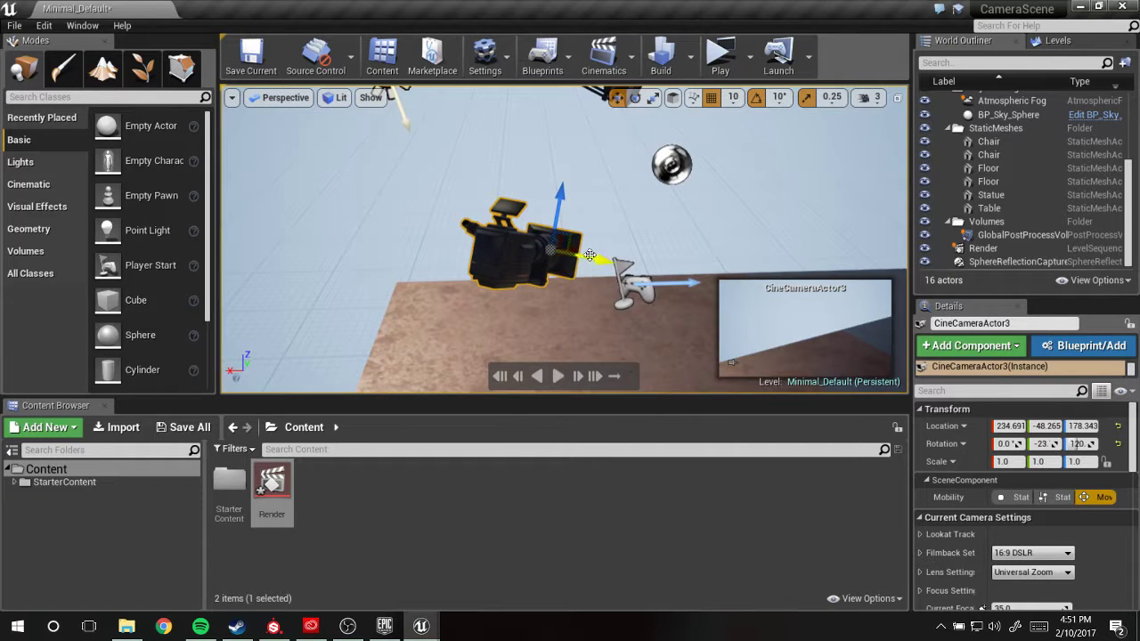
# - Move the video camera across the floor to behind the chair, at about X -128, Y -261
pyautogui.moveTo(589, 255); pyautogui.dragTo(819, 273)
pyautogui.moveTo(819, 272); pyautogui.dragTo(855, 289, button='right')
pyautogui.moveTo(481, 238); pyautogui.dragTo(535, 270, button='right')
pyautogui.moveTo(383, 199); pyautogui.dragTo(746, 244)
pyautogui.moveTo(746, 244); pyautogui.dragTo(792, 249, button='right')
pyautogui.moveTo(543, 293)
pyautogui.mouseDown(button='right')
pyautogui.moveTo(543, 258)
pyautogui.moveTo(615, 276)
pyautogui.moveTo(579, 267)
pyautogui.moveTo(543, 294)
pyautogui.mouseUp(button='right')
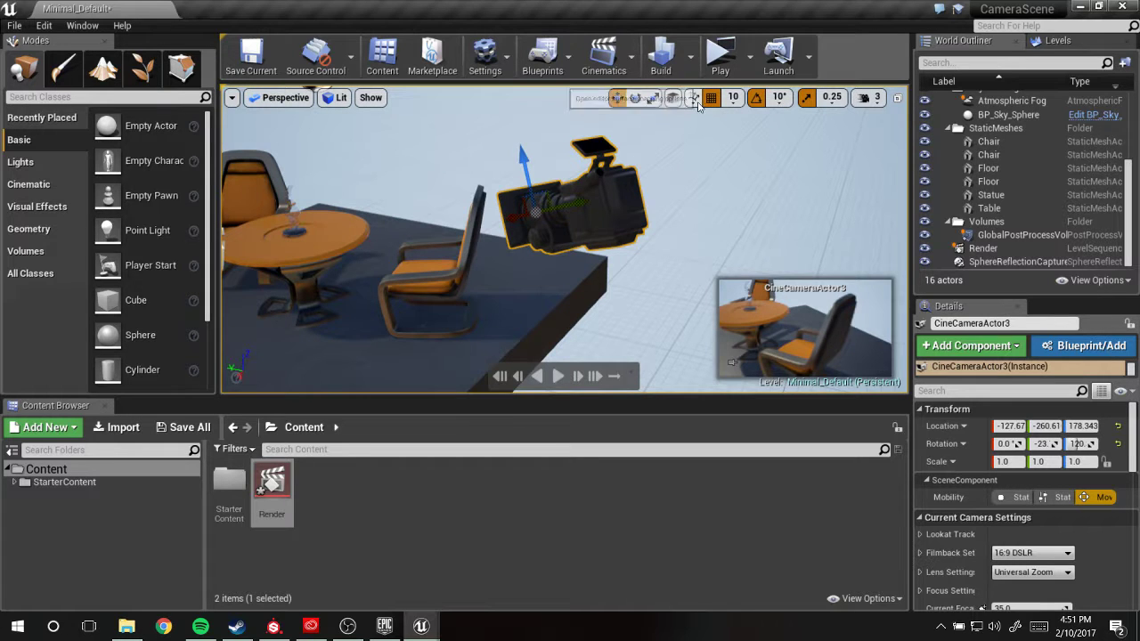
# - Tilt the video camera to about -3° and move it down beside the floor's edge, to about X -186, Y -300, Z 88
pyautogui.press('e')
pyautogui.press('w')
pyautogui.press('e')
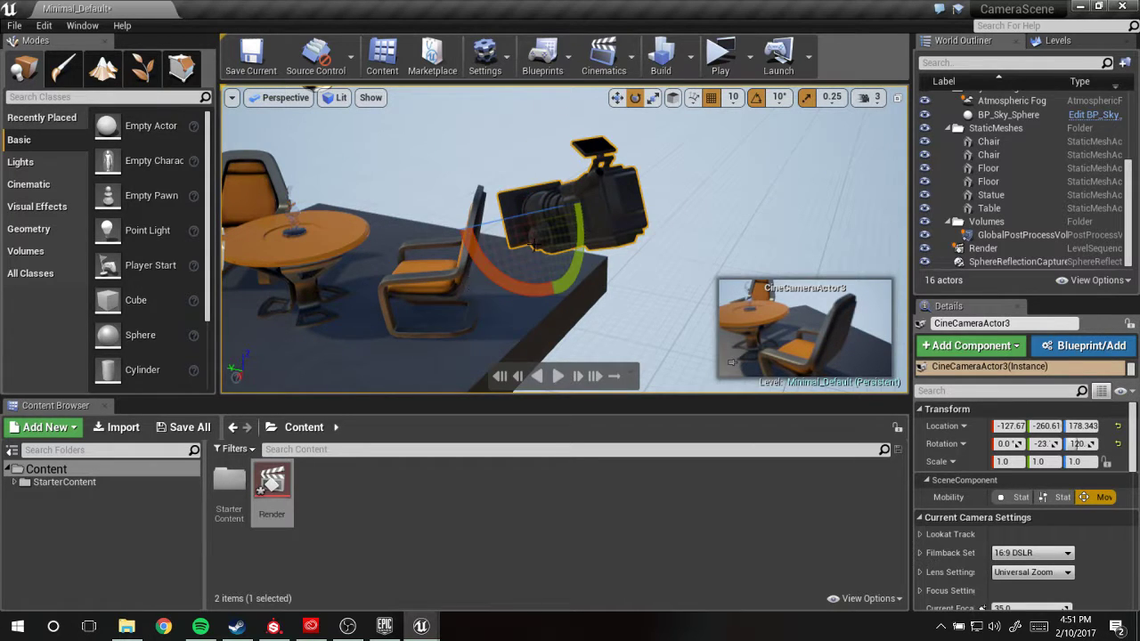
pyautogui.moveTo(578, 239); pyautogui.dragTo(577, 265)
pyautogui.press('w')
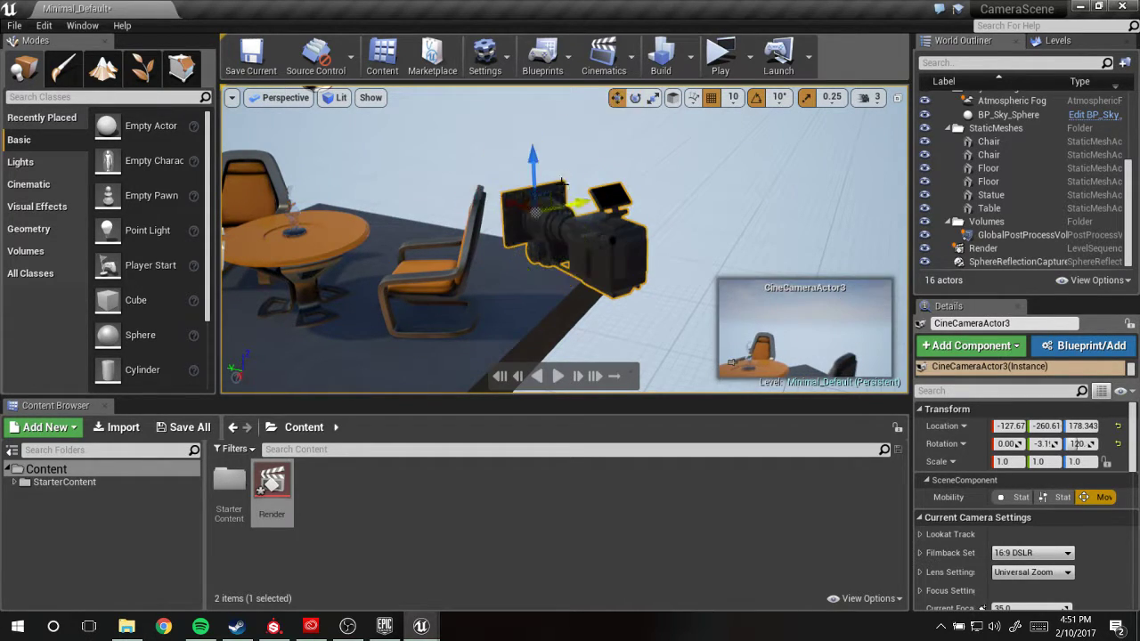
pyautogui.moveTo(538, 213); pyautogui.dragTo(650, 327)
pyautogui.moveTo(575, 326); pyautogui.dragTo(508, 387, button='right')
pyautogui.moveTo(650, 204); pyautogui.dragTo(661, 204)
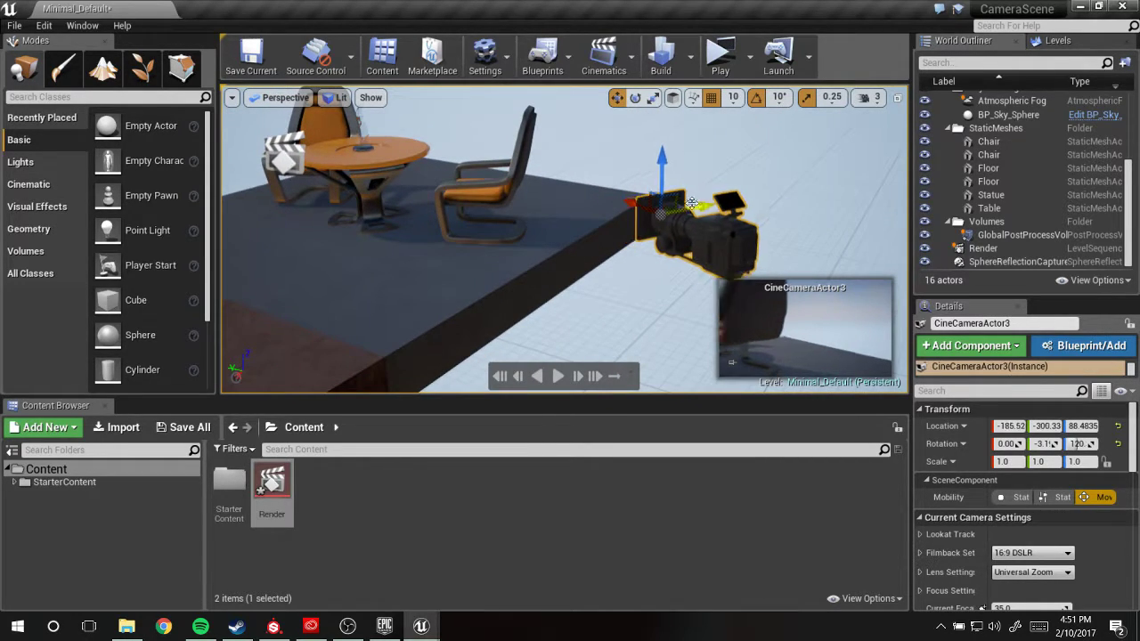
# - Return to the Render sequence and key the Render_Video camera's transform at frame 0
pyautogui.click(604, 56)
pyautogui.click(525, 253)
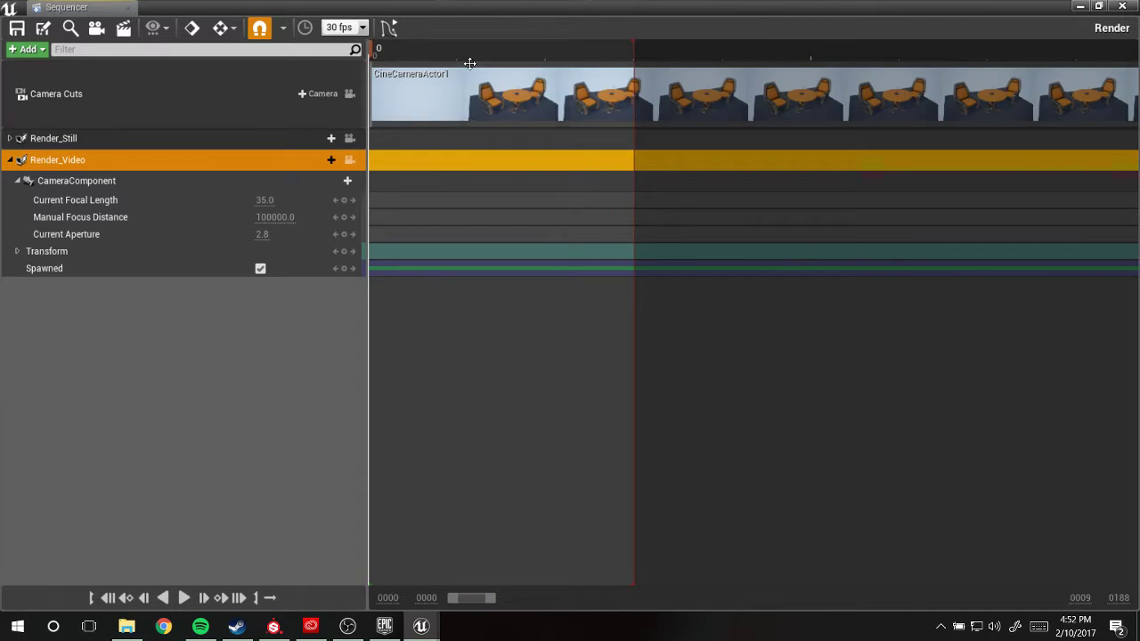
pyautogui.click(345, 252)
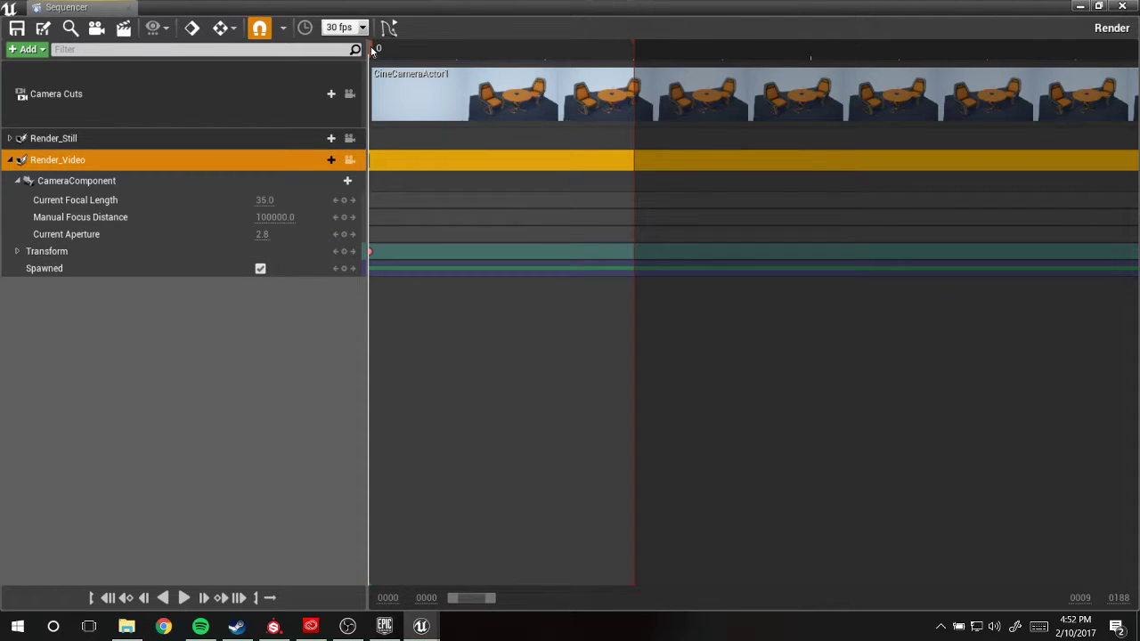
pyautogui.moveTo(404, 47); pyautogui.dragTo(379, 68)
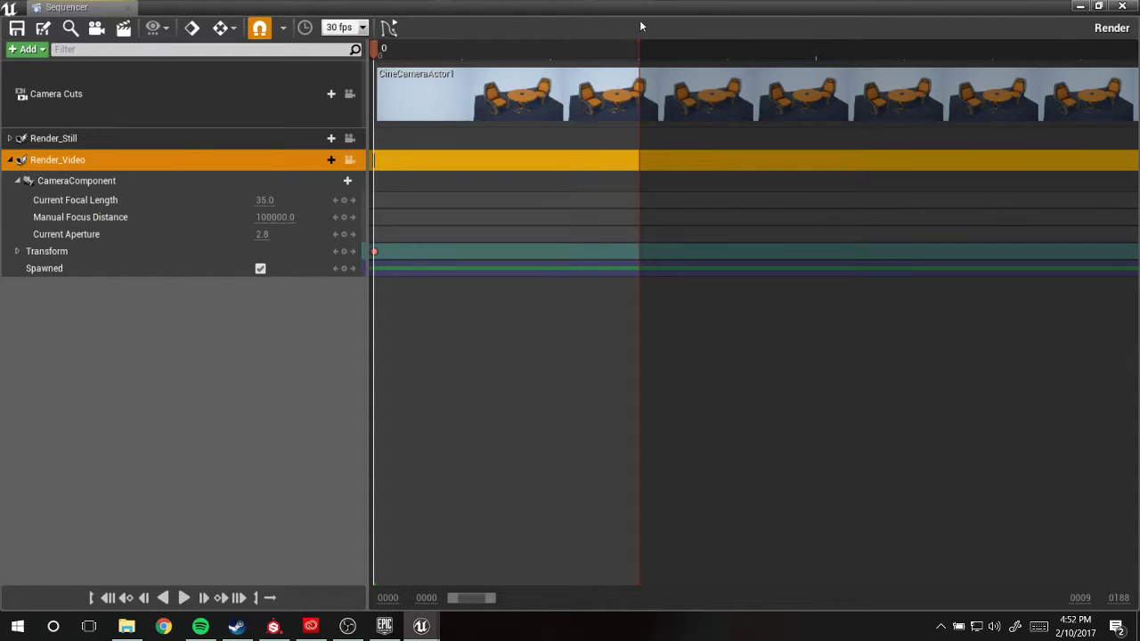
# - Extend the end of the sequence's playback range to about frame 150
pyautogui.moveTo(637, 40); pyautogui.dragTo(1056, 65)
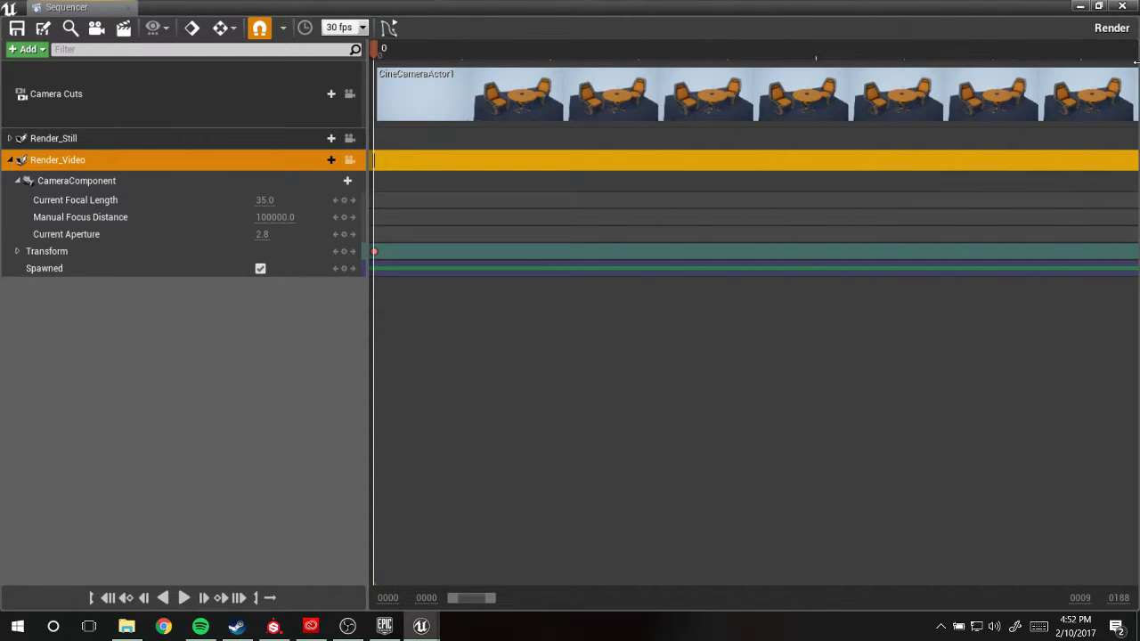
pyautogui.scroll(-3, 668, 338)
pyautogui.scroll(-10, 656, 305)
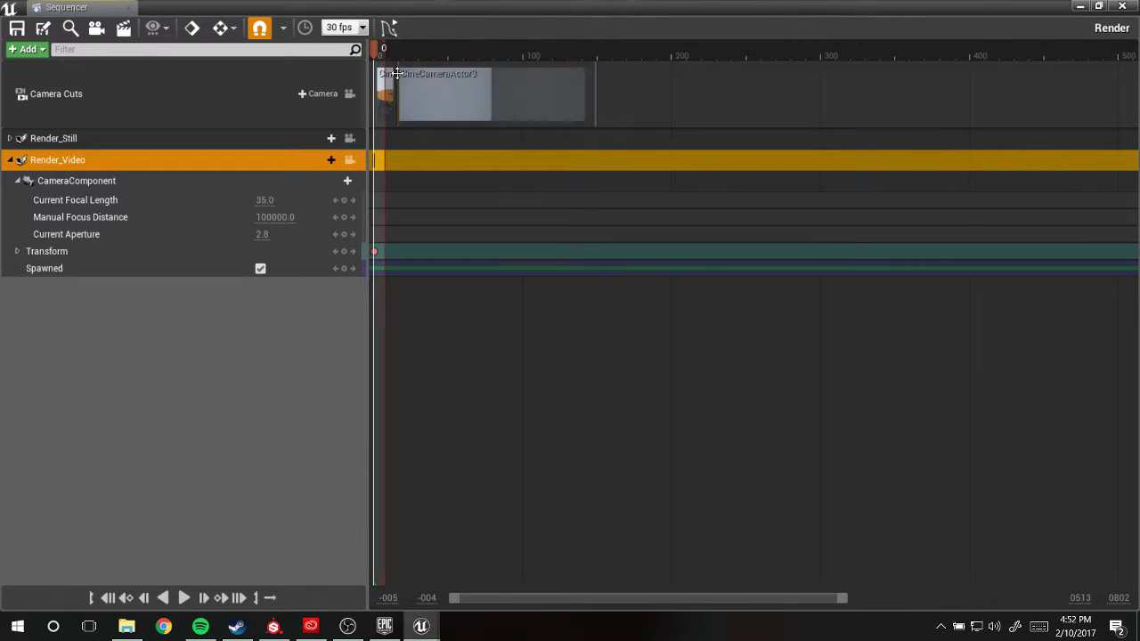
pyautogui.moveTo(392, 60)
pyautogui.mouseDown()
pyautogui.moveTo(819, 91)
pyautogui.moveTo(561, 79)
pyautogui.moveTo(609, 78)
pyautogui.moveTo(596, 76)
pyautogui.mouseUp()
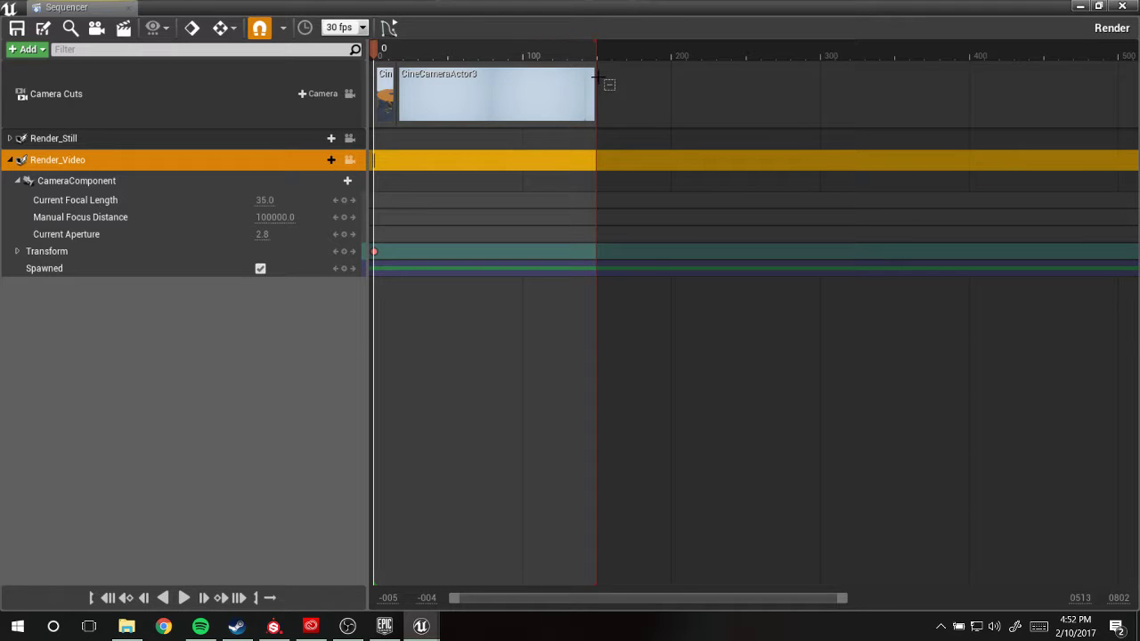
pyautogui.scroll(3, 840, 112)
pyautogui.scroll(1, 790, 83)
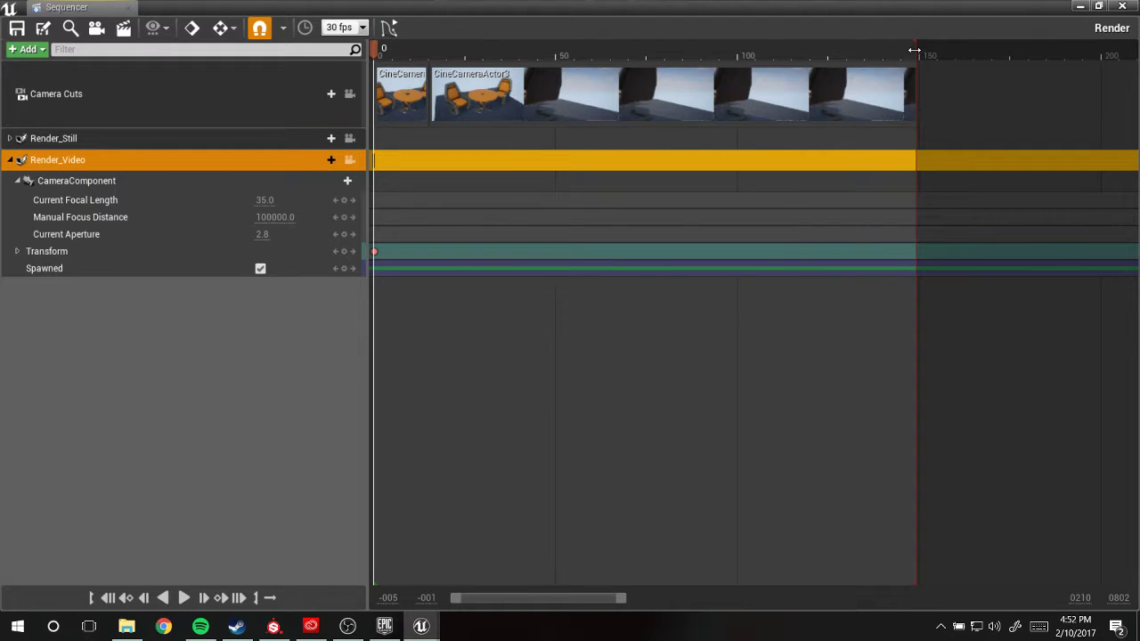
pyautogui.moveTo(919, 52); pyautogui.dragTo(920, 51)
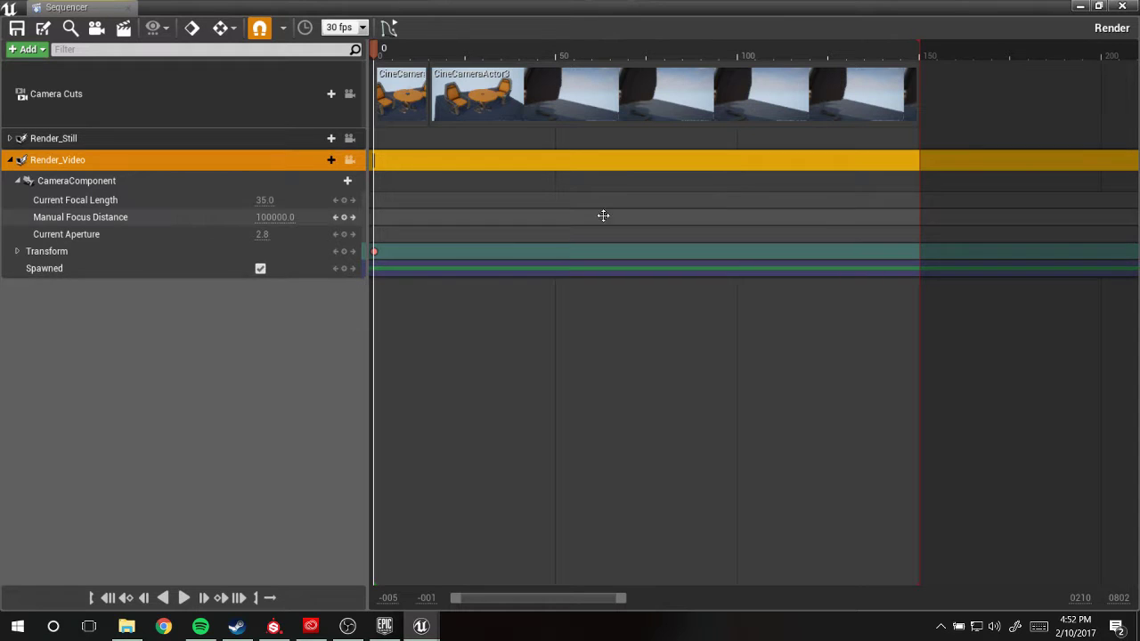
# - Set the end of the timeline's working range to frame 150
pyautogui.click(1120, 598)
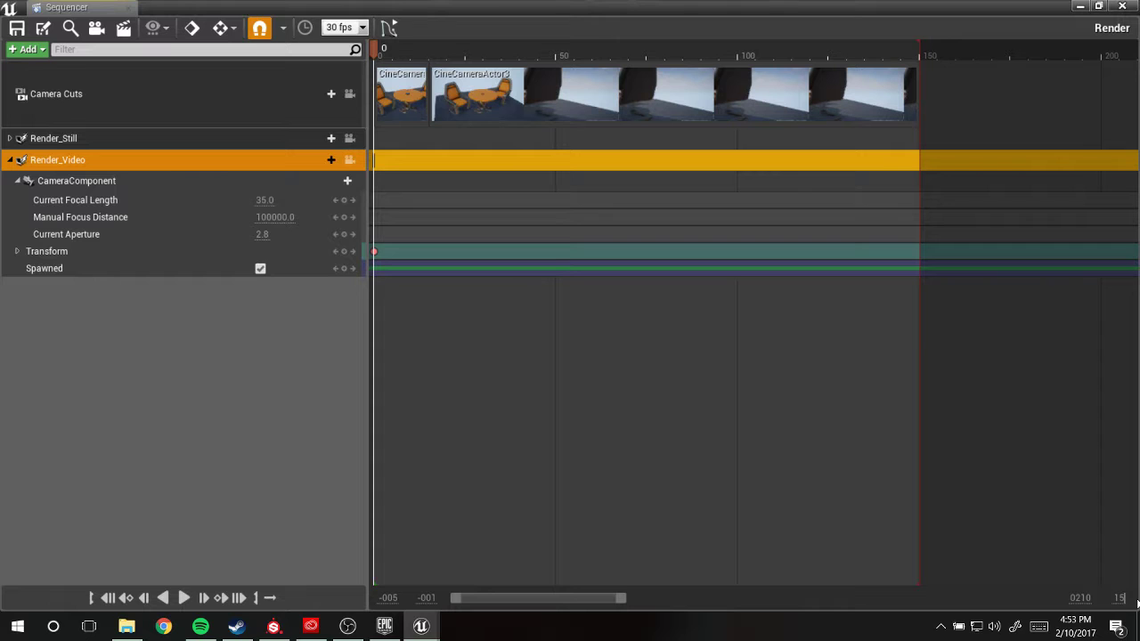
pyautogui.write('150')
pyautogui.press('Return')
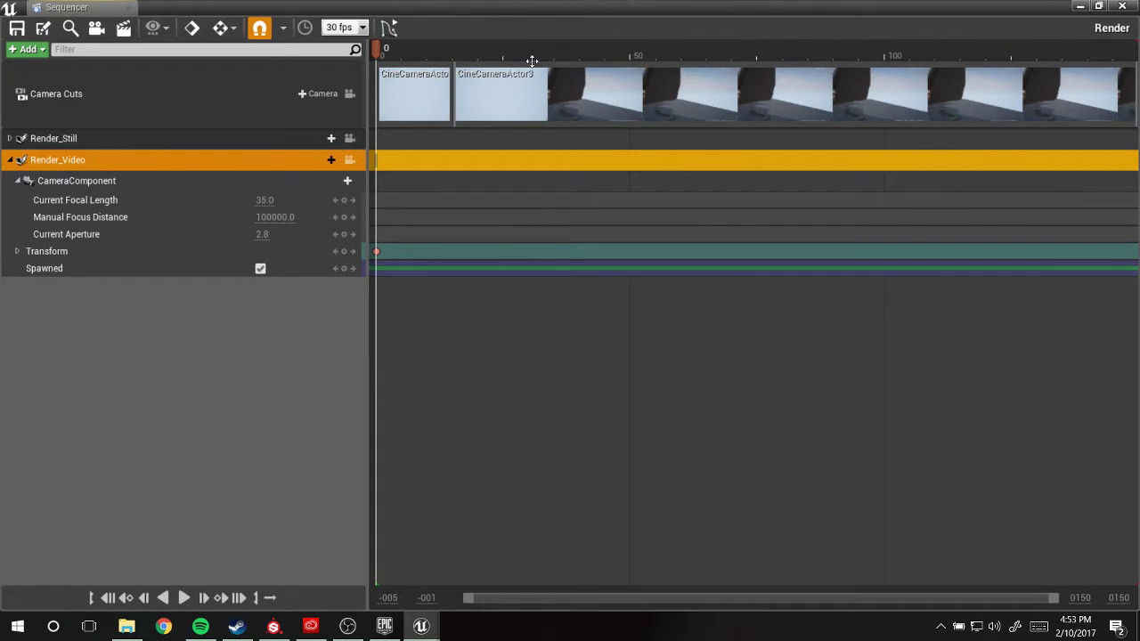
# - Try to move the video camera along the floor's edge to about X 125, Y -118 with the playhead at frame 147
pyautogui.moveTo(376, 47); pyautogui.dragTo(409, 46)
pyautogui.click(410, 253)
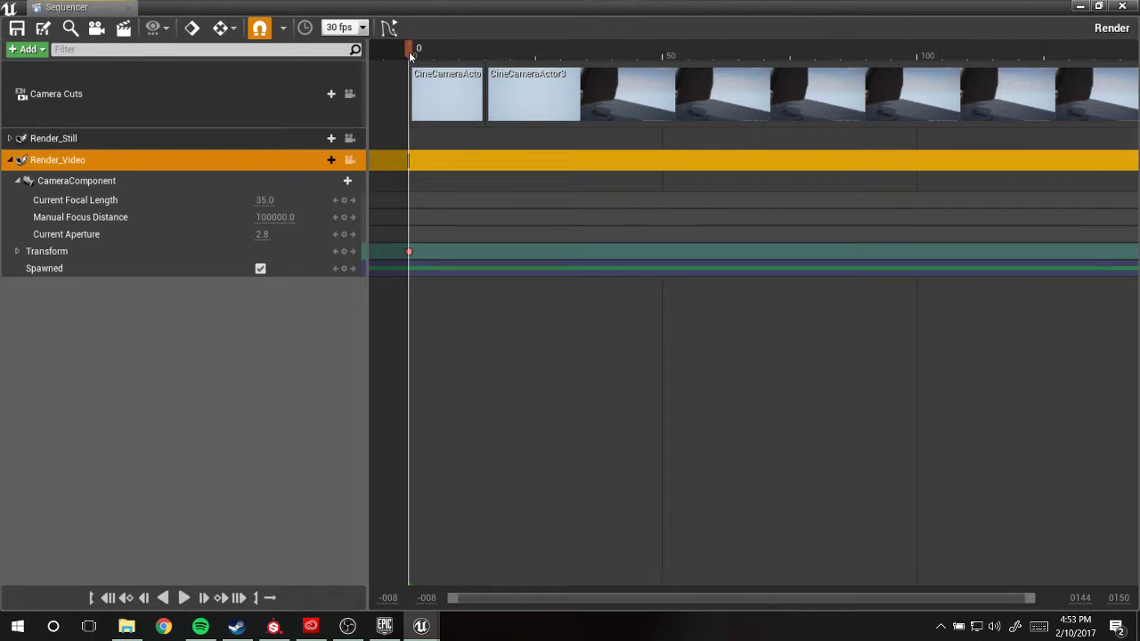
pyautogui.moveTo(408, 52); pyautogui.dragTo(576, 49)
pyautogui.moveTo(671, 75); pyautogui.dragTo(1138, 110)
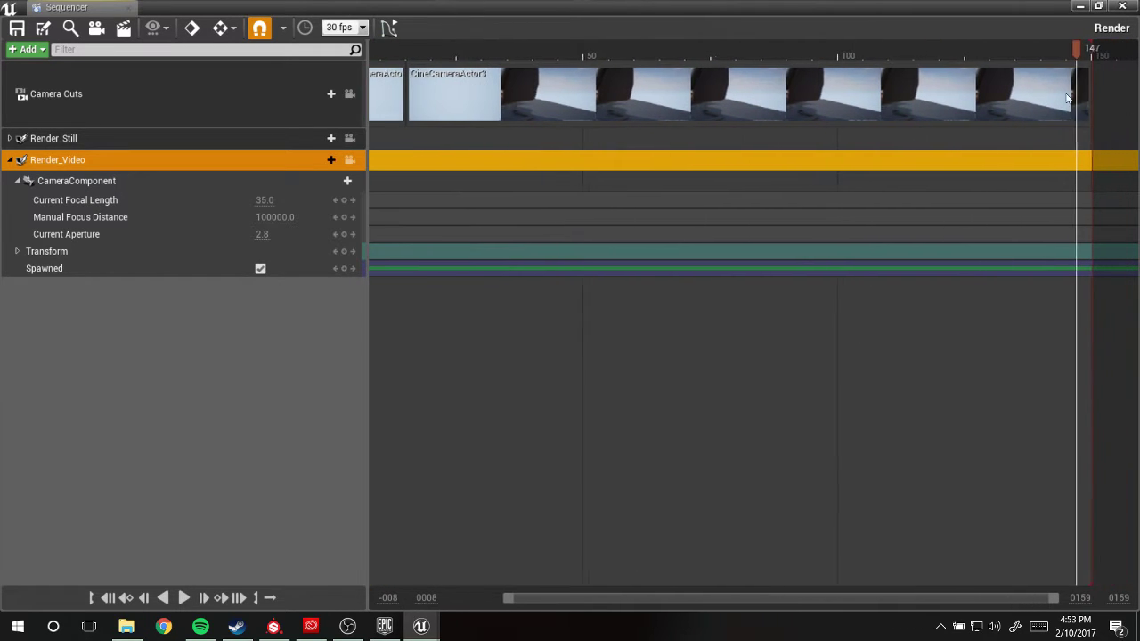
pyautogui.moveTo(1050, 96); pyautogui.dragTo(1085, 81)
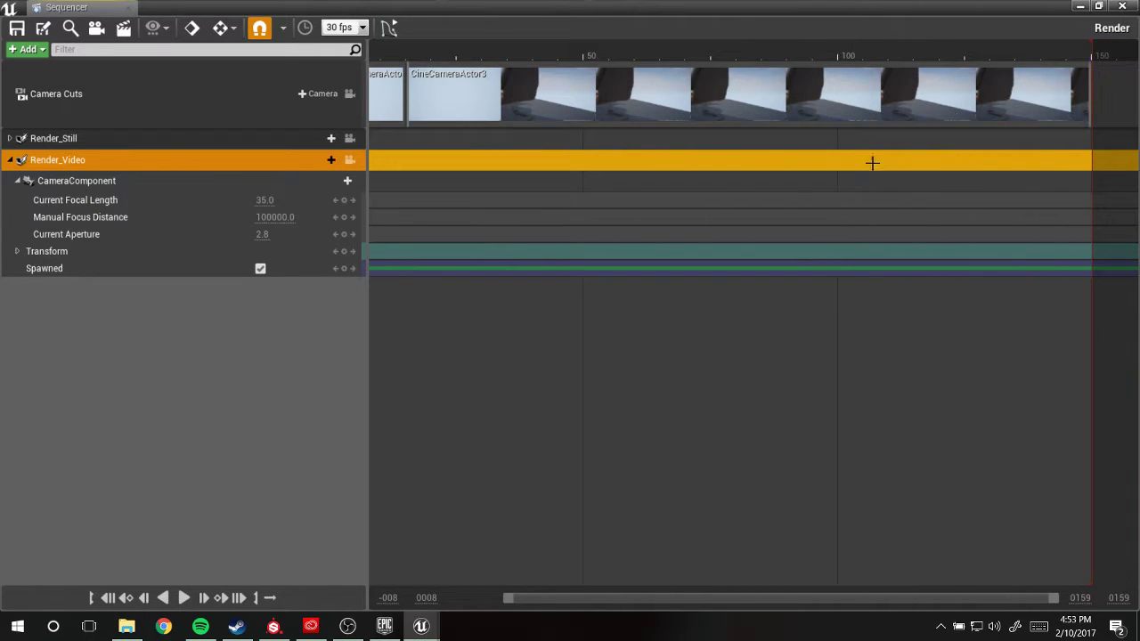
pyautogui.moveTo(455, 9); pyautogui.dragTo(0, 142)
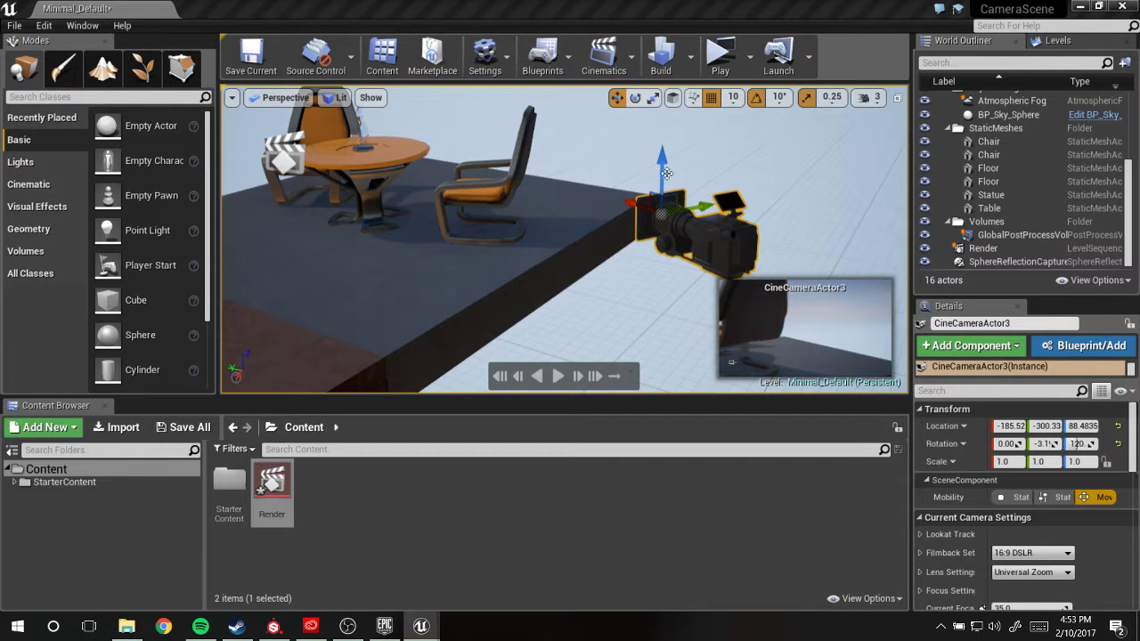
pyautogui.moveTo(704, 209); pyautogui.dragTo(191, 297)
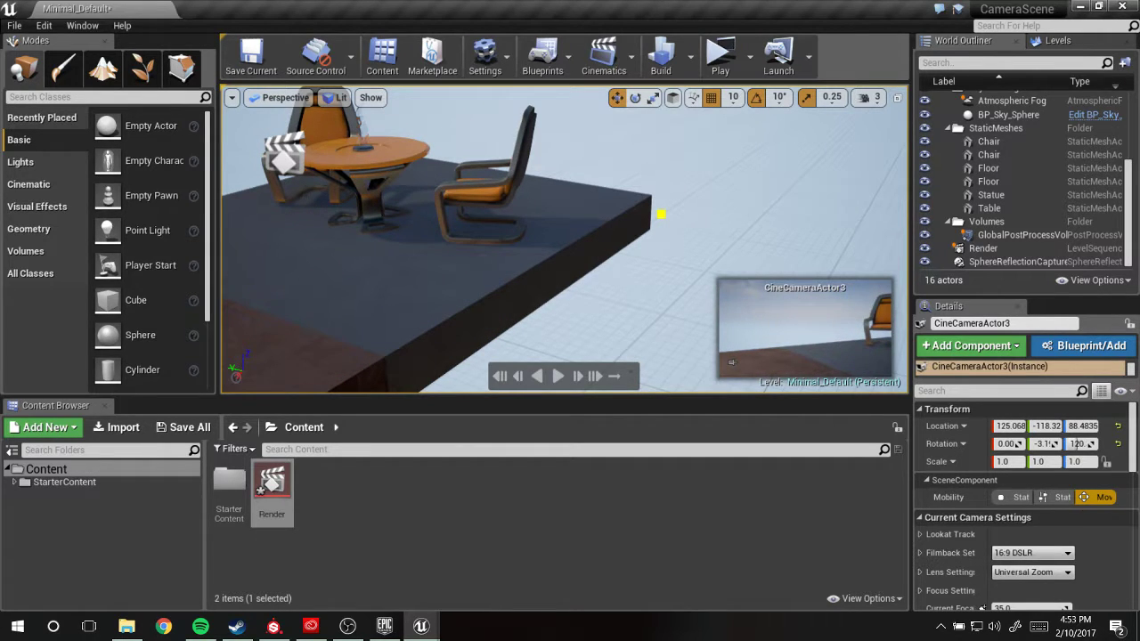
# - Return to the Render sequence and key the Render_Video camera's transform at frame 150
pyautogui.moveTo(0, 234); pyautogui.dragTo(667, 0)
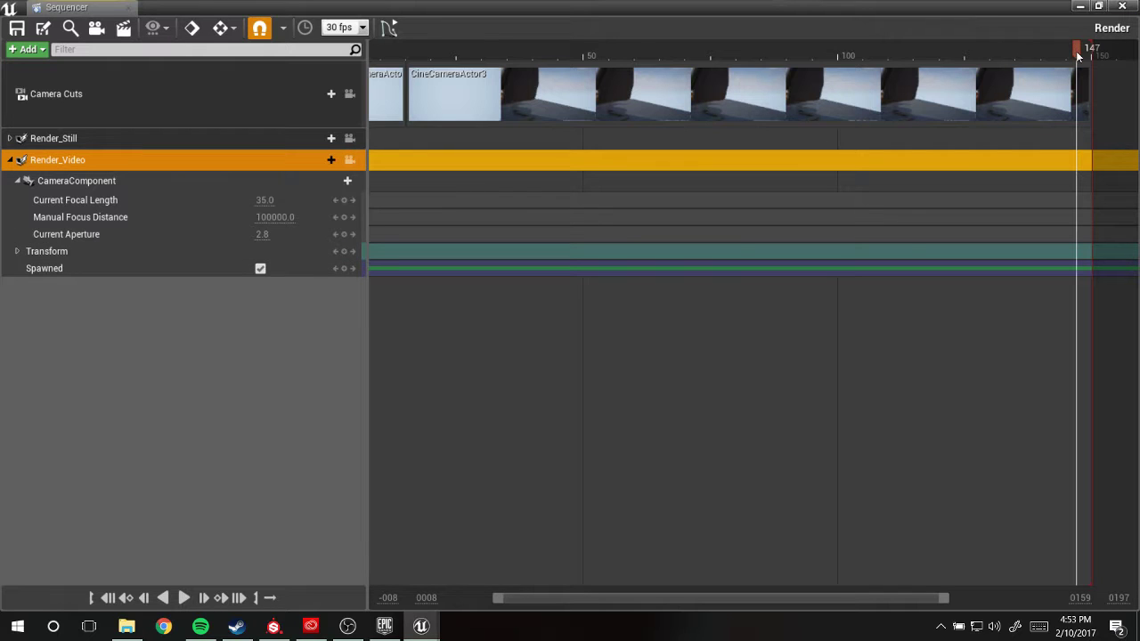
pyautogui.moveTo(1077, 56); pyautogui.dragTo(1092, 50)
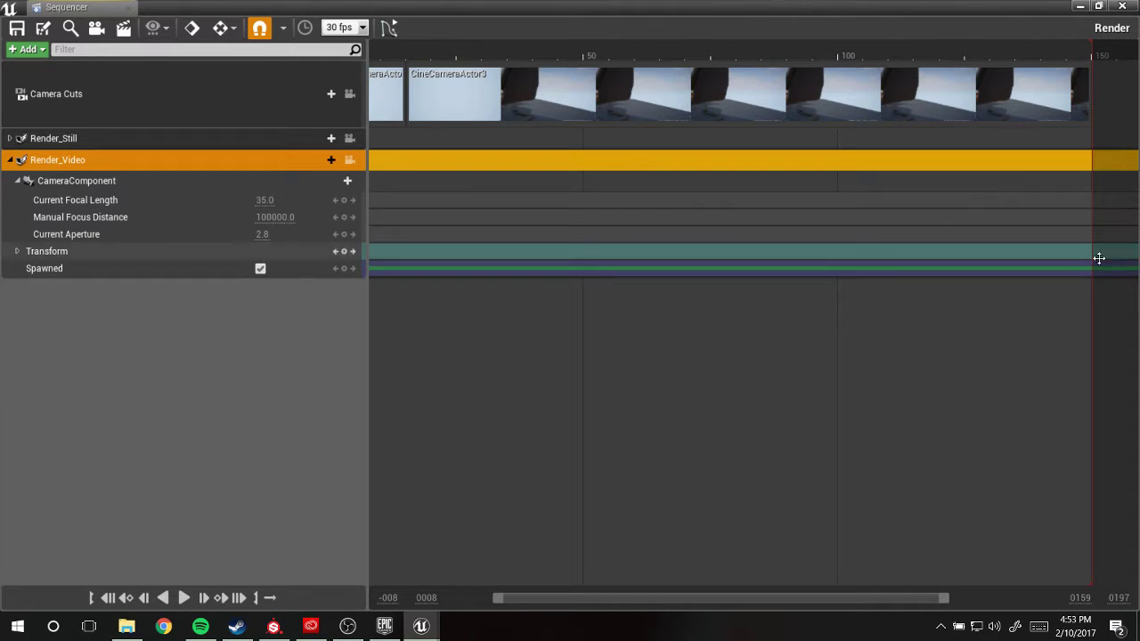
pyautogui.moveTo(1083, 59); pyautogui.dragTo(1087, 55)
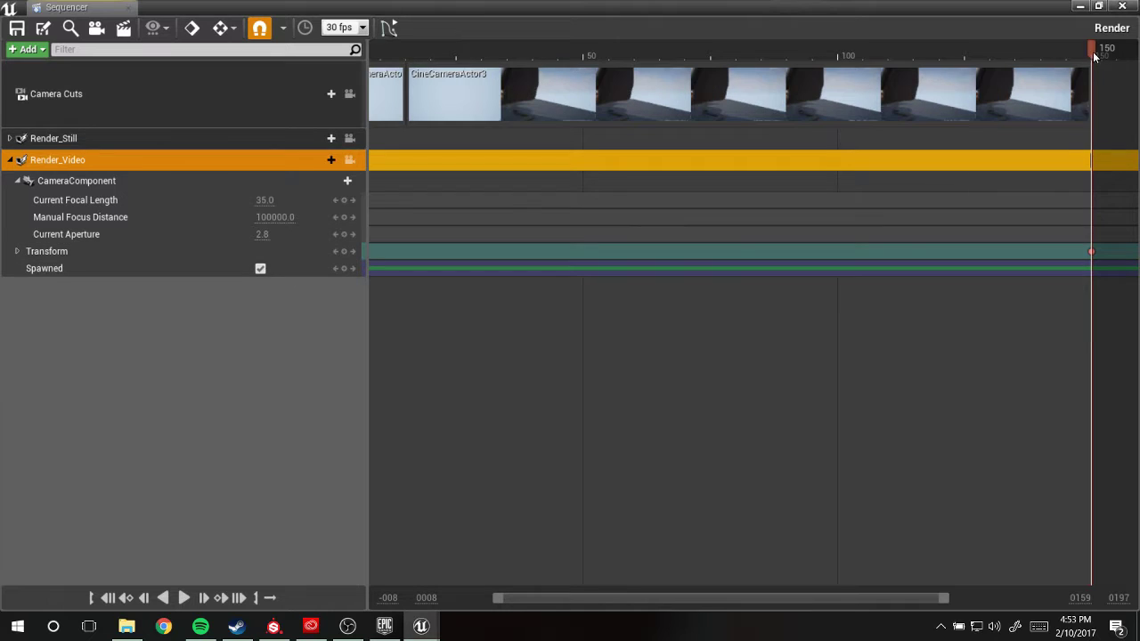
# - Scrub the Render sequence with the Sequencer window beside the viewport to check the video camera's motion
pyautogui.moveTo(1093, 51); pyautogui.dragTo(771, 53)
pyautogui.moveTo(704, 13); pyautogui.dragTo(945, 111)
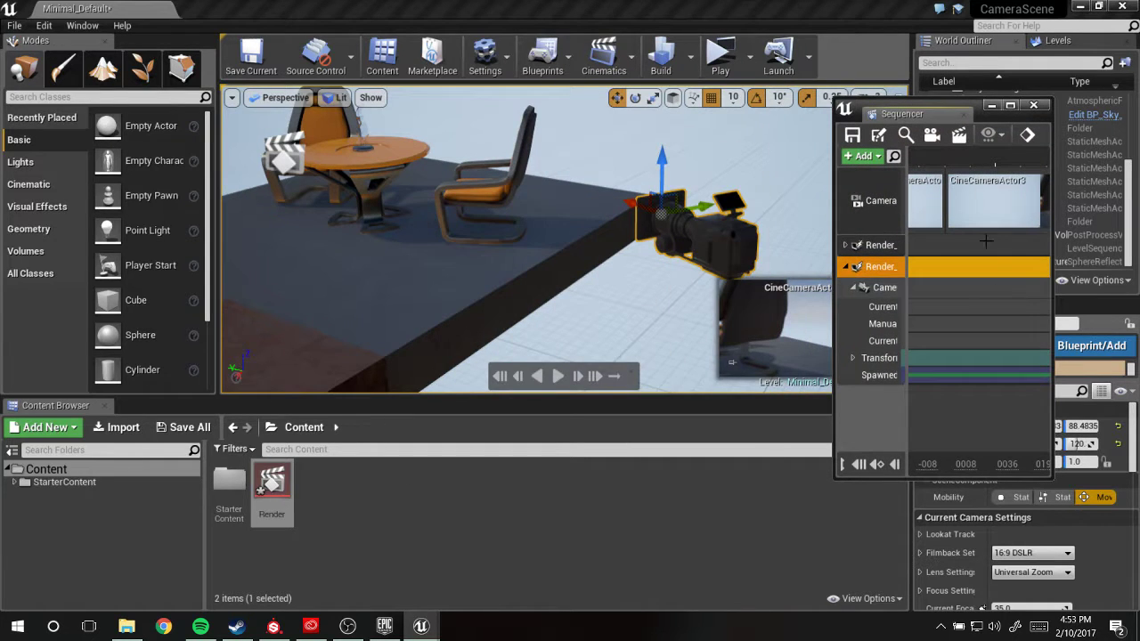
pyautogui.moveTo(993, 161)
pyautogui.mouseDown()
pyautogui.moveTo(979, 161)
pyautogui.moveTo(1016, 161)
pyautogui.mouseUp()
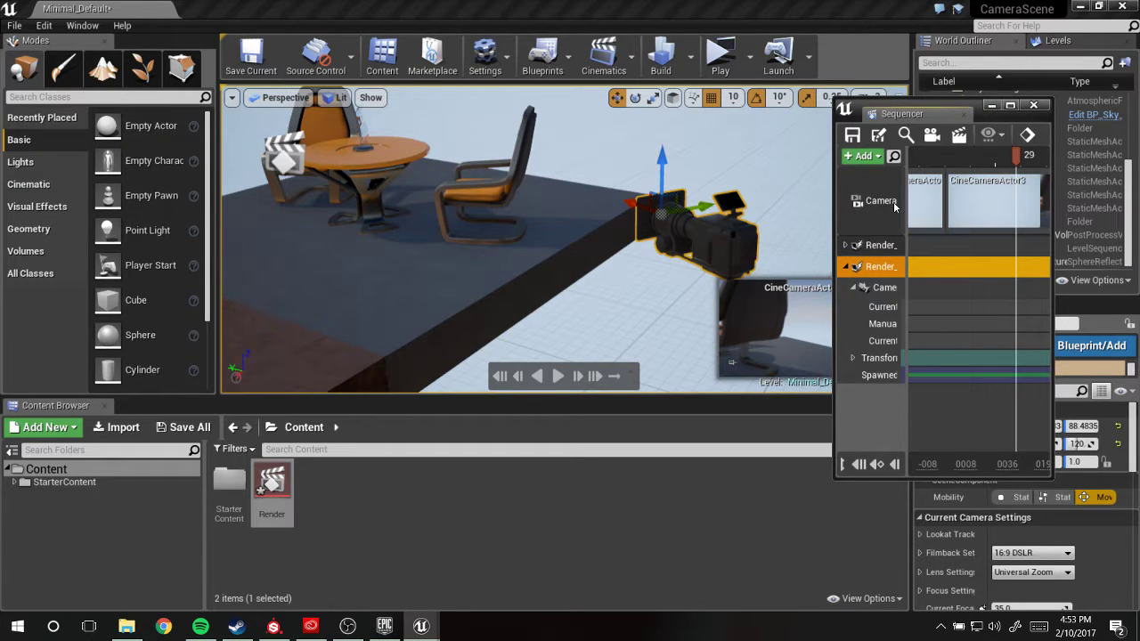
# - Maximize the Sequencer and add a camera cut to CineCameraActor3 at frame 29
pyautogui.click(1009, 105)
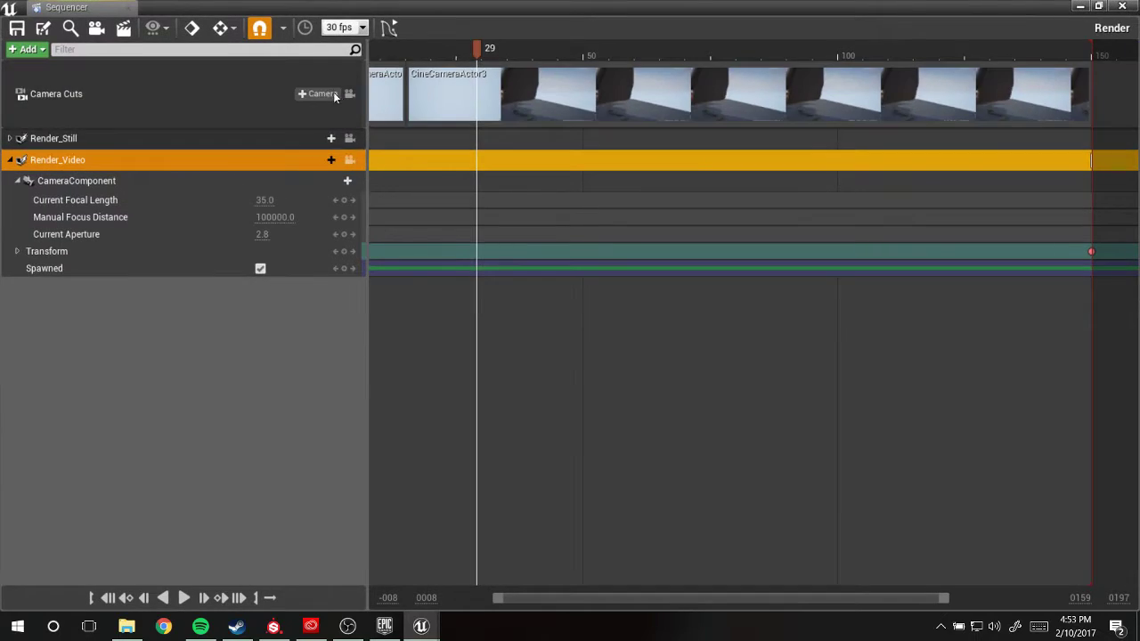
pyautogui.click(334, 96)
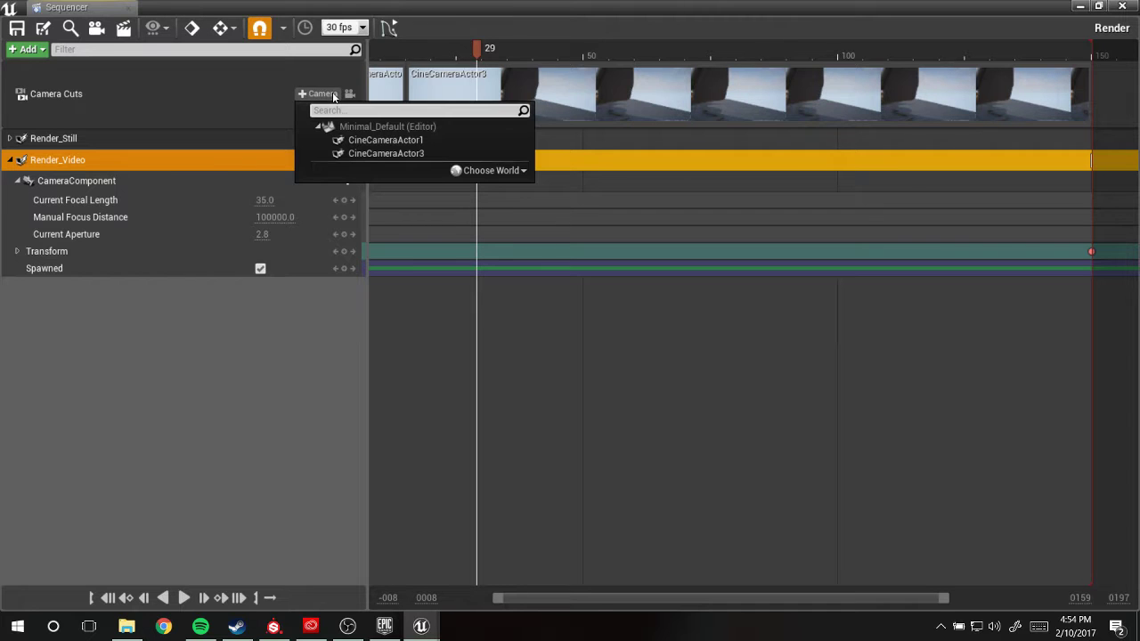
pyautogui.click(351, 155)
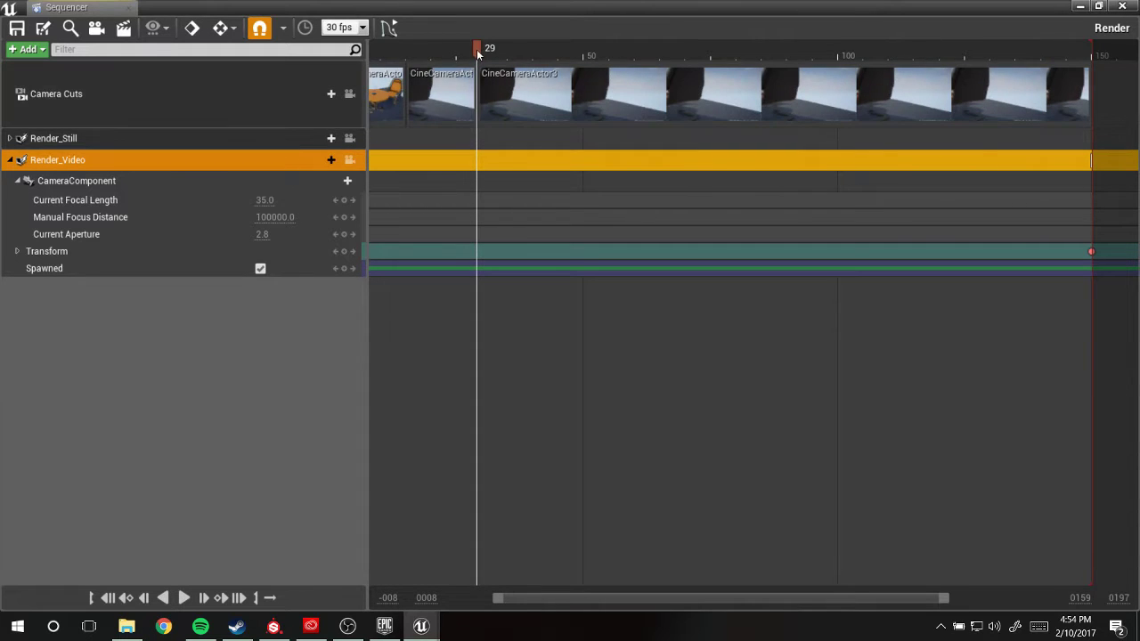
# - Delete the still camera's cut at the start of the Camera Cuts track
pyautogui.moveTo(477, 49); pyautogui.dragTo(646, 49)
pyautogui.click(428, 89)
pyautogui.press('Delete')
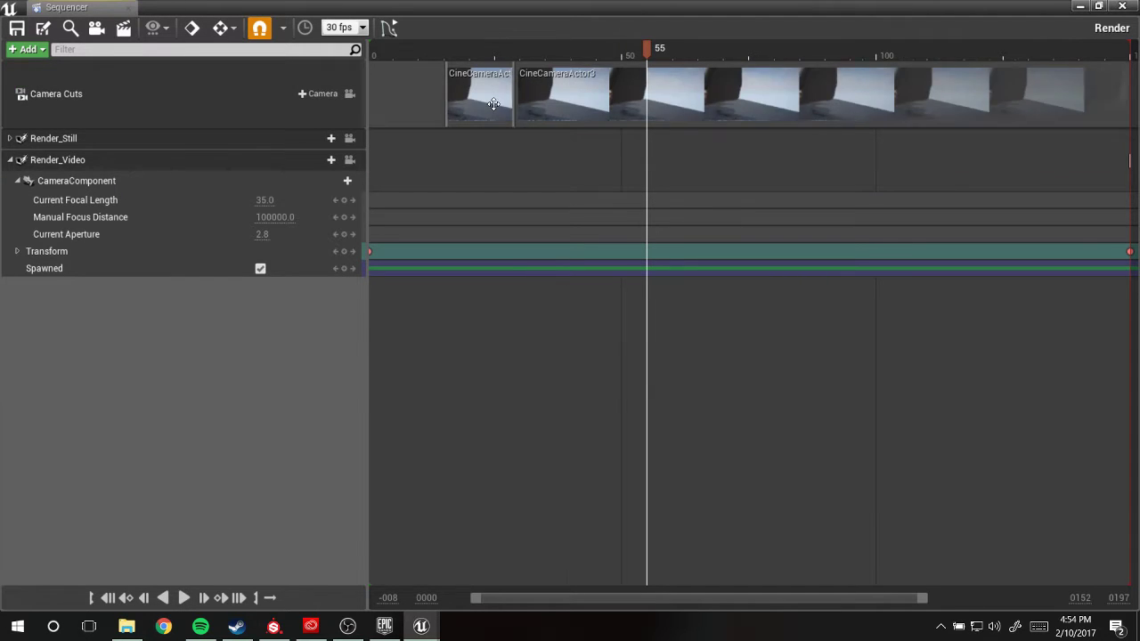
pyautogui.click(453, 102)
pyautogui.hotkey('ctrl', 'z')
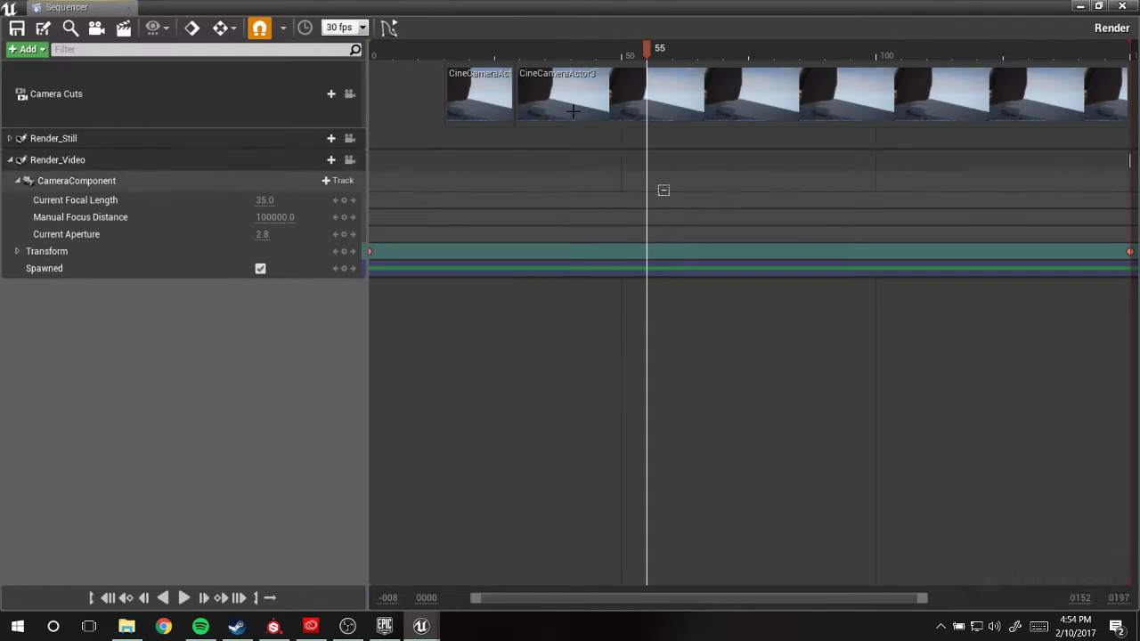
# - Play the sequence to frame 150 and move the video camera along the floor's edge to about X 91, Y -139
pyautogui.moveTo(638, 55); pyautogui.dragTo(543, 52)
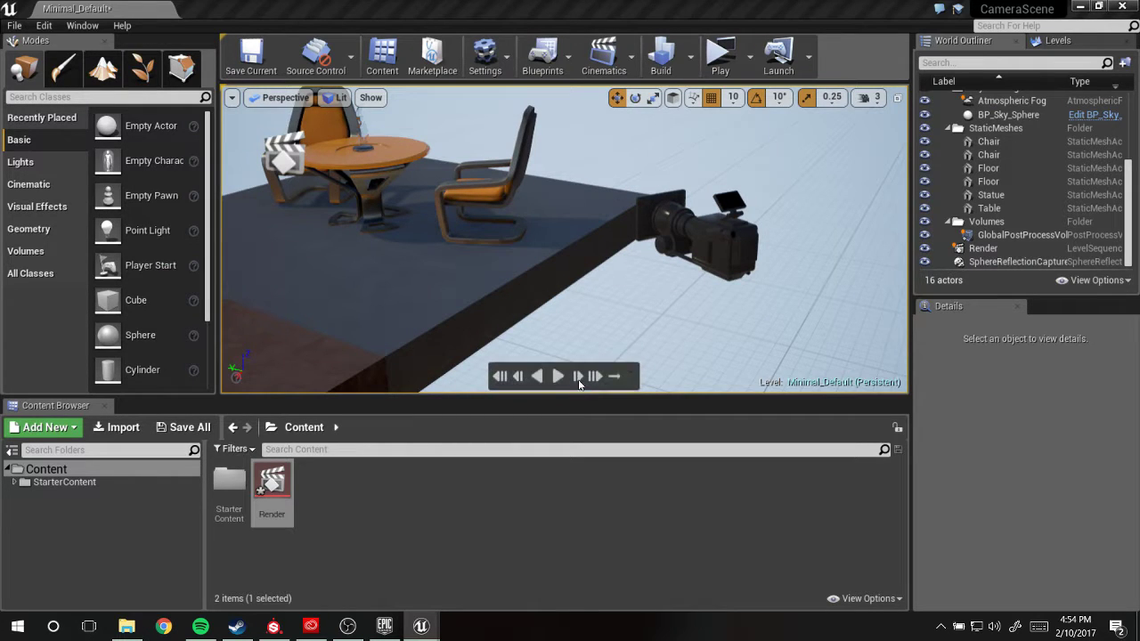
pyautogui.click(562, 378)
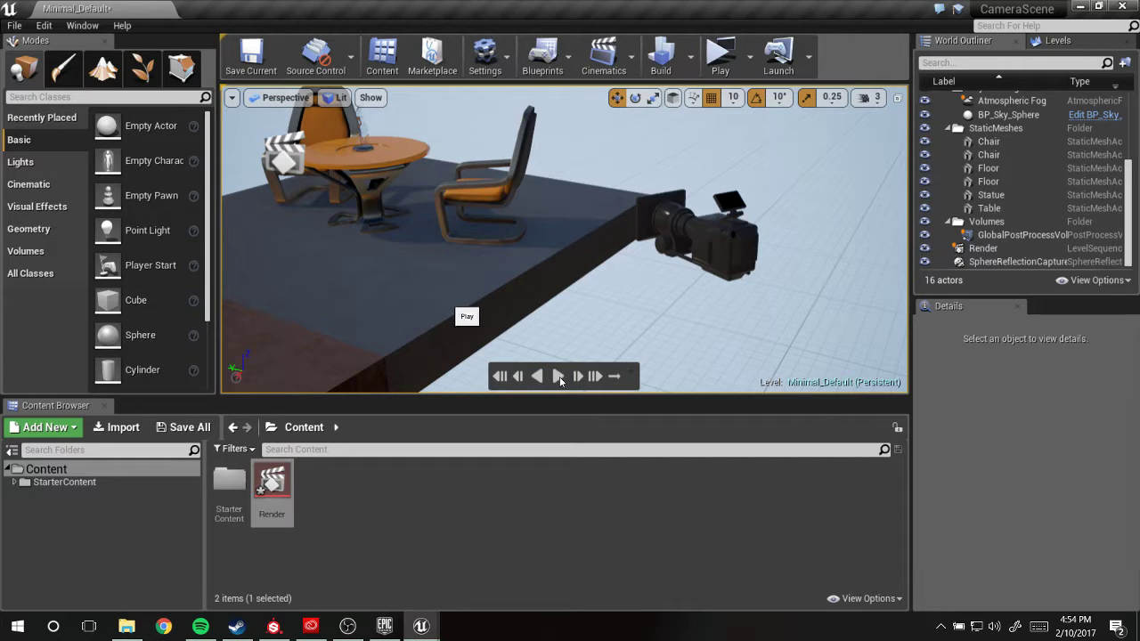
pyautogui.click(739, 220)
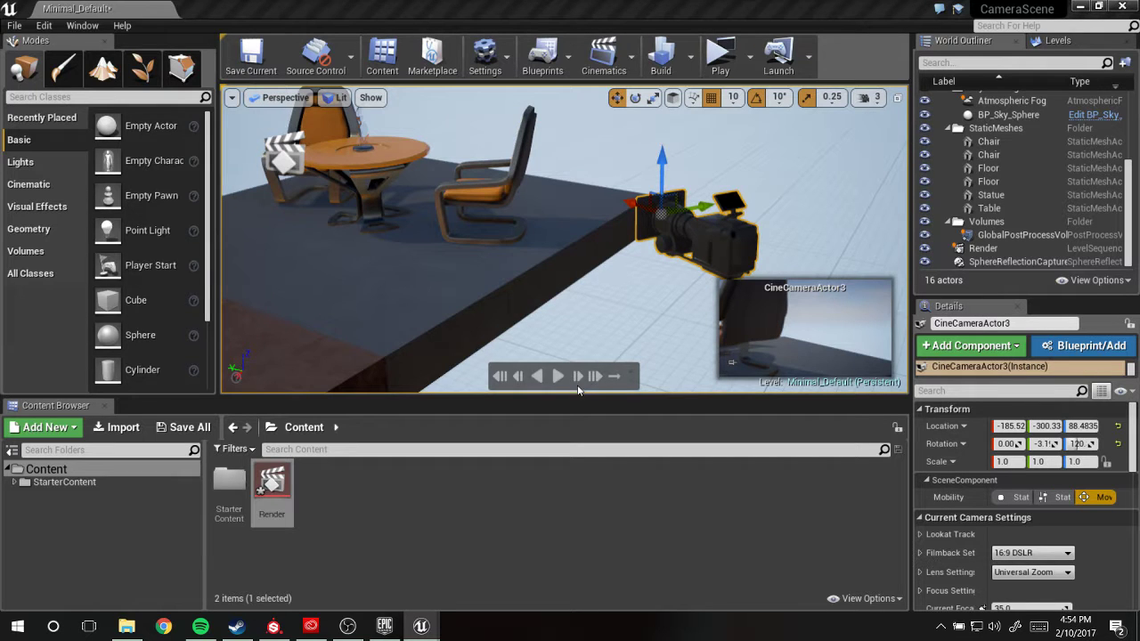
pyautogui.moveTo(701, 207); pyautogui.dragTo(234, 295)
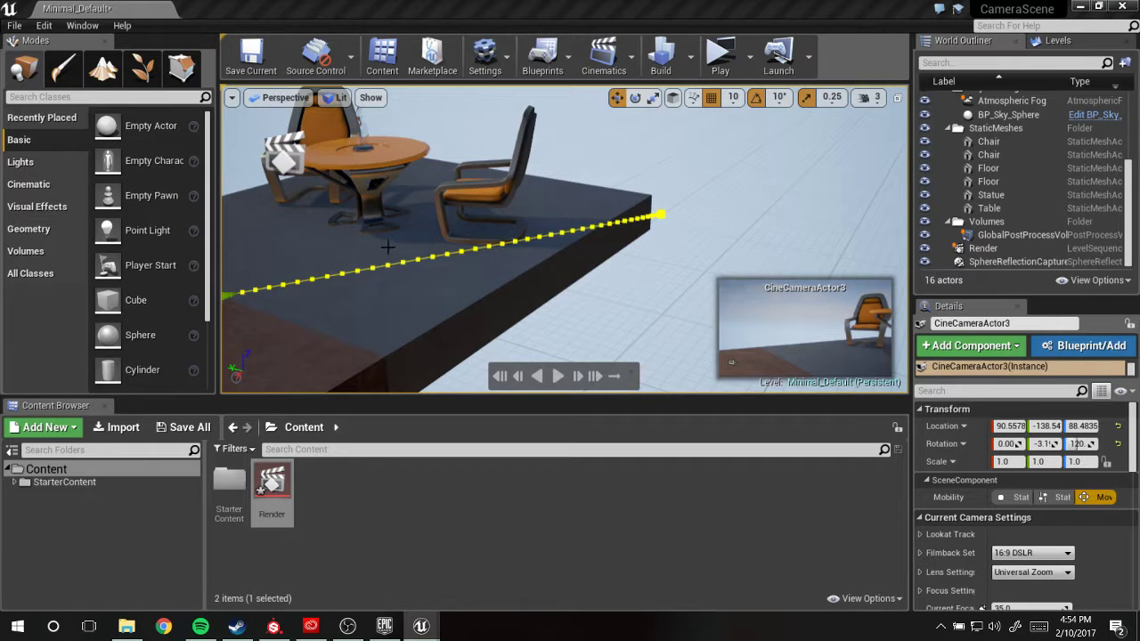
pyautogui.moveTo(405, 248); pyautogui.dragTo(378, 224, button='right')
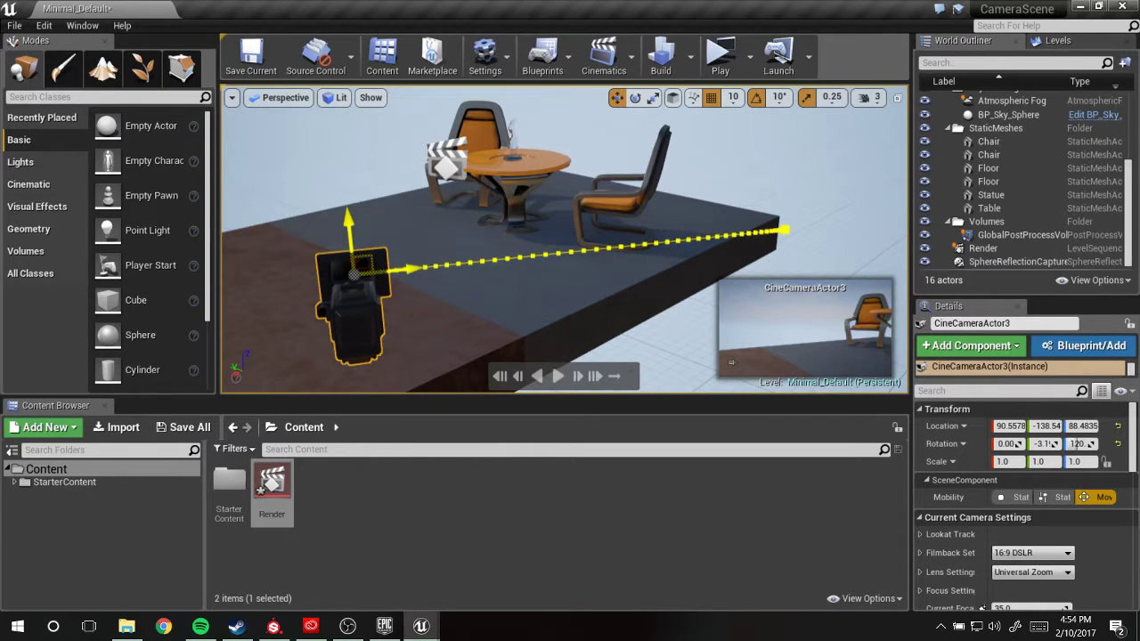
# - Delete the first of the two CineCameraActor3 camera cuts and extend the remaining cut to start at frame 0
pyautogui.moveTo(1139, 144); pyautogui.dragTo(895, 1)
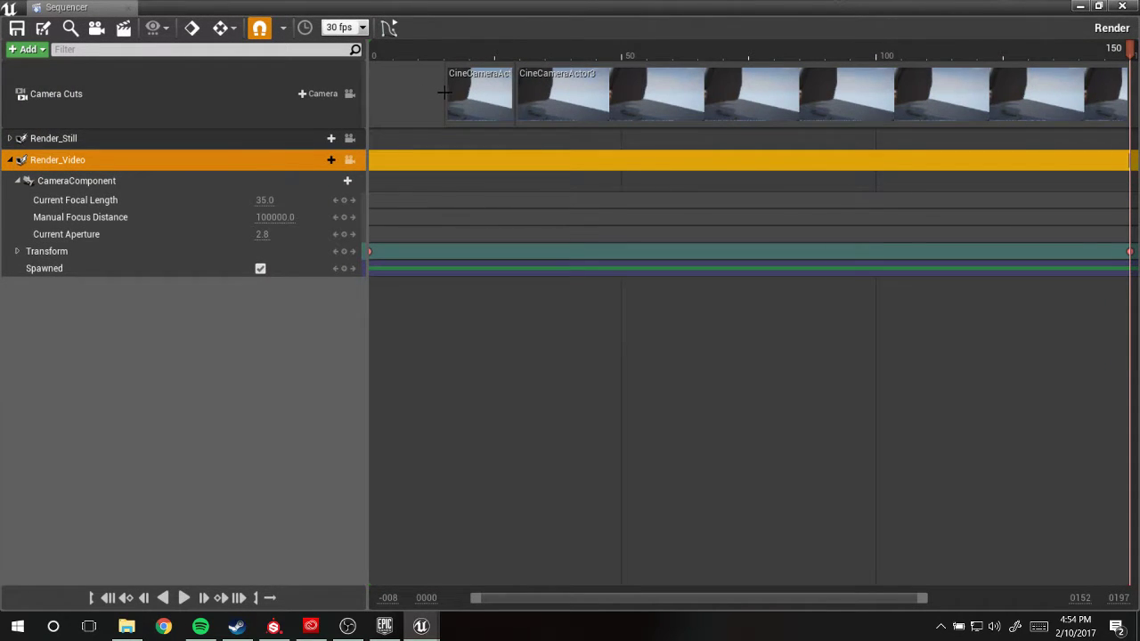
pyautogui.moveTo(438, 93); pyautogui.dragTo(372, 94)
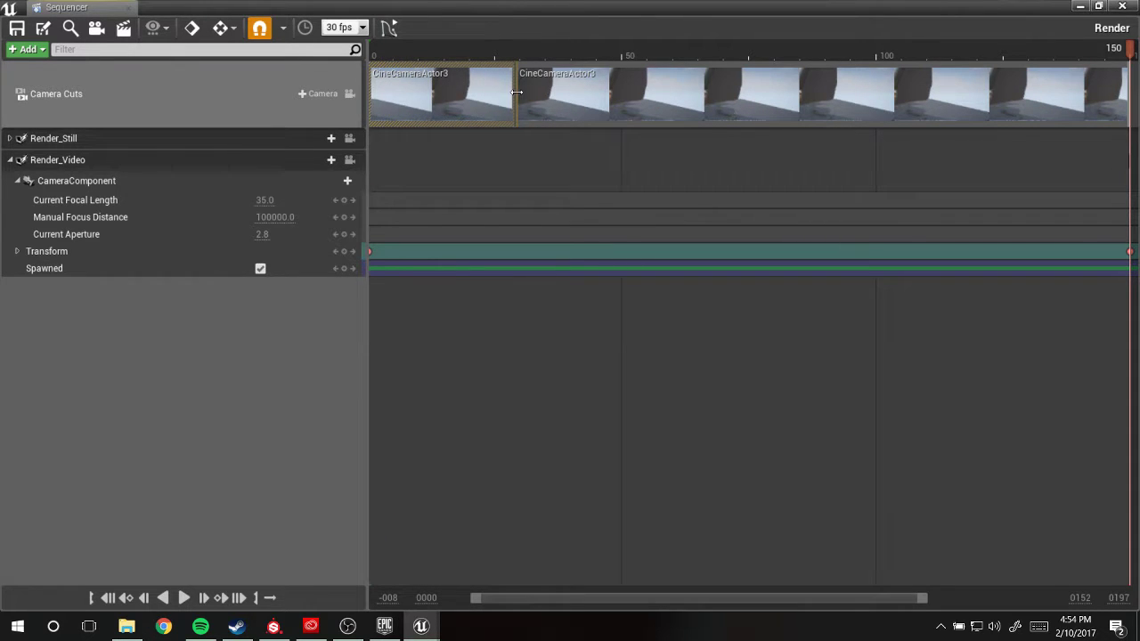
pyautogui.moveTo(516, 93); pyautogui.dragTo(461, 93)
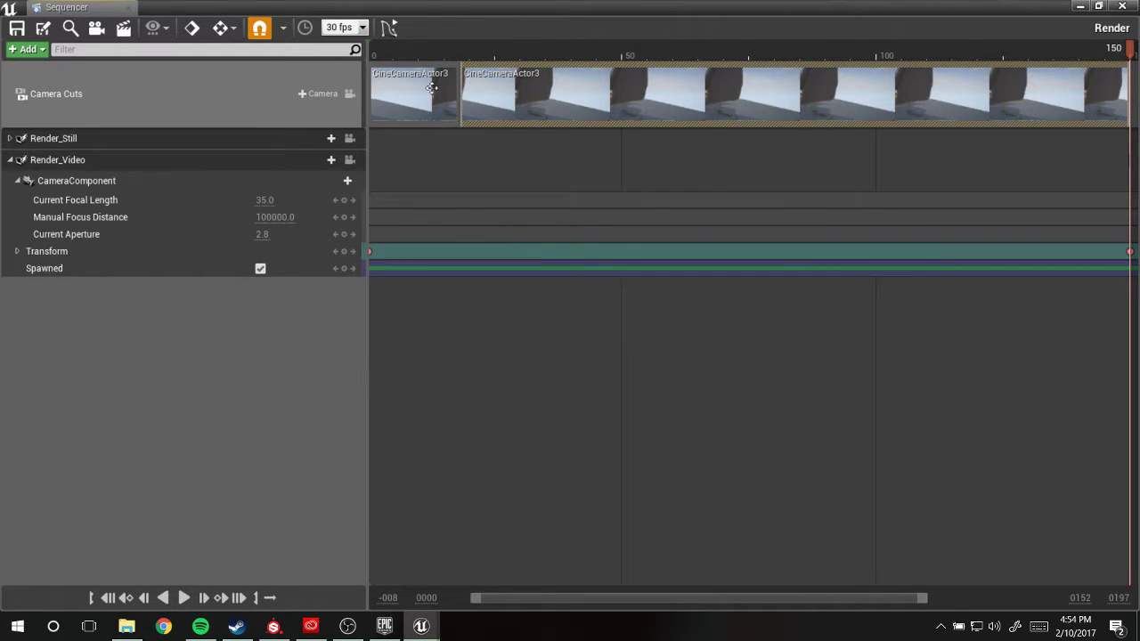
pyautogui.click(447, 94)
pyautogui.press('Delete')
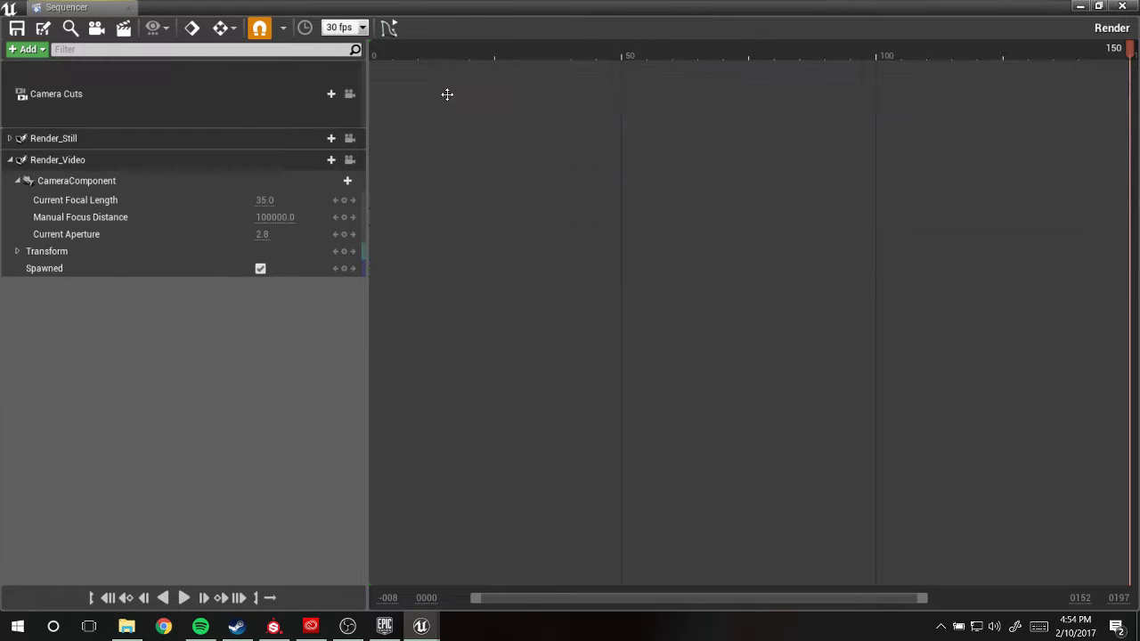
pyautogui.moveTo(462, 95); pyautogui.dragTo(373, 96)
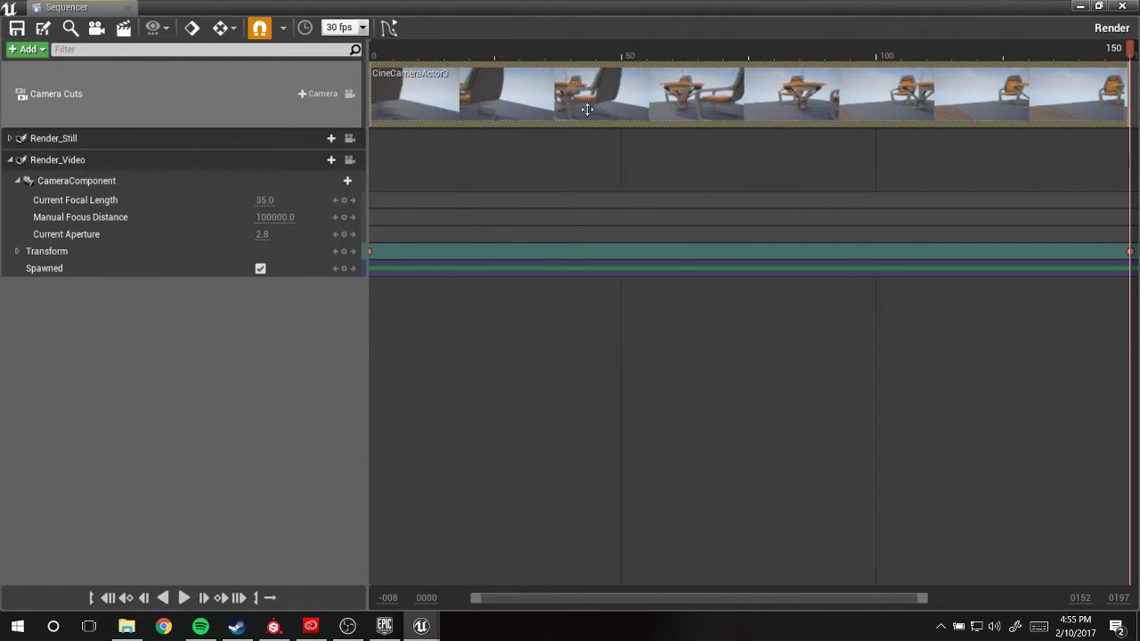
# - Scrub through the Render sequence to review the video camera's move
pyautogui.moveTo(1126, 52); pyautogui.dragTo(808, 143)
pyautogui.click(839, 193)
pyautogui.moveTo(845, 202)
pyautogui.mouseDown()
pyautogui.moveTo(762, 194)
pyautogui.moveTo(955, 217)
pyautogui.moveTo(797, 197)
pyautogui.moveTo(838, 198)
pyautogui.mouseUp()
pyautogui.click(876, 137)
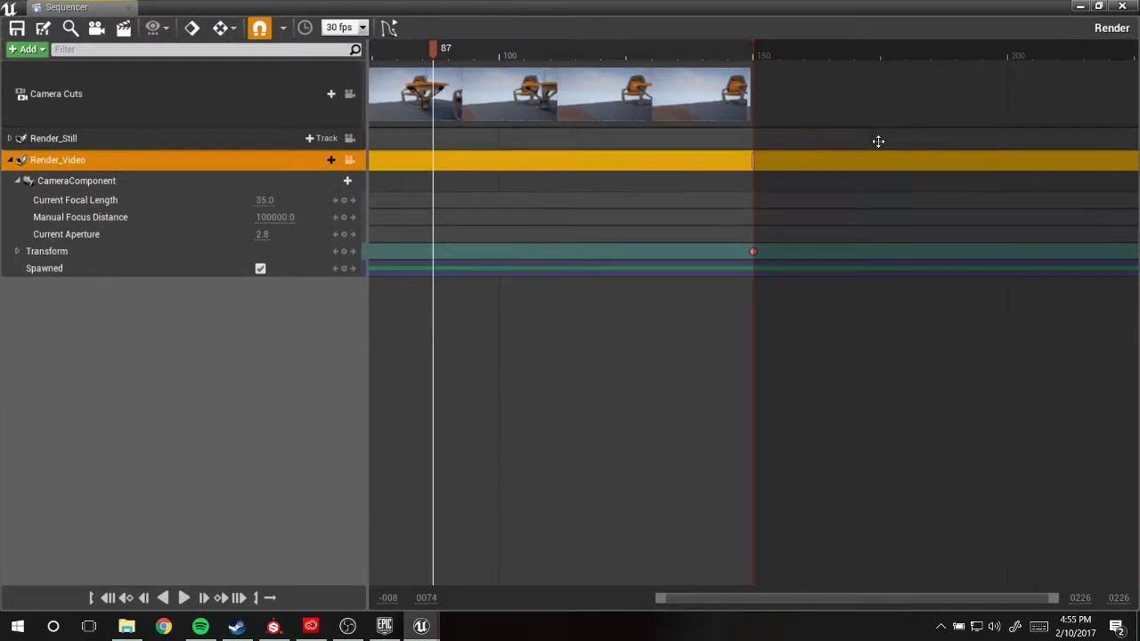
# - Render the sequence to a movie with the output format set to Video Sequence, saving the modified content
pyautogui.click(129, 28)
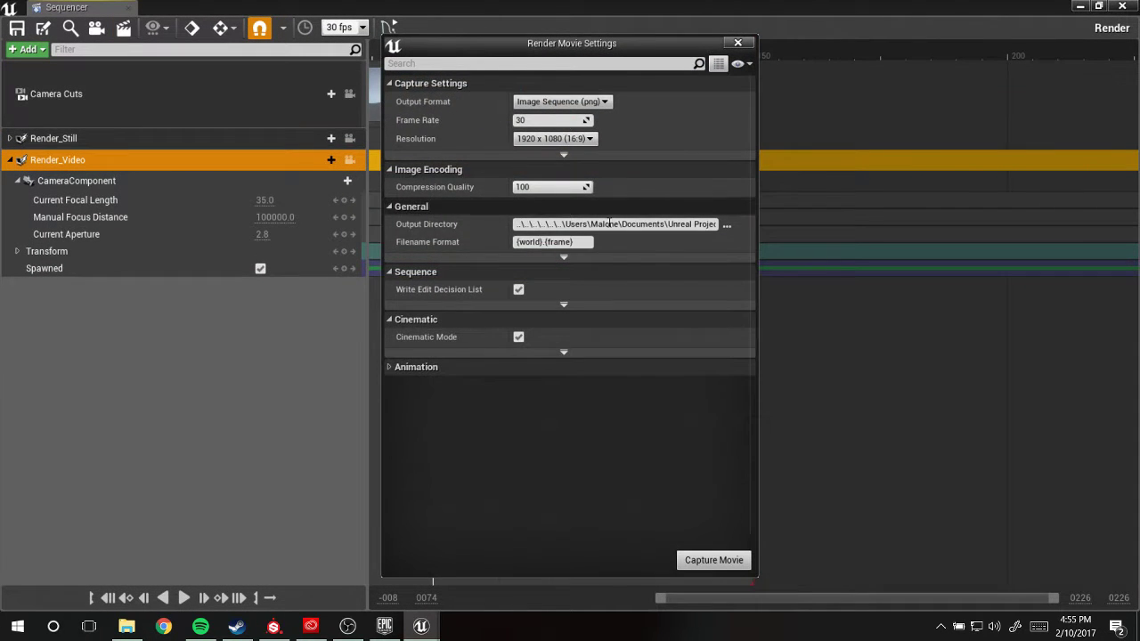
pyautogui.moveTo(570, 43); pyautogui.dragTo(640, 39)
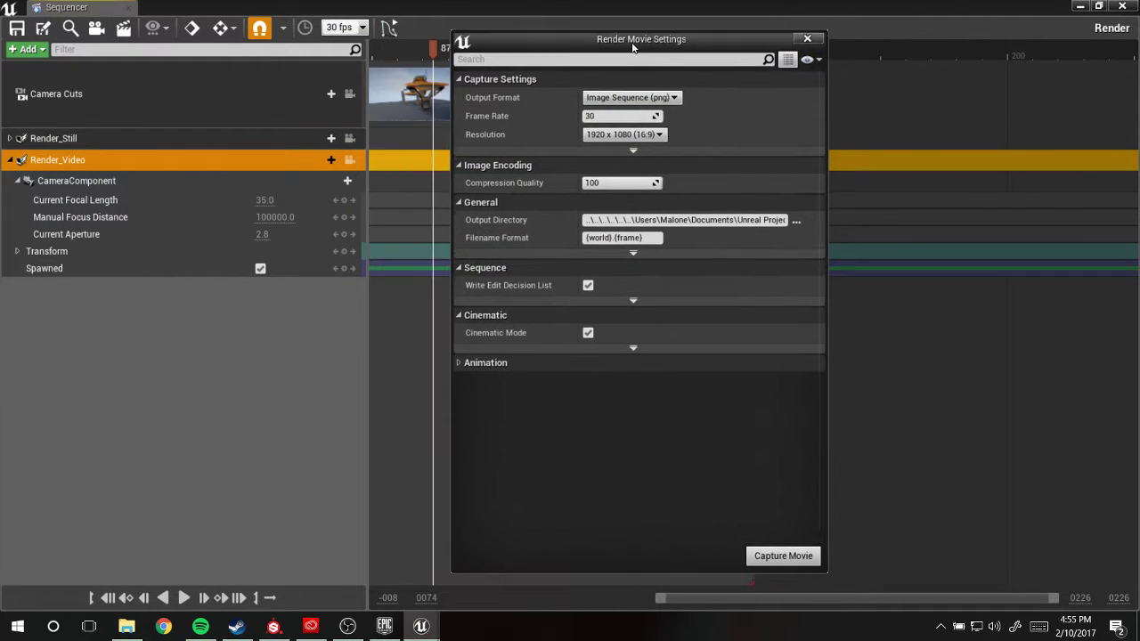
pyautogui.click(645, 98)
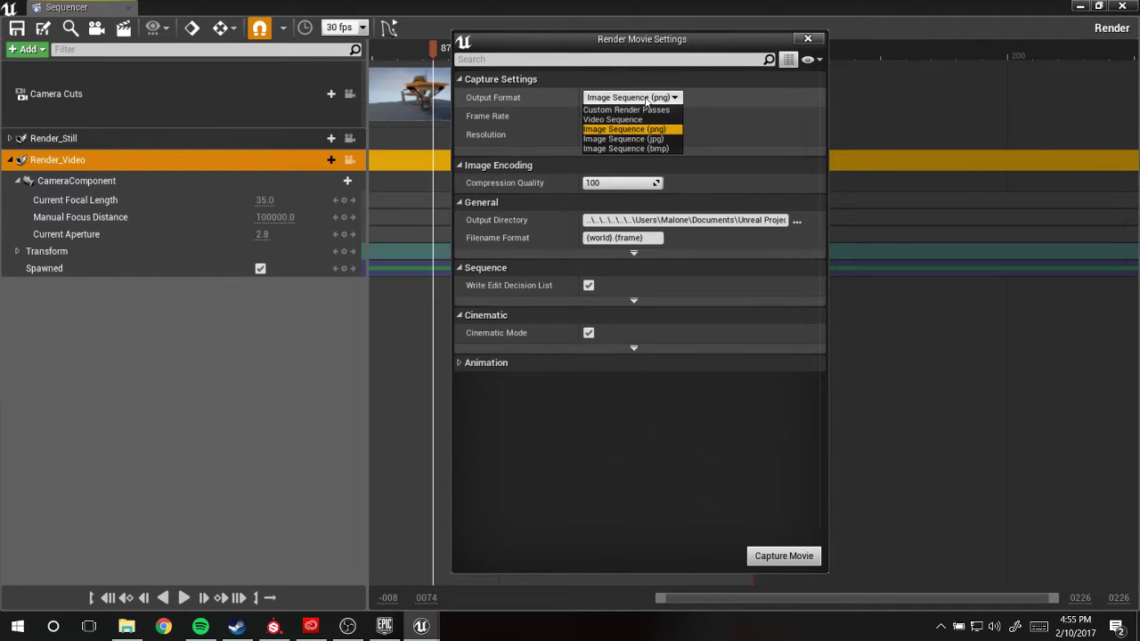
pyautogui.click(630, 120)
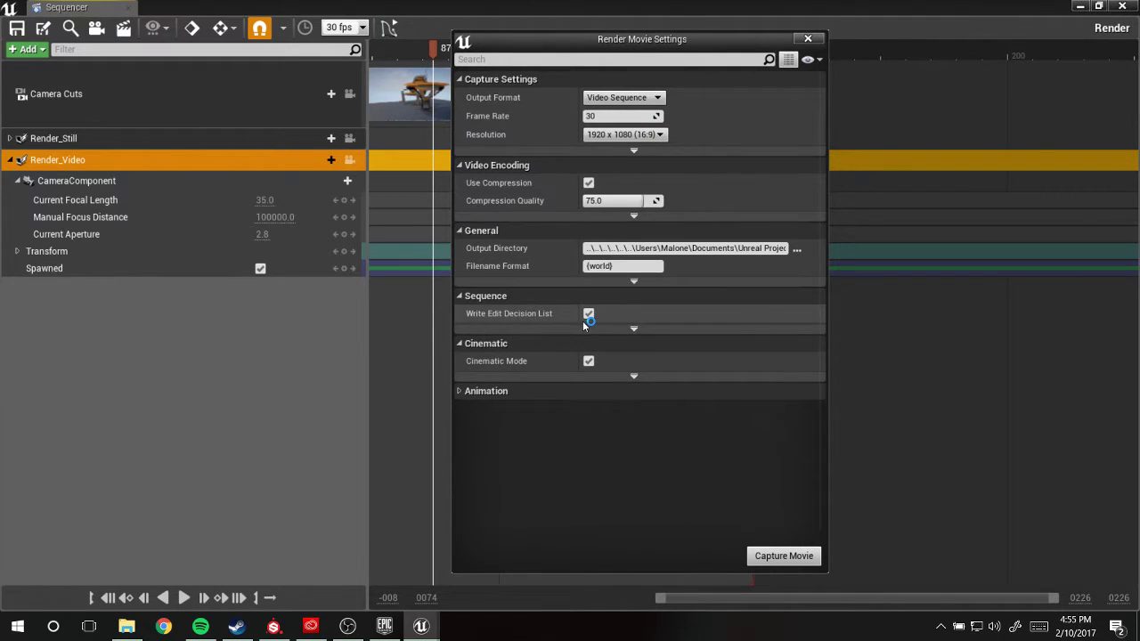
pyautogui.click(780, 556)
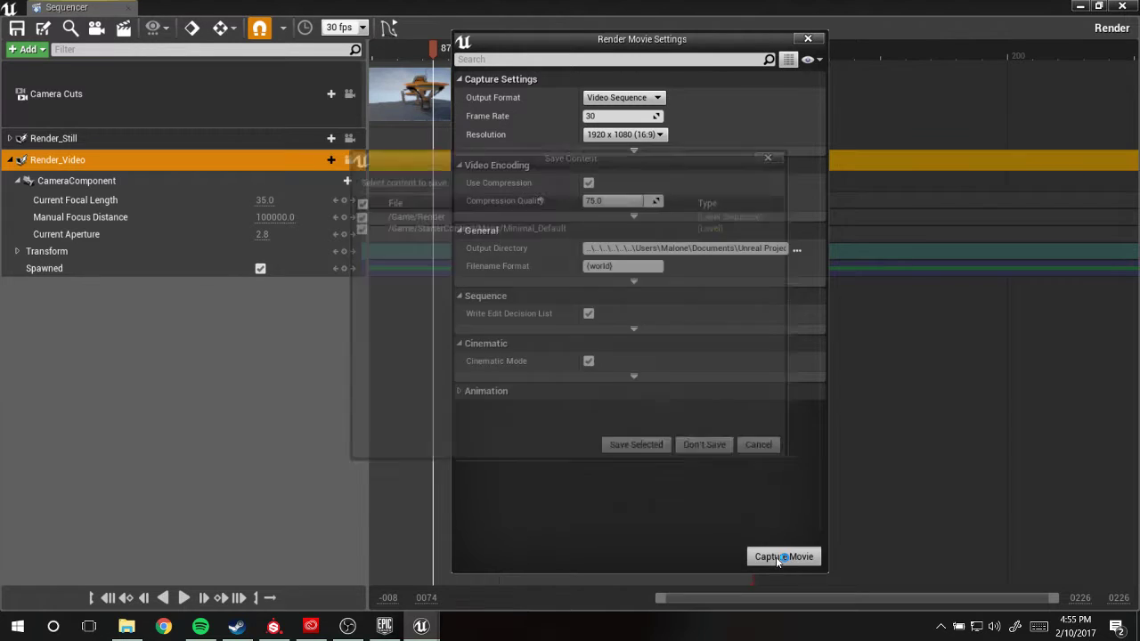
pyautogui.click(627, 454)
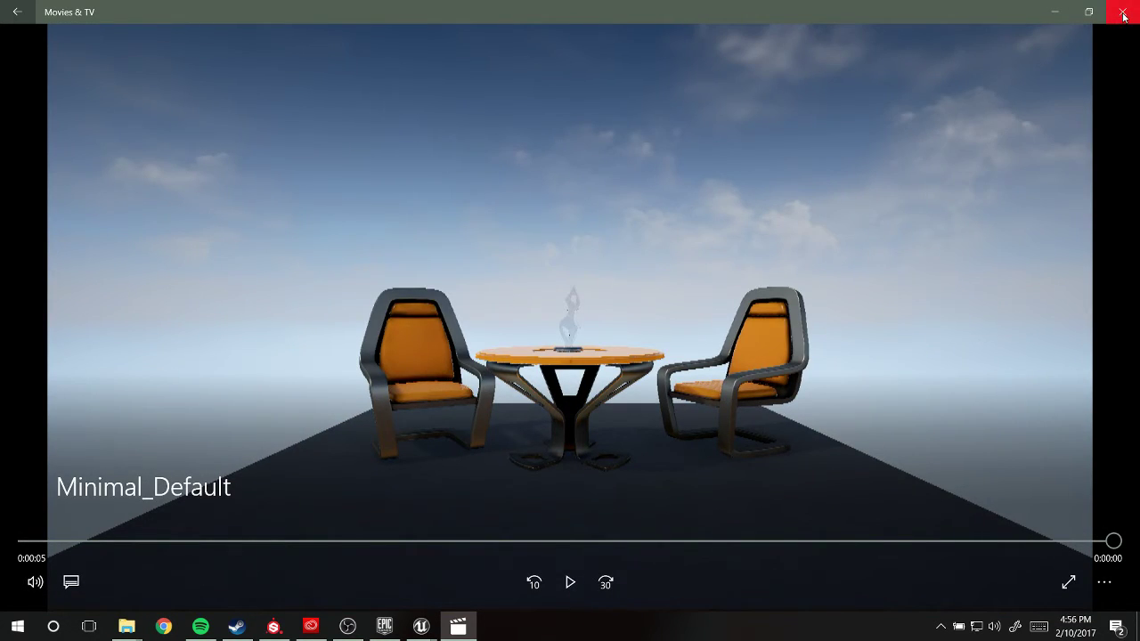
# - Close the rendered video and delete the Minimal_Default video and the Minimal_Default.0003 image from the VideoCaptures folder
pyautogui.click(1123, 12)
pyautogui.moveTo(564, 209); pyautogui.dragTo(507, 132)
pyautogui.keyDown('ctrl'); pyautogui.click(543, 156); pyautogui.keyUp('ctrl')
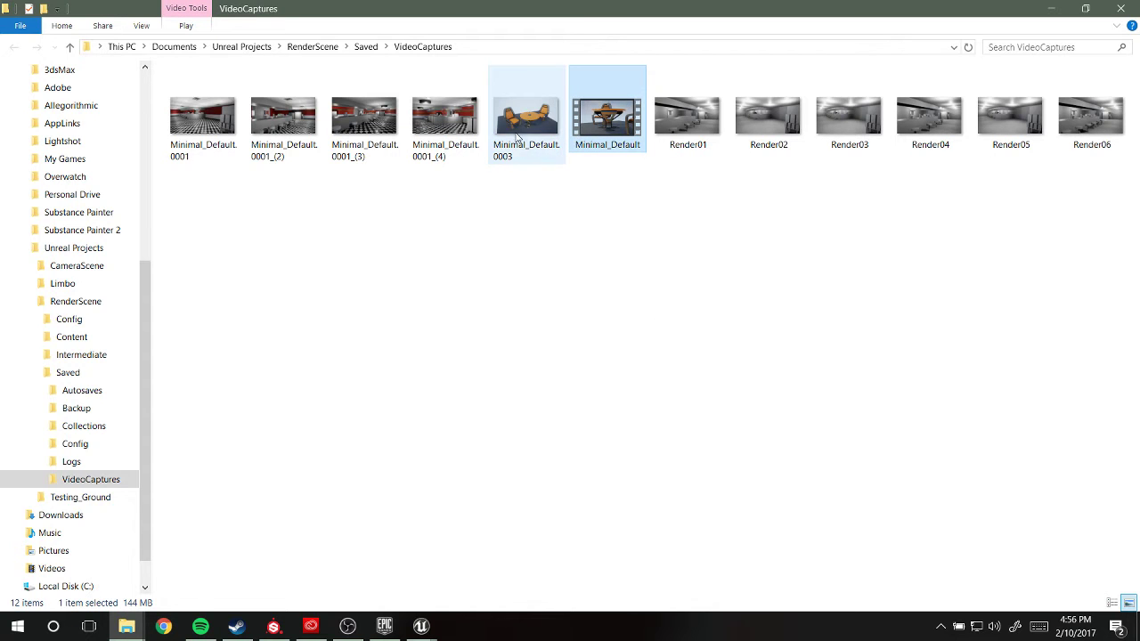
pyautogui.keyDown('ctrl'); pyautogui.click(516, 135); pyautogui.keyUp('ctrl')
pyautogui.press('Delete')
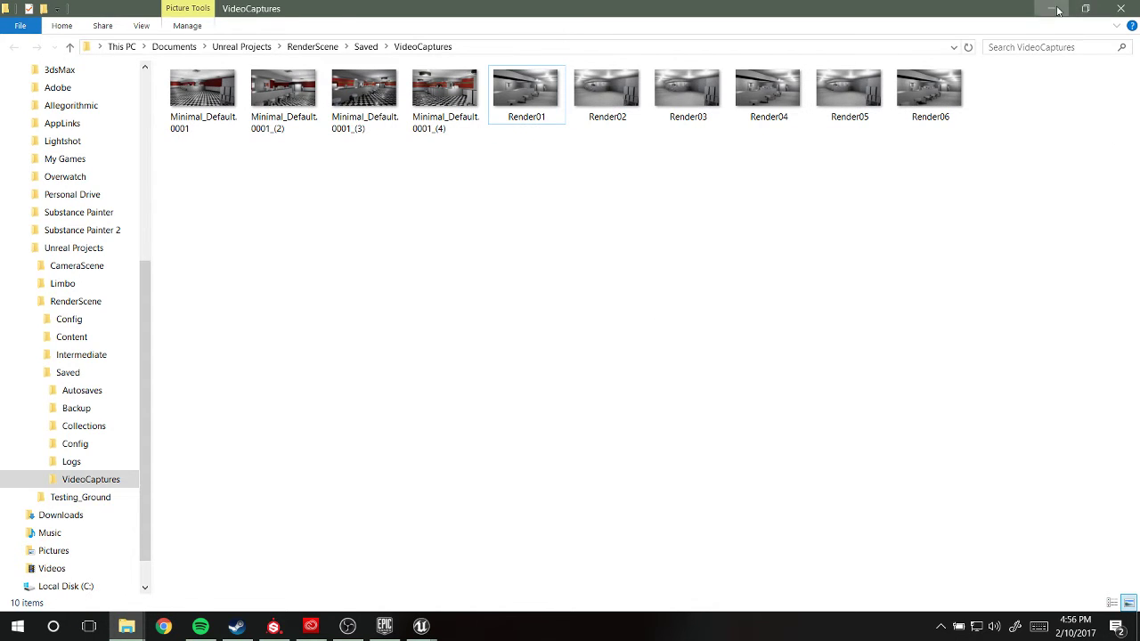
pyautogui.click(1054, 9)
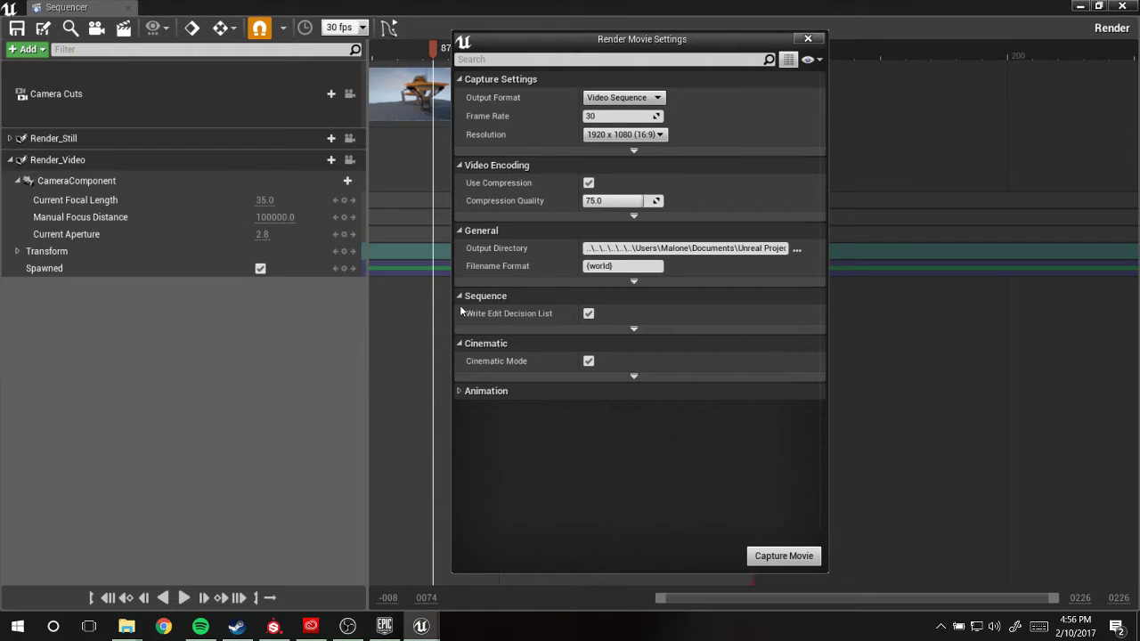
pyautogui.click(808, 39)
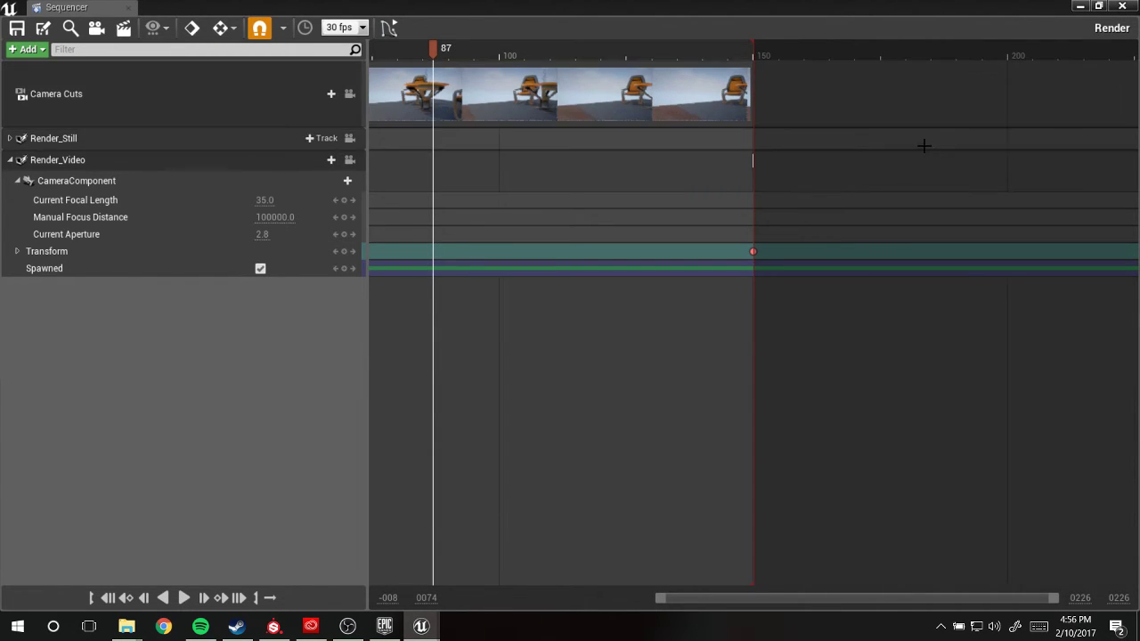
# - Scrub back toward the start of the sequence and place the Sequencer window beside the viewport to view the camera path
pyautogui.moveTo(433, 58); pyautogui.dragTo(566, 65)
pyautogui.click(218, 30)
pyautogui.moveTo(224, 8); pyautogui.dragTo(951, 287)
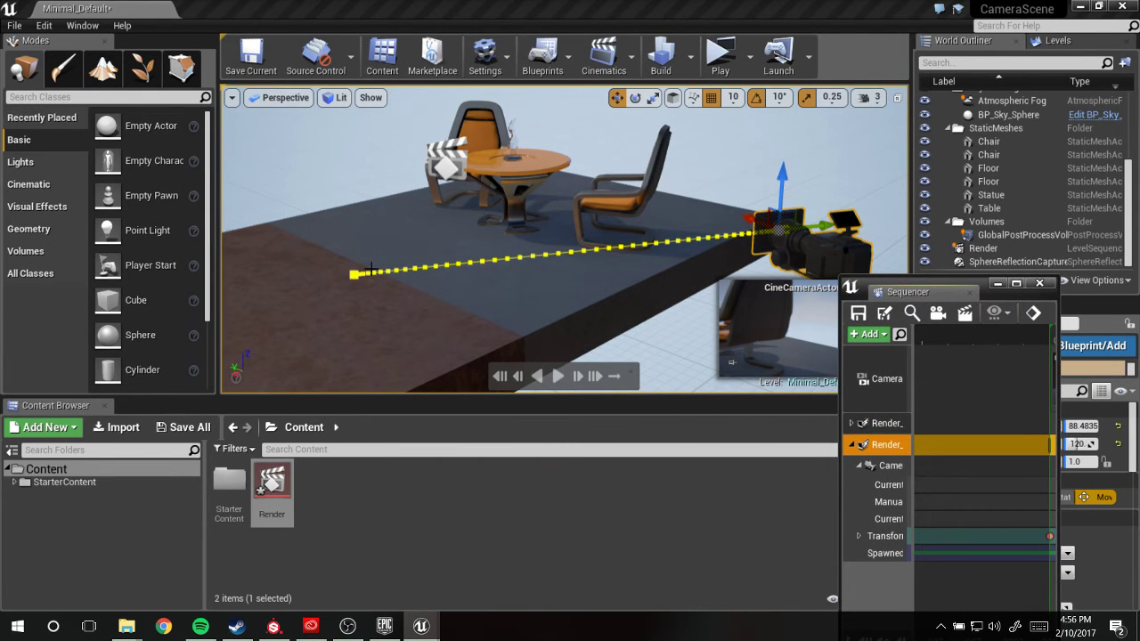
pyautogui.moveTo(969, 285); pyautogui.dragTo(928, 100)
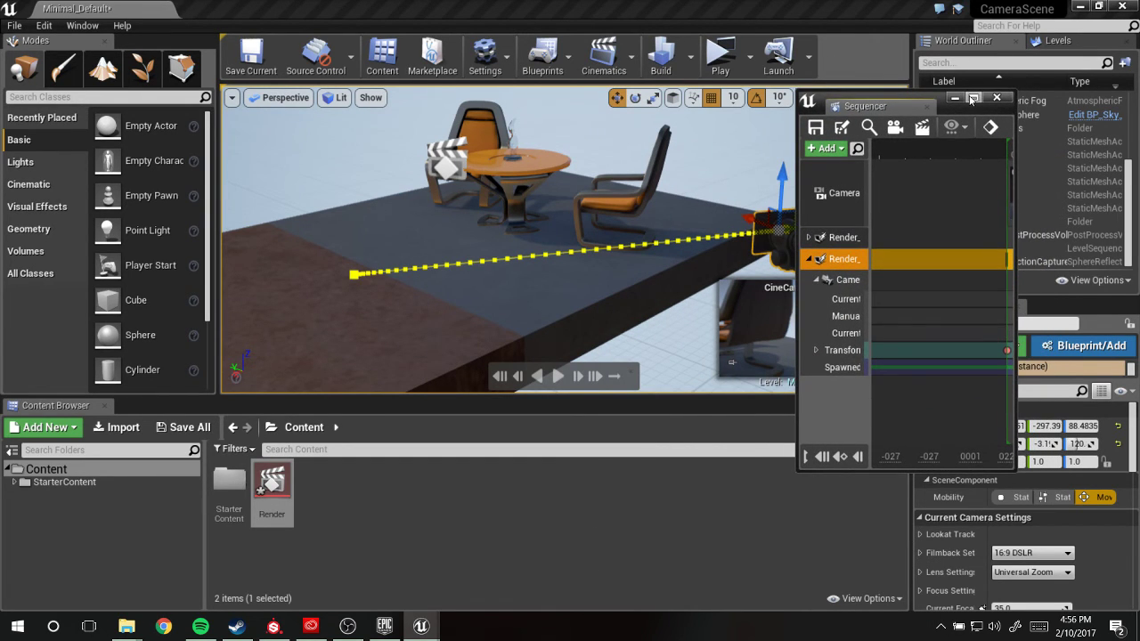